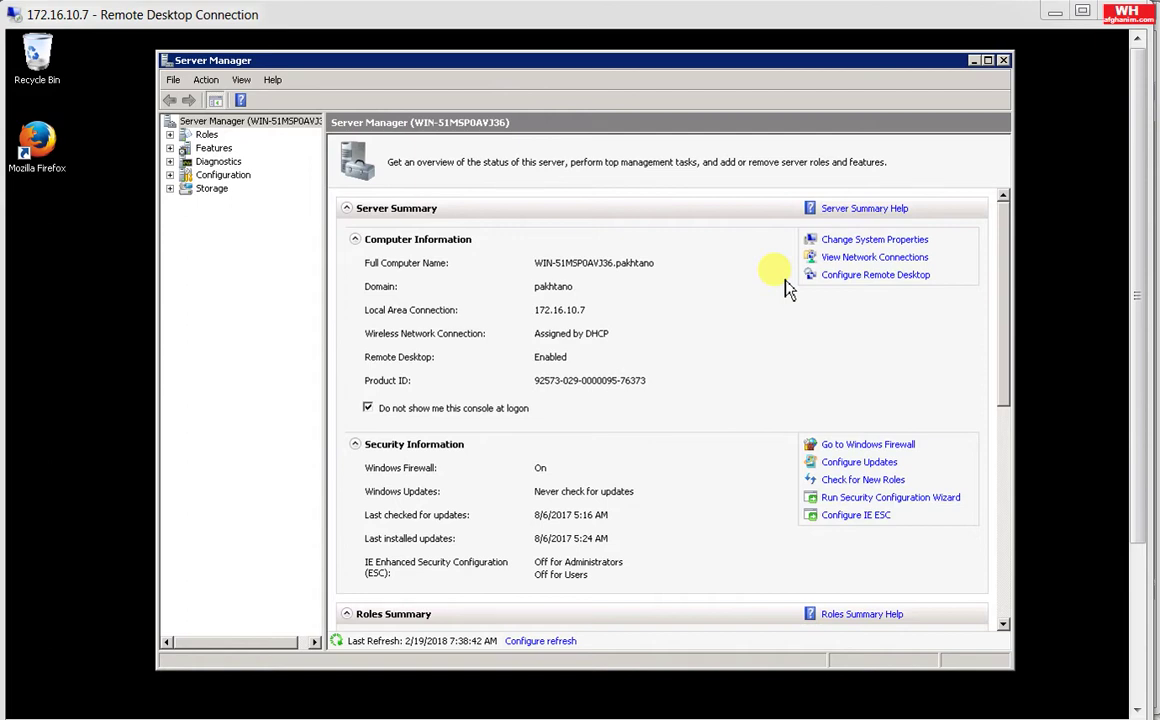
Step: Expand Roles and show the Roles Summary, which lists Active Directory Domain Services installed
{"action": "left_click", "coordinate": [170, 135]}
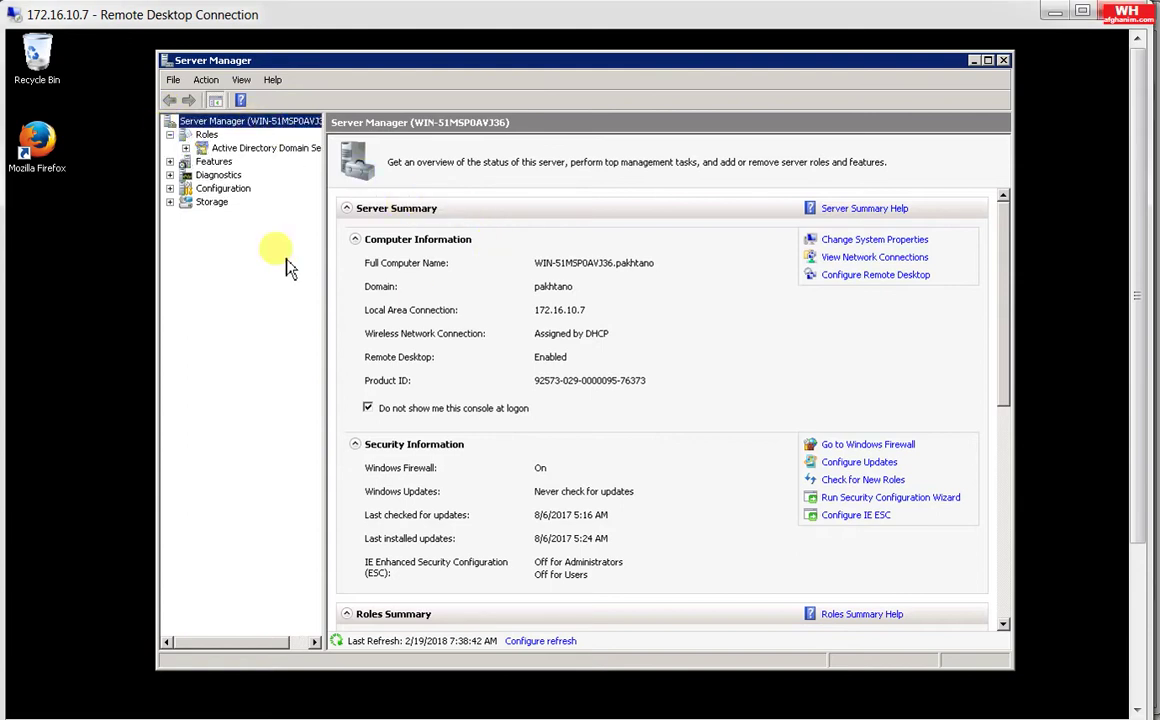
{"action": "left_click", "coordinate": [207, 136]}
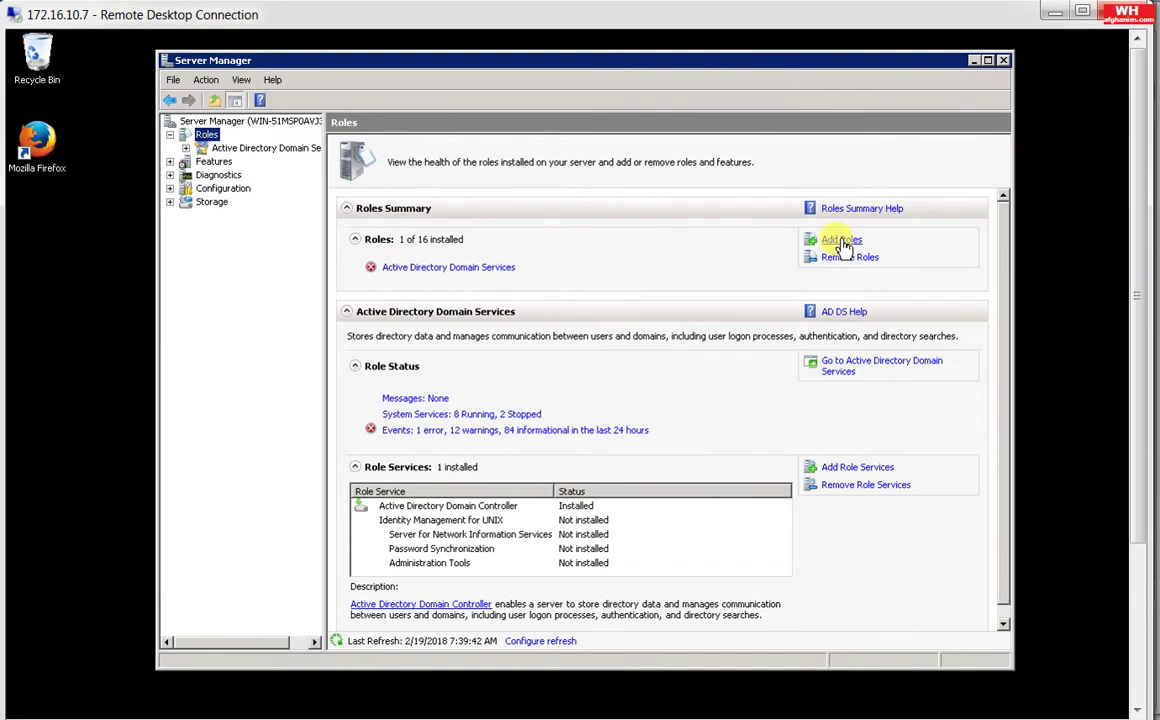
Step: Add the Network Policy and Access Services role with only Network Policy Server selected, and install it
{"action": "left_click", "coordinate": [842, 242]}
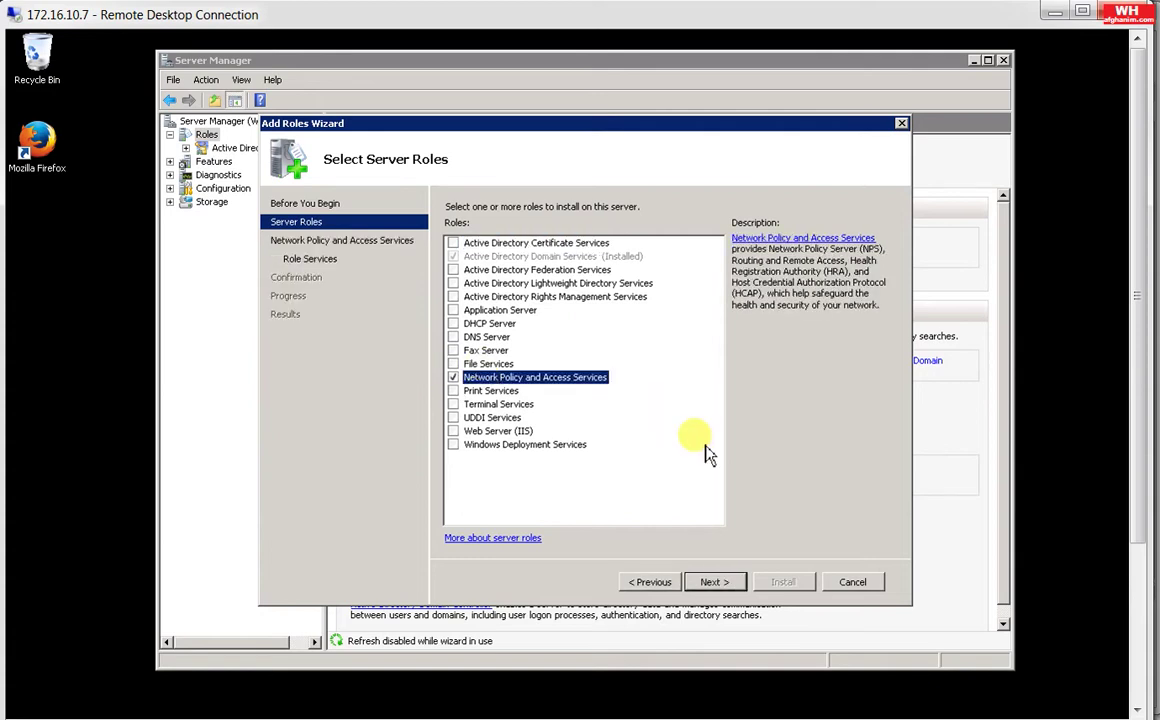
{"action": "left_click", "coordinate": [713, 582]}
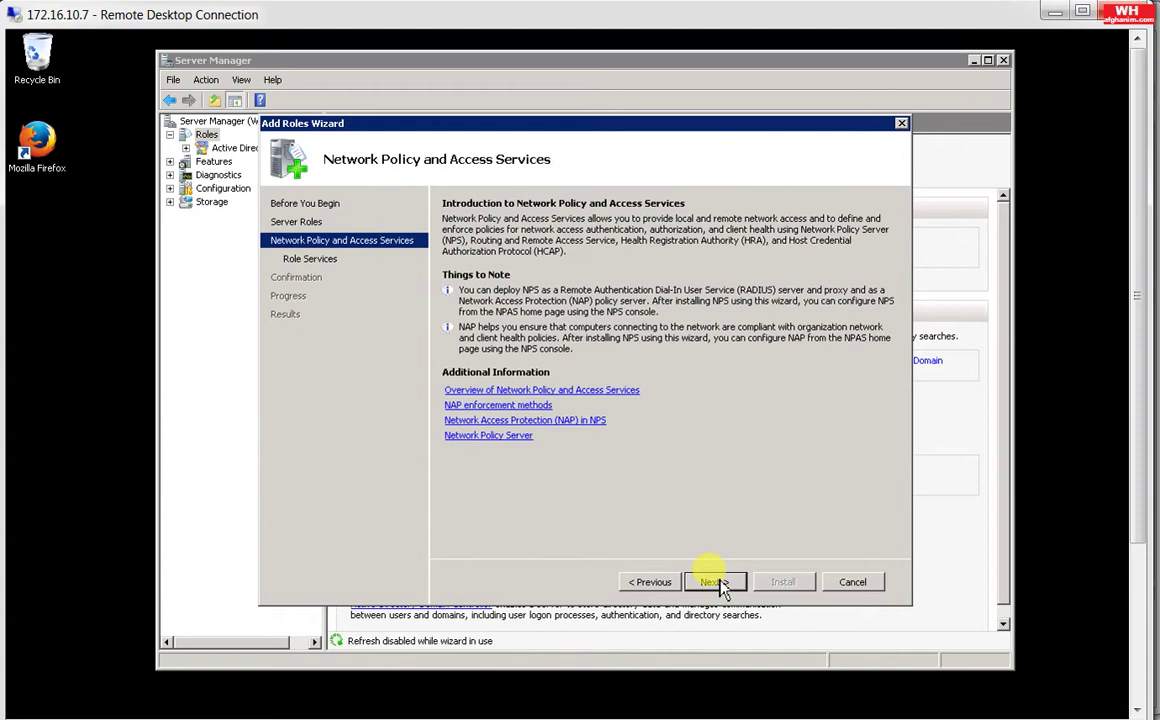
{"action": "left_click", "coordinate": [715, 582]}
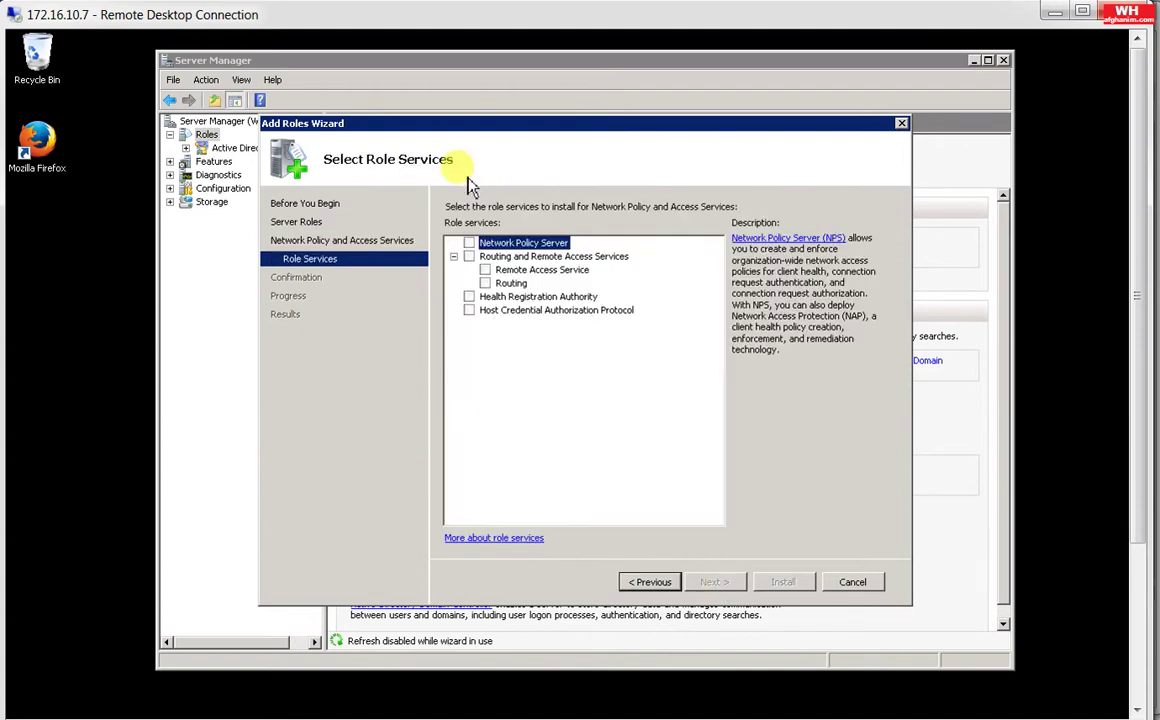
{"action": "left_click", "coordinate": [469, 243]}
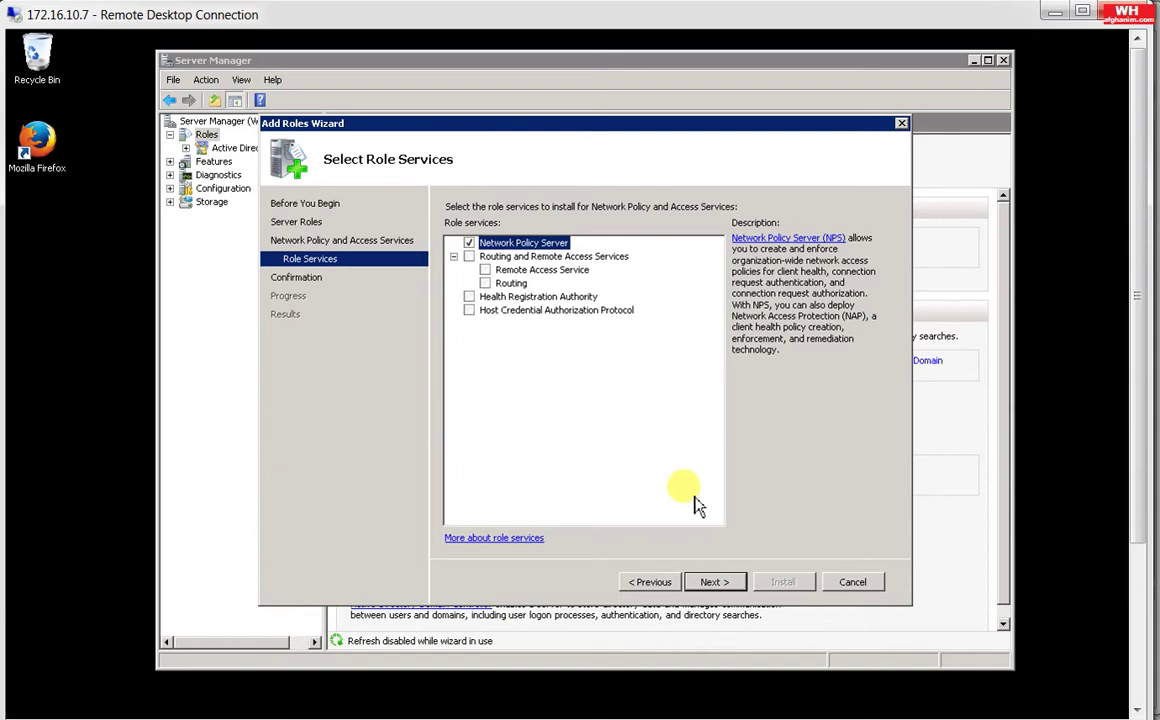
{"action": "left_click", "coordinate": [714, 584]}
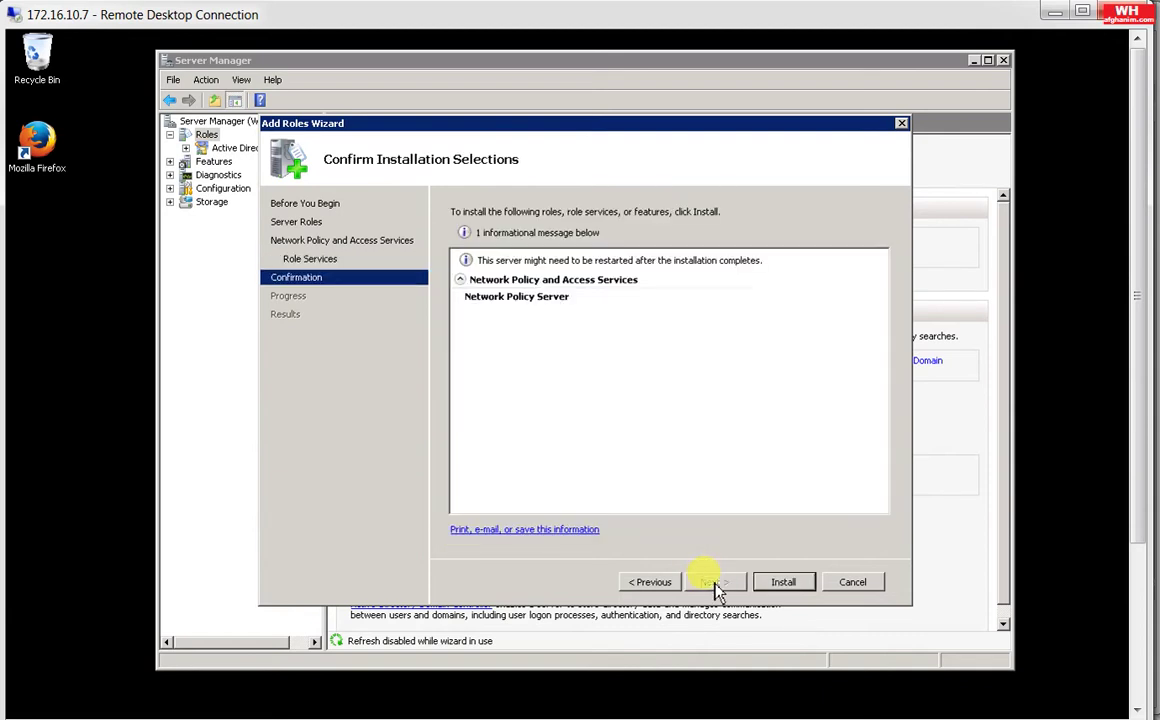
{"action": "left_click", "coordinate": [783, 583]}
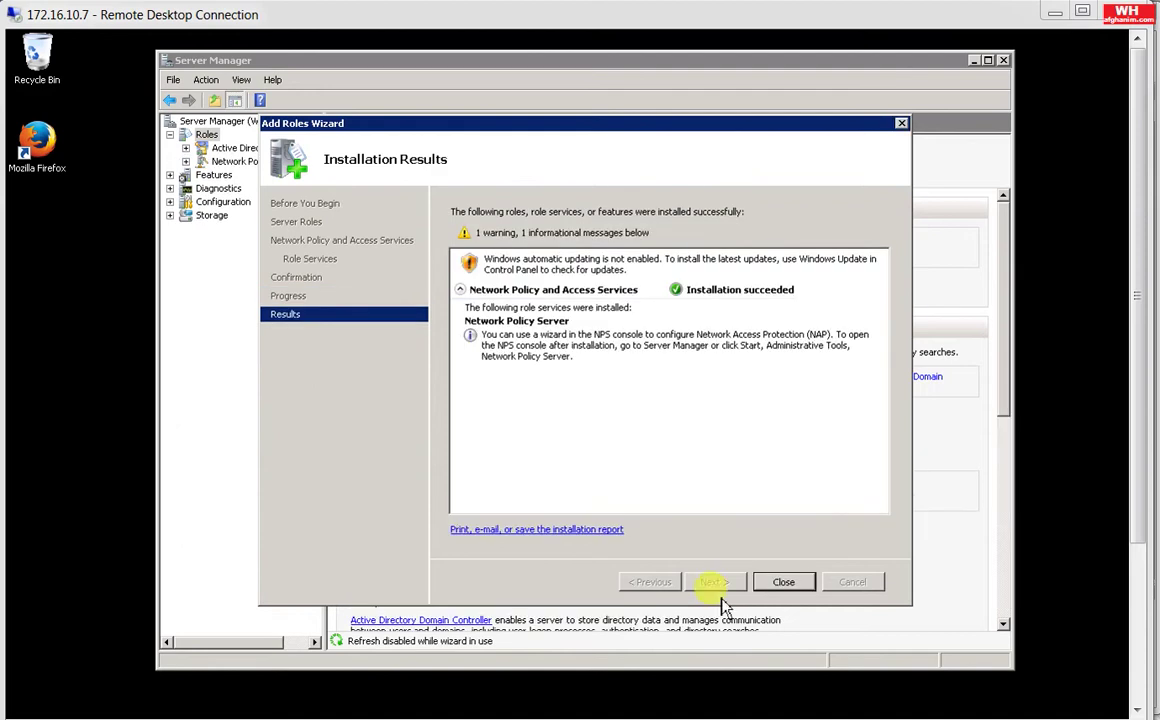
Step: Close the Add Roles Wizard once the installation has succeeded
{"action": "left_click", "coordinate": [784, 582]}
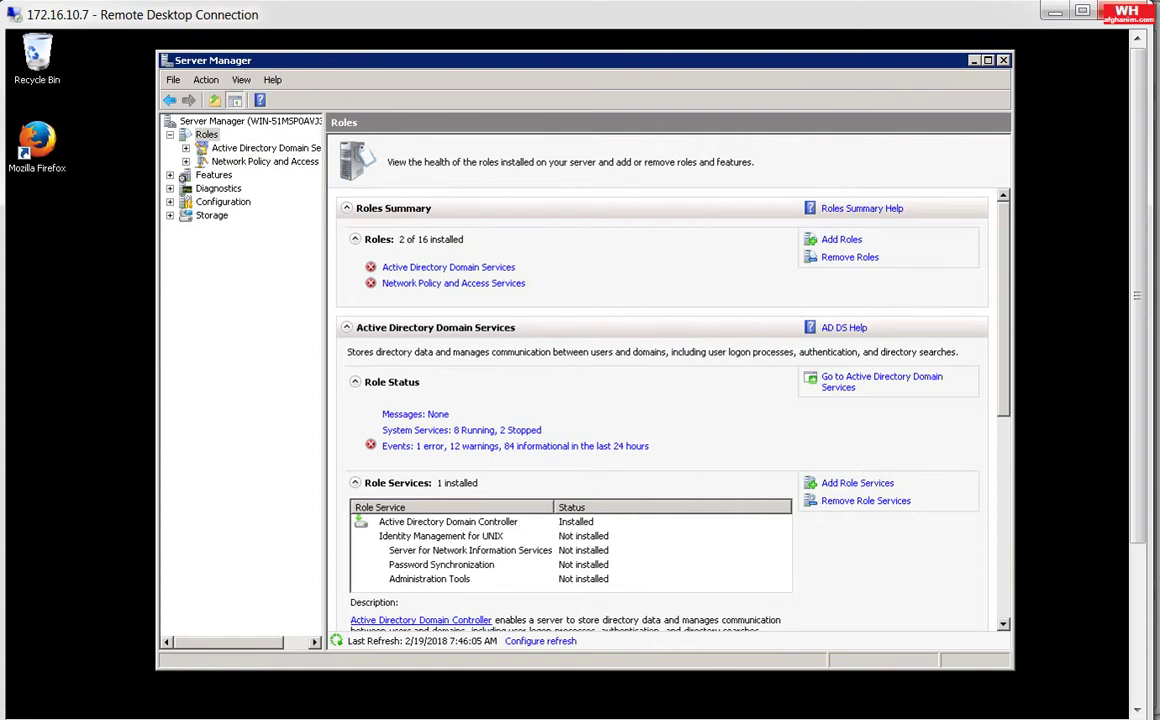
Step: Restart Server Manager and open the Network Policy and Access Services page under Roles
{"action": "left_click", "coordinate": [265, 161]}
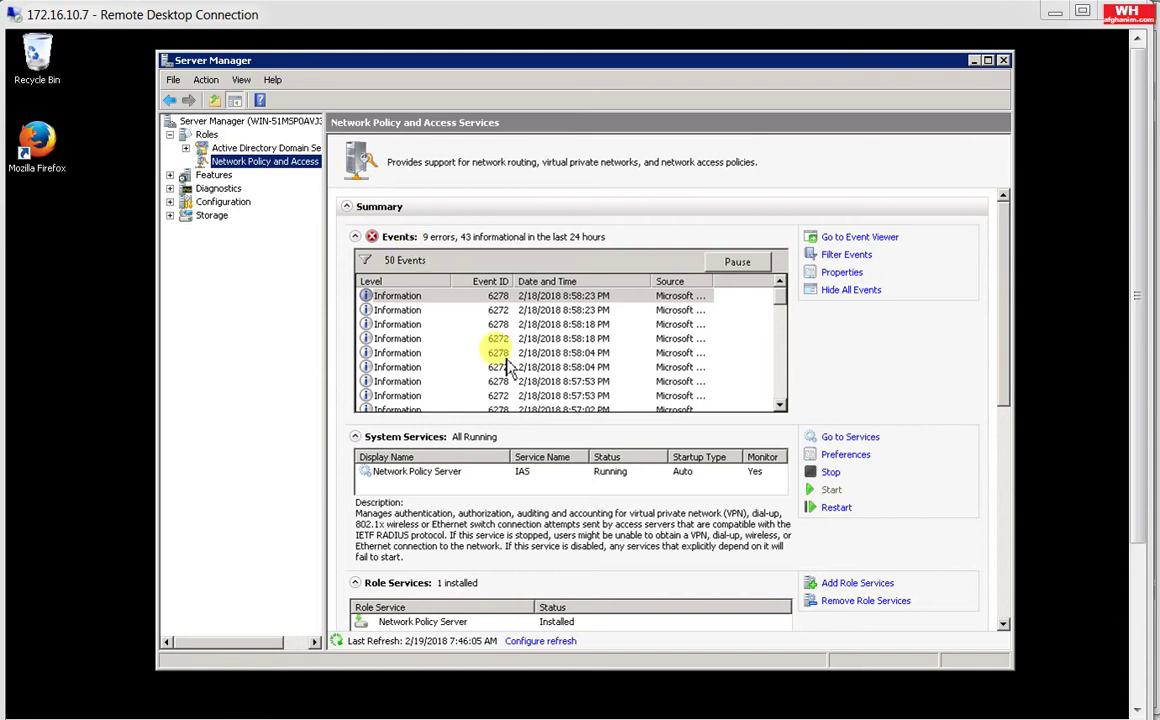
{"action": "left_click", "coordinate": [1004, 61]}
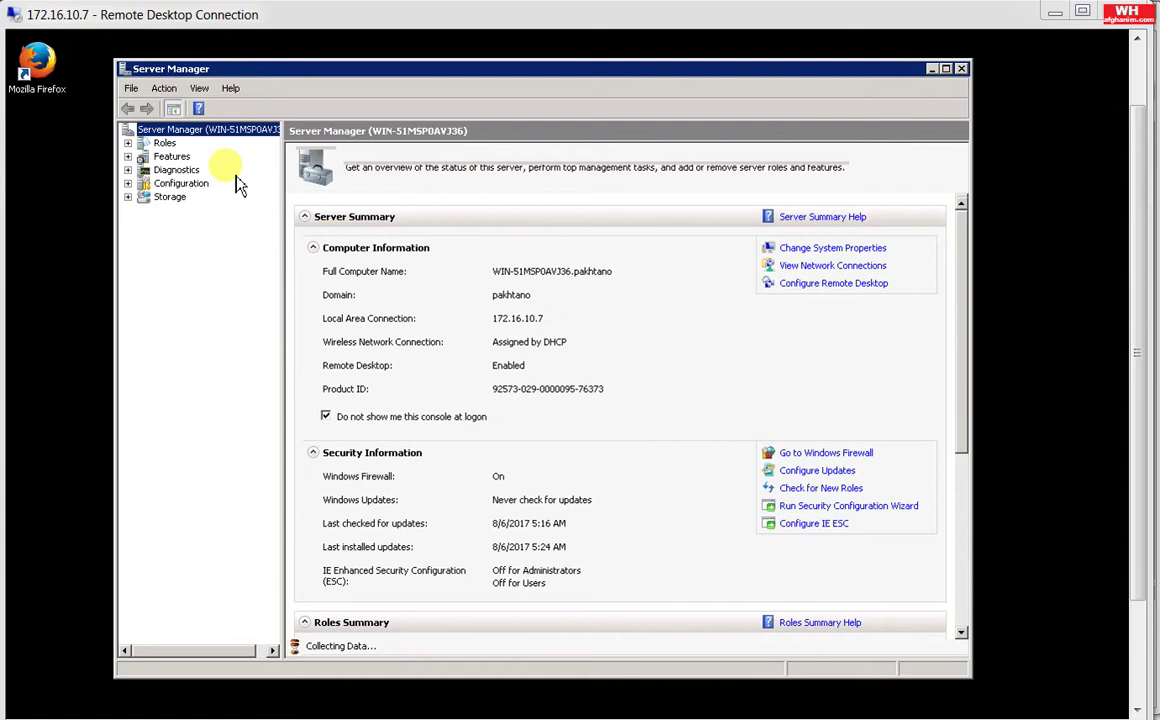
{"action": "left_click", "coordinate": [164, 144]}
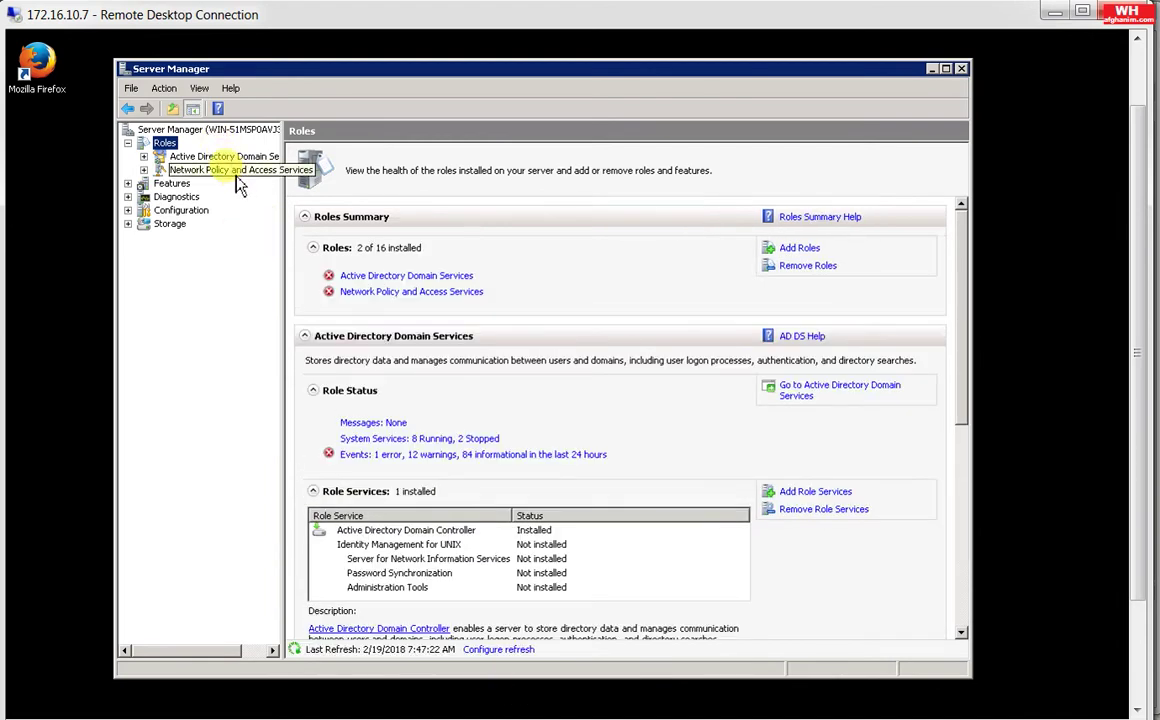
{"action": "left_click", "coordinate": [230, 170]}
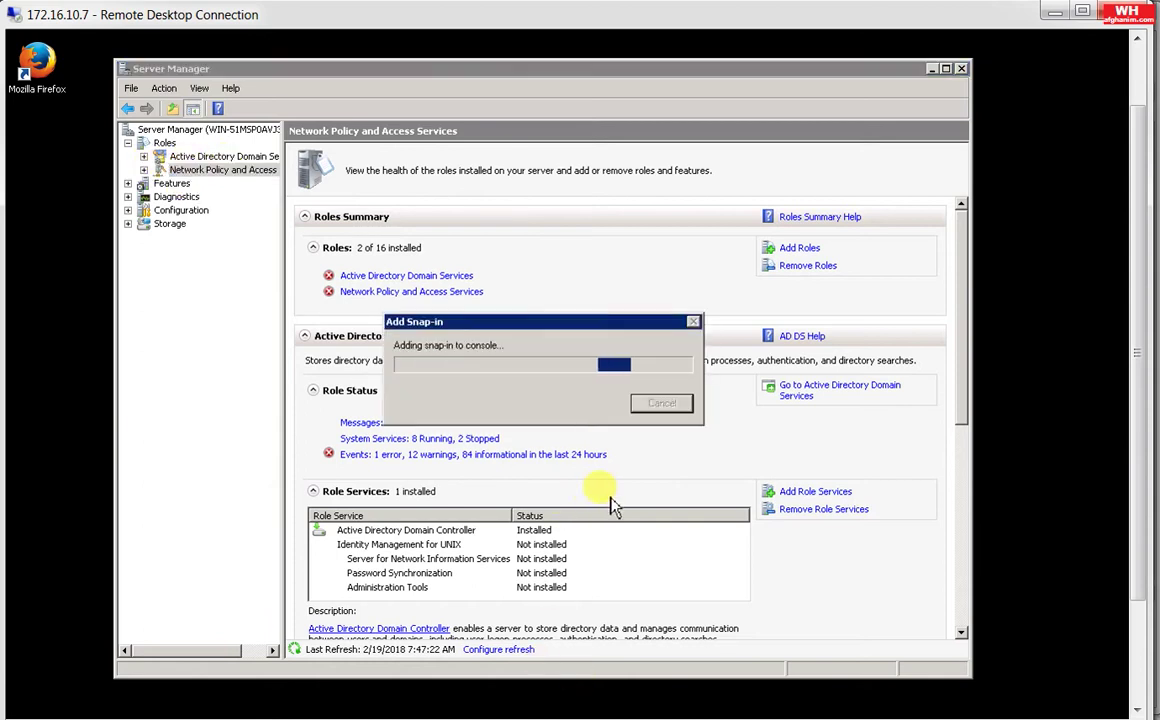
Step: Register NPS (Local) in Active Directory to read users' dial-in properties, confirming both prompts
{"action": "left_click", "coordinate": [143, 170]}
{"action": "left_click", "coordinate": [197, 185]}
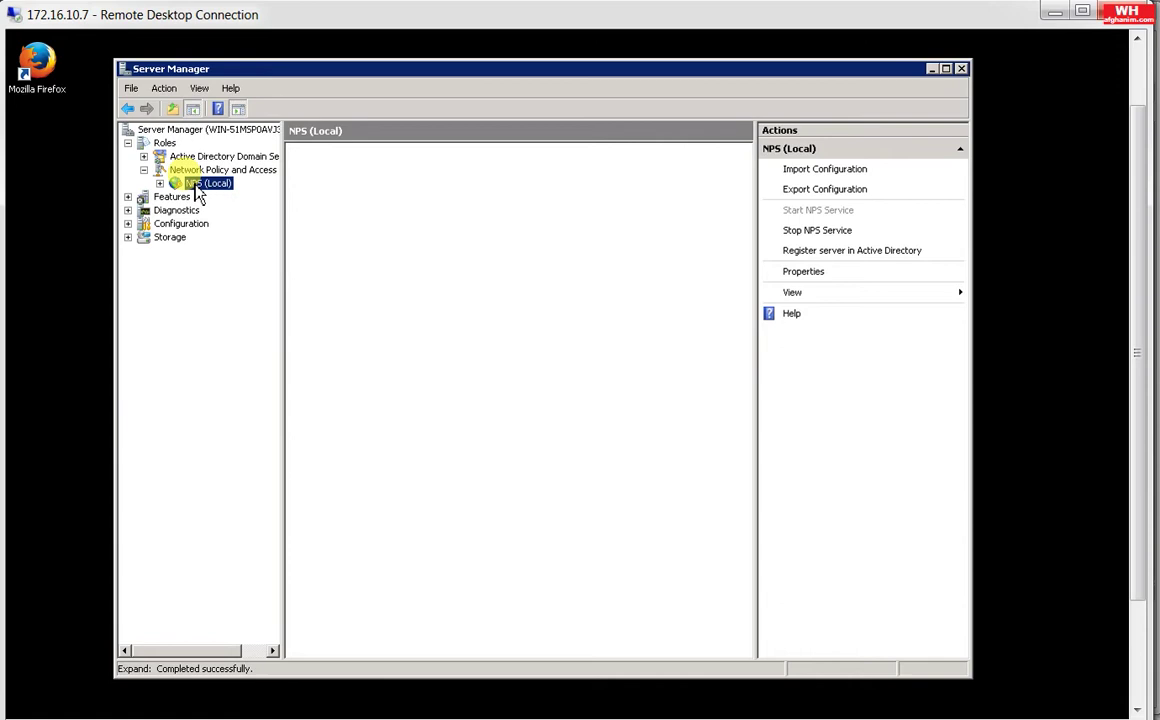
{"action": "right_click", "coordinate": [196, 185]}
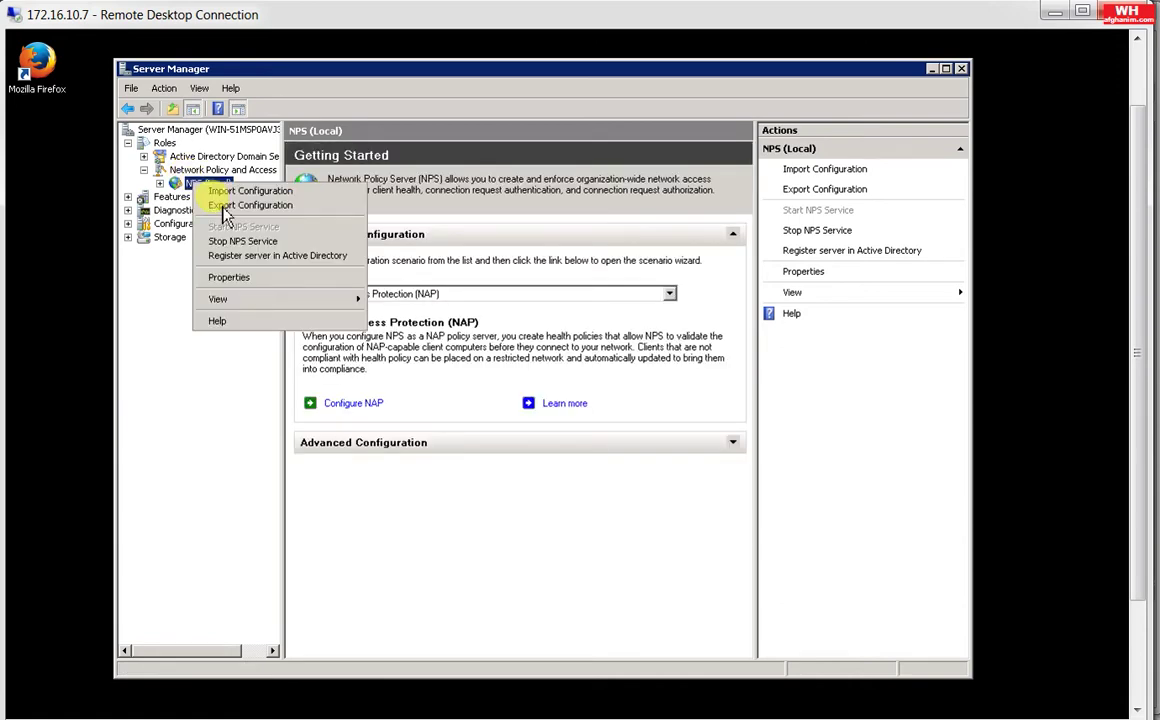
{"action": "left_click", "coordinate": [261, 259]}
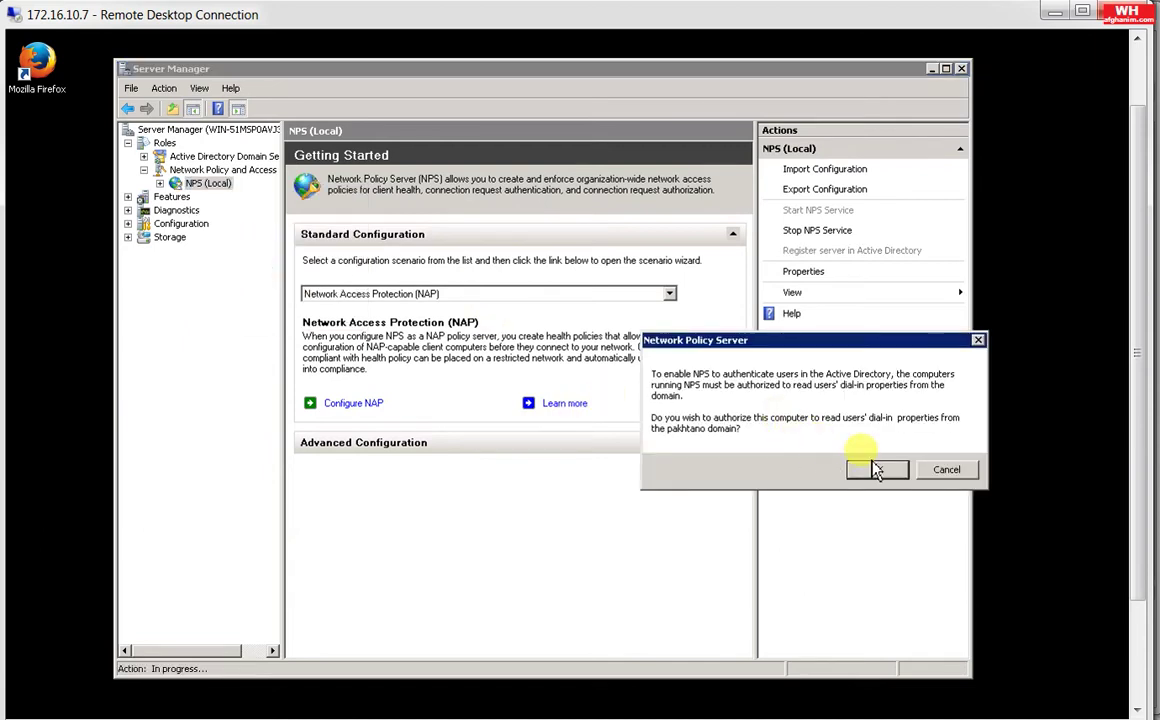
{"action": "left_click", "coordinate": [877, 470]}
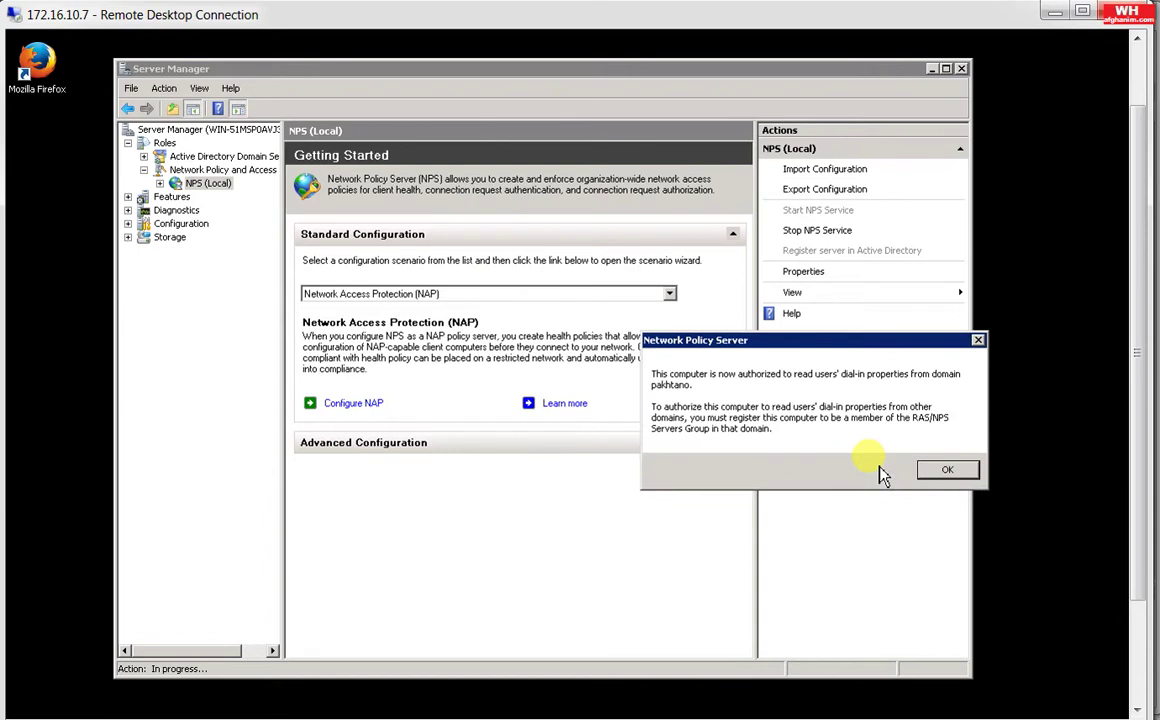
{"action": "left_click", "coordinate": [938, 476]}
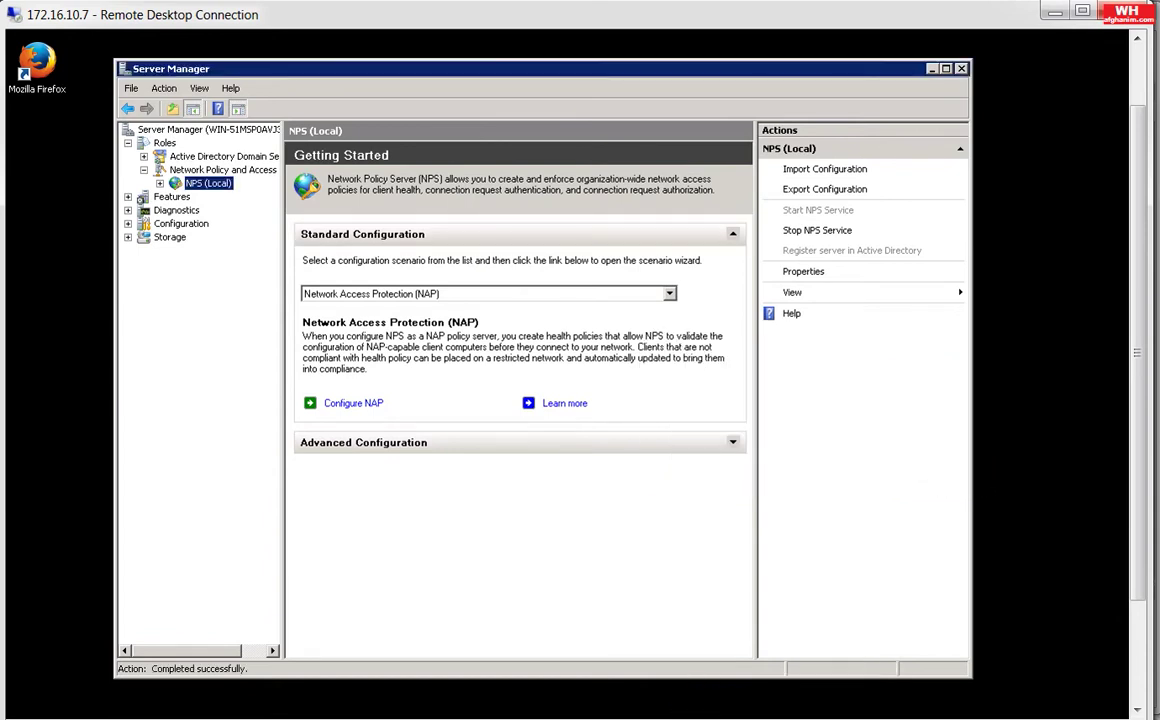
Step: Expand NPS (Local) and RADIUS Clients and Servers to show the RADIUS Clients list
{"action": "left_click", "coordinate": [164, 188]}
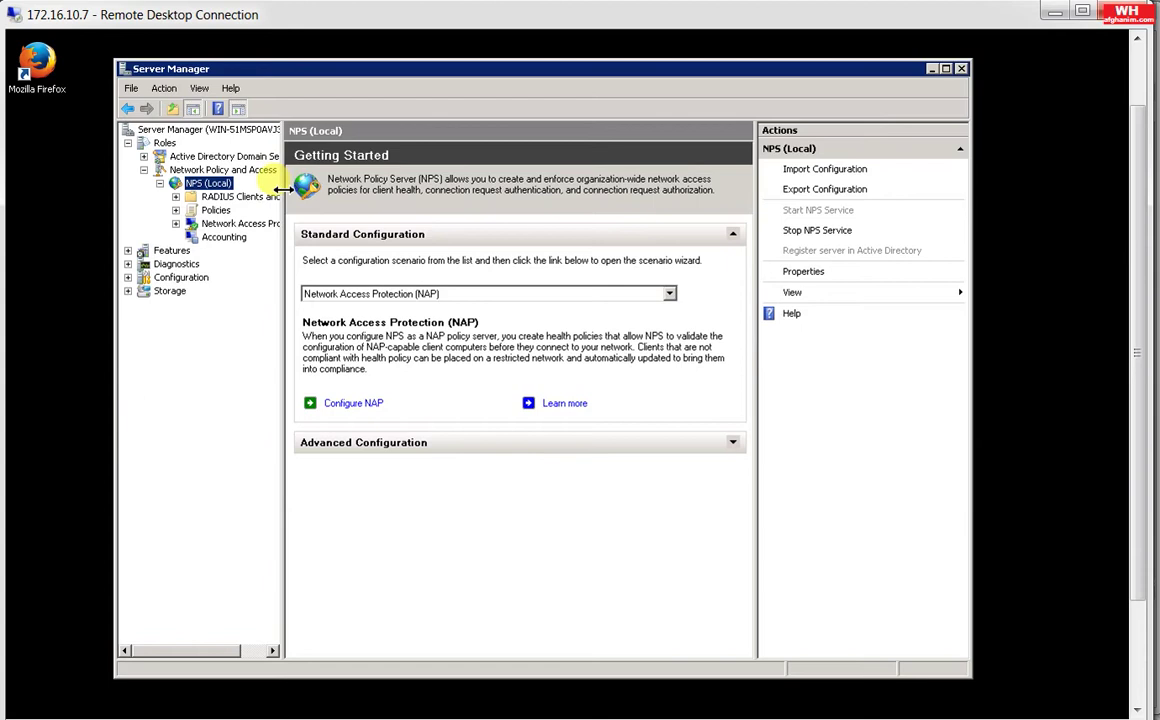
{"action": "left_click_drag", "start_coordinate": [284, 189], "coordinate": [338, 205]}
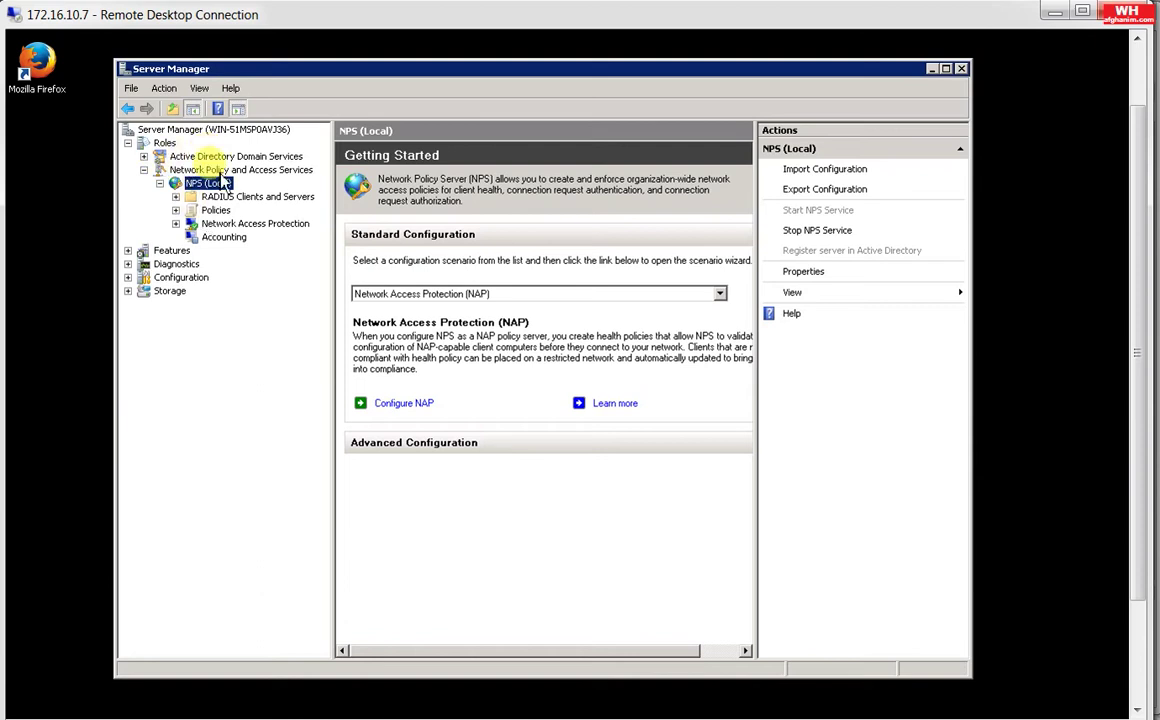
{"action": "left_click", "coordinate": [177, 197]}
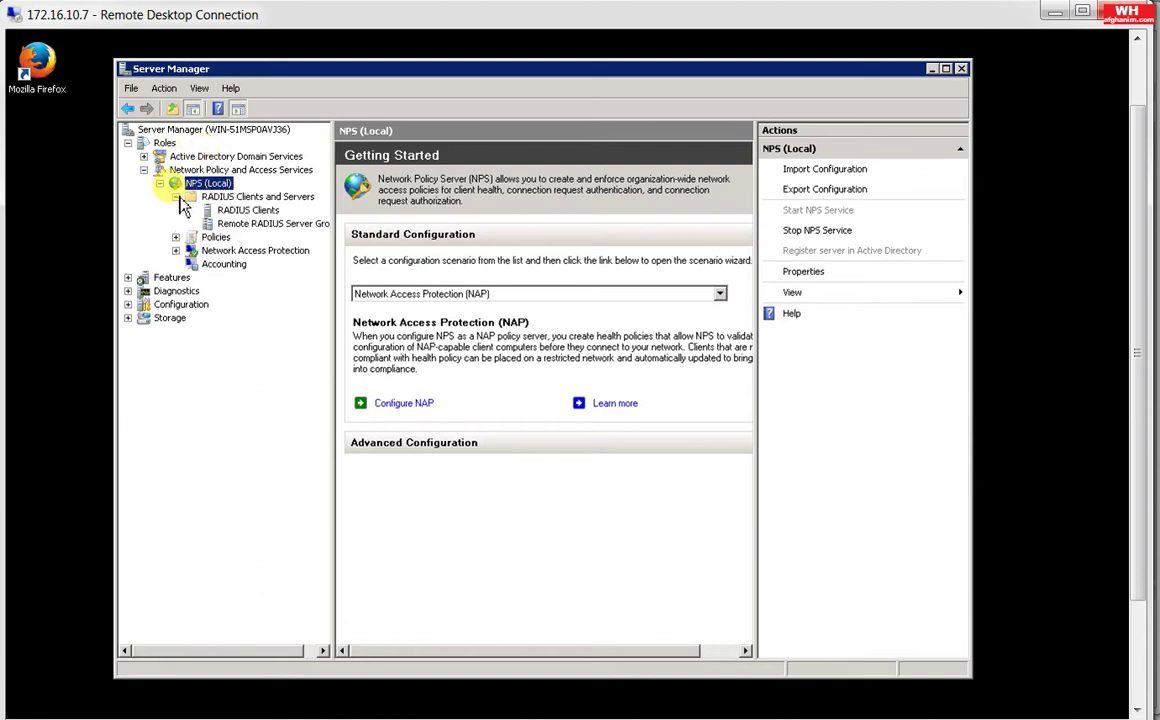
{"action": "left_click", "coordinate": [240, 212]}
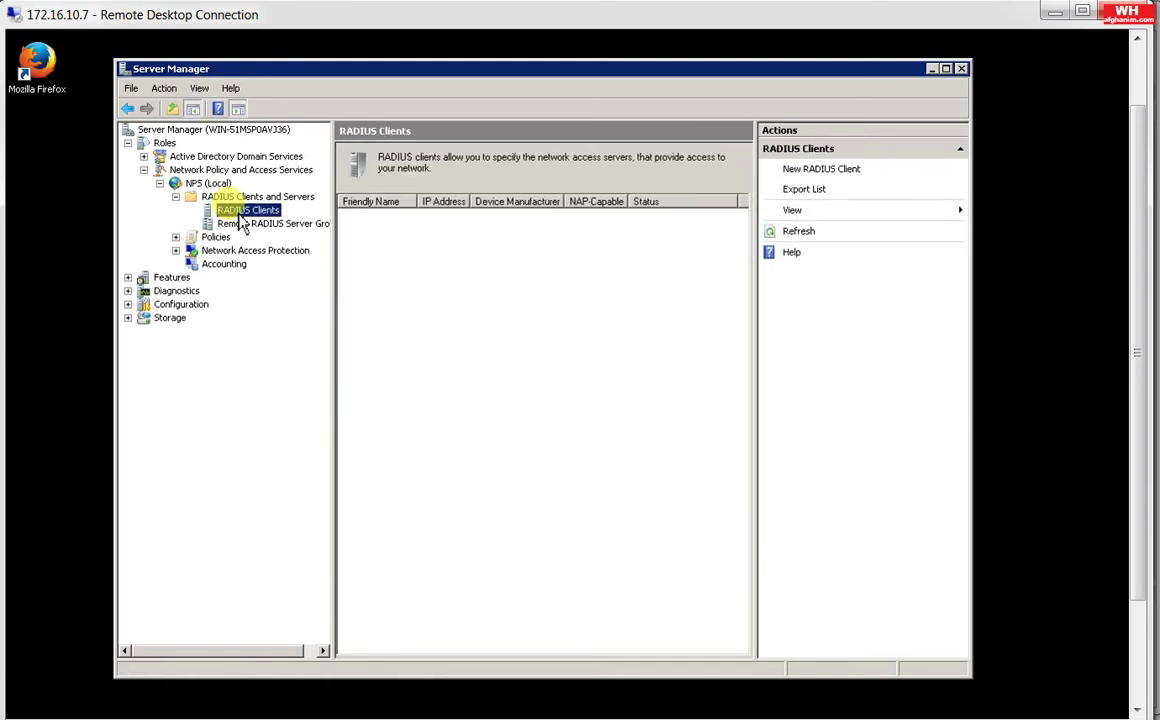
Step: Create RADIUS client ClientASA at 172.16.10.1 with a manually entered shared secret
{"action": "right_click", "coordinate": [239, 214]}
{"action": "left_click", "coordinate": [272, 222]}
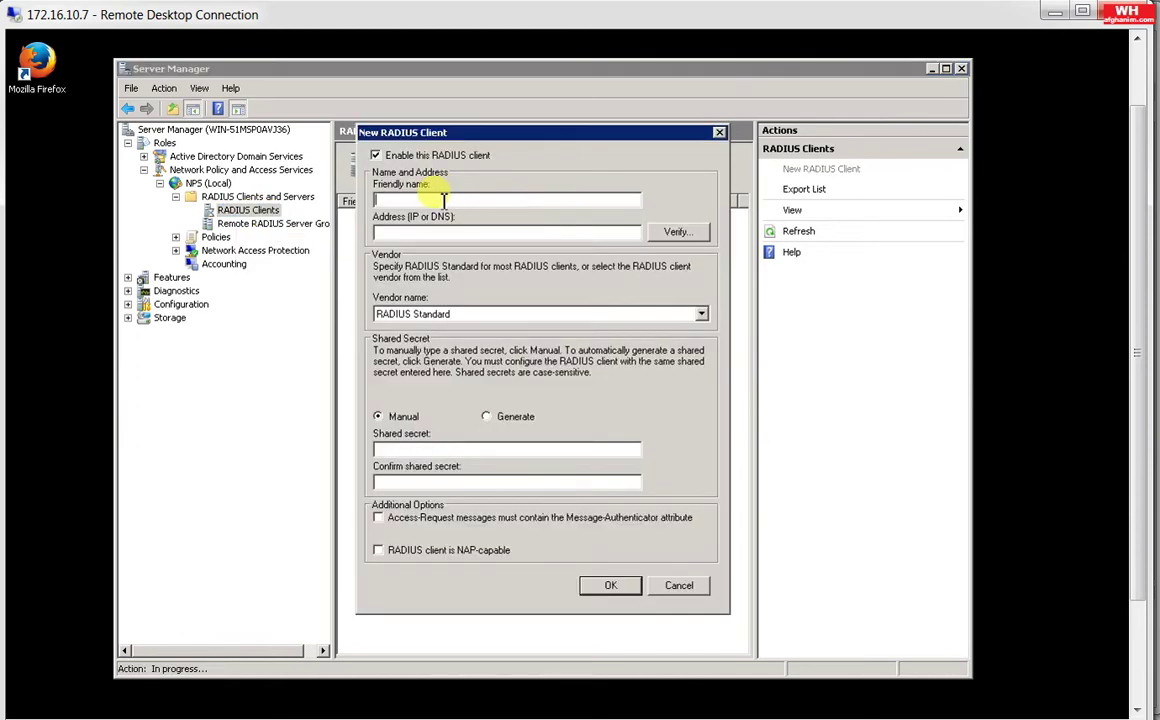
{"action": "type", "text": "Client"}
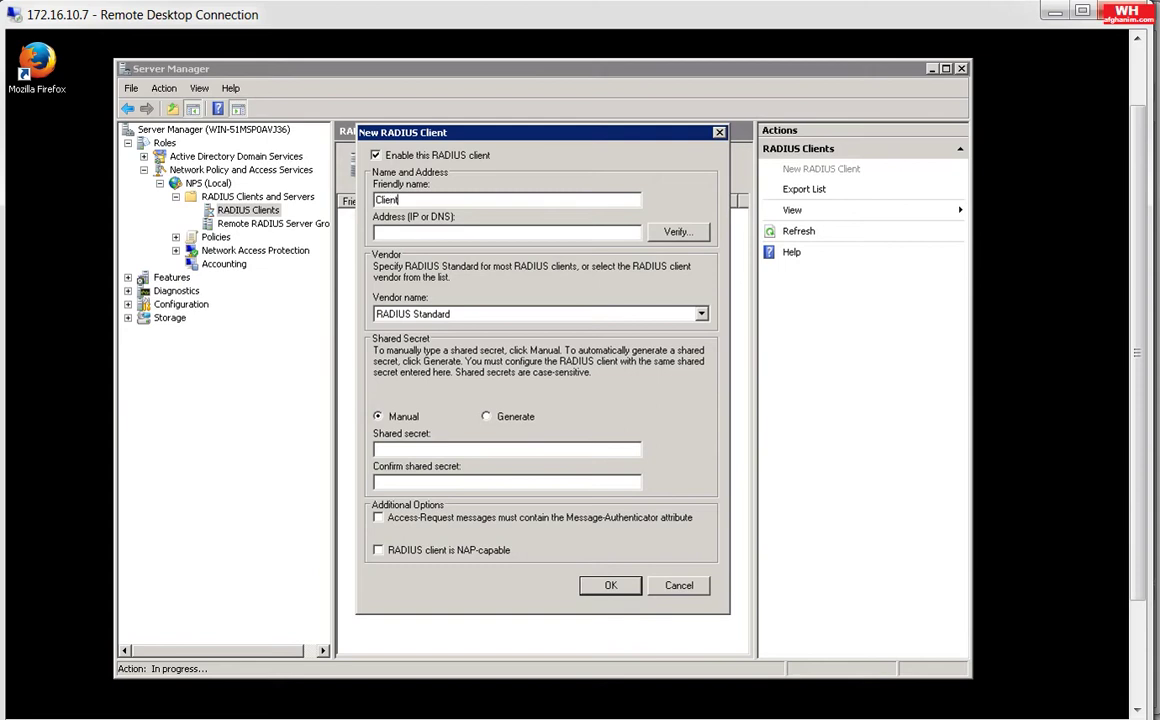
{"action": "type", "text": "ASA"}
{"action": "key", "text": "Tab"}
{"action": "type", "text": "172.16.10.1"}
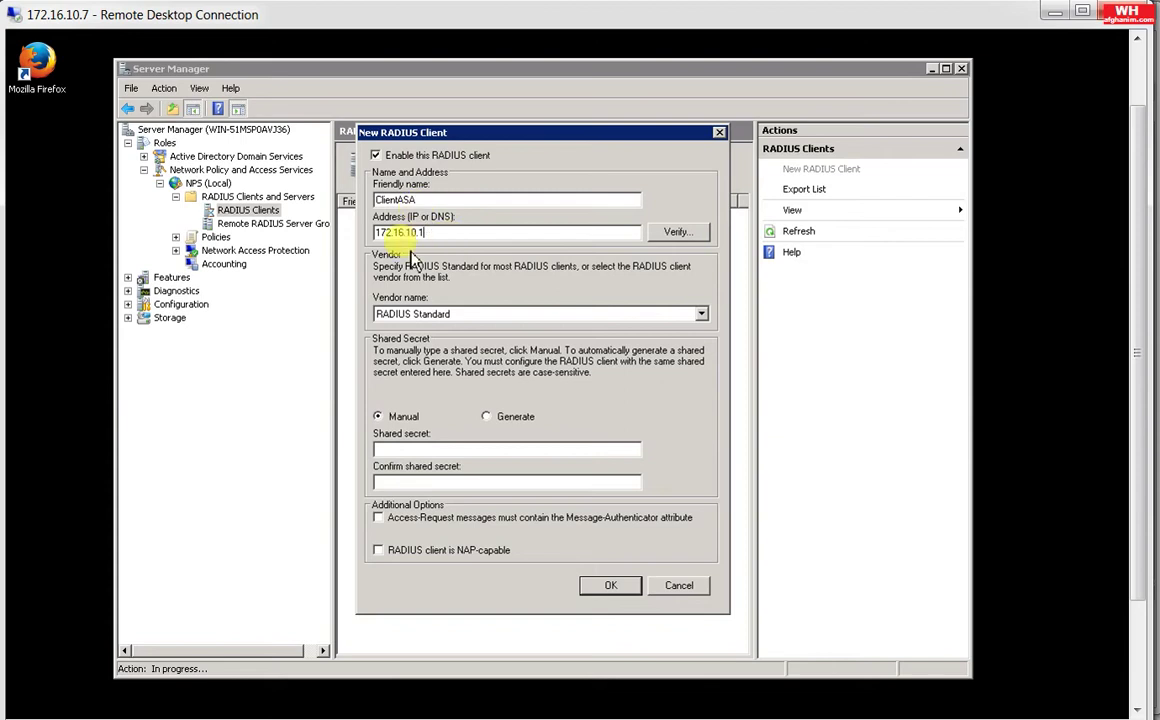
{"action": "left_click", "coordinate": [440, 236]}
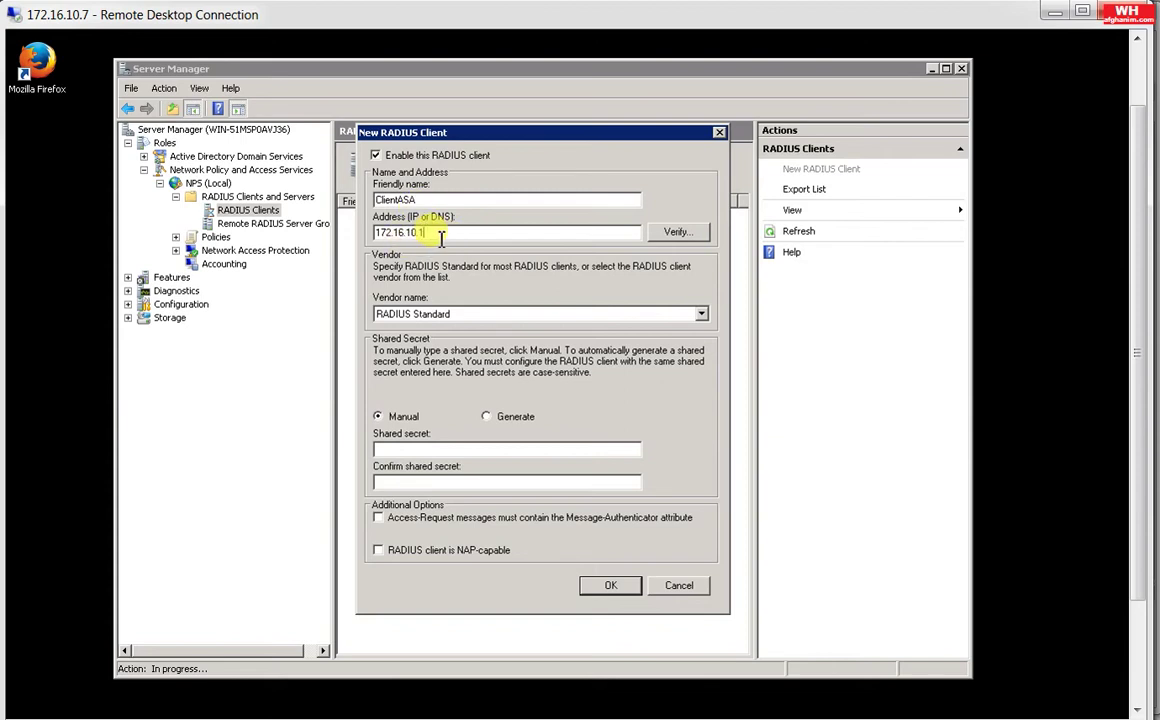
{"action": "double_click", "coordinate": [440, 236]}
{"action": "left_click", "coordinate": [440, 236]}
{"action": "double_click", "coordinate": [440, 236]}
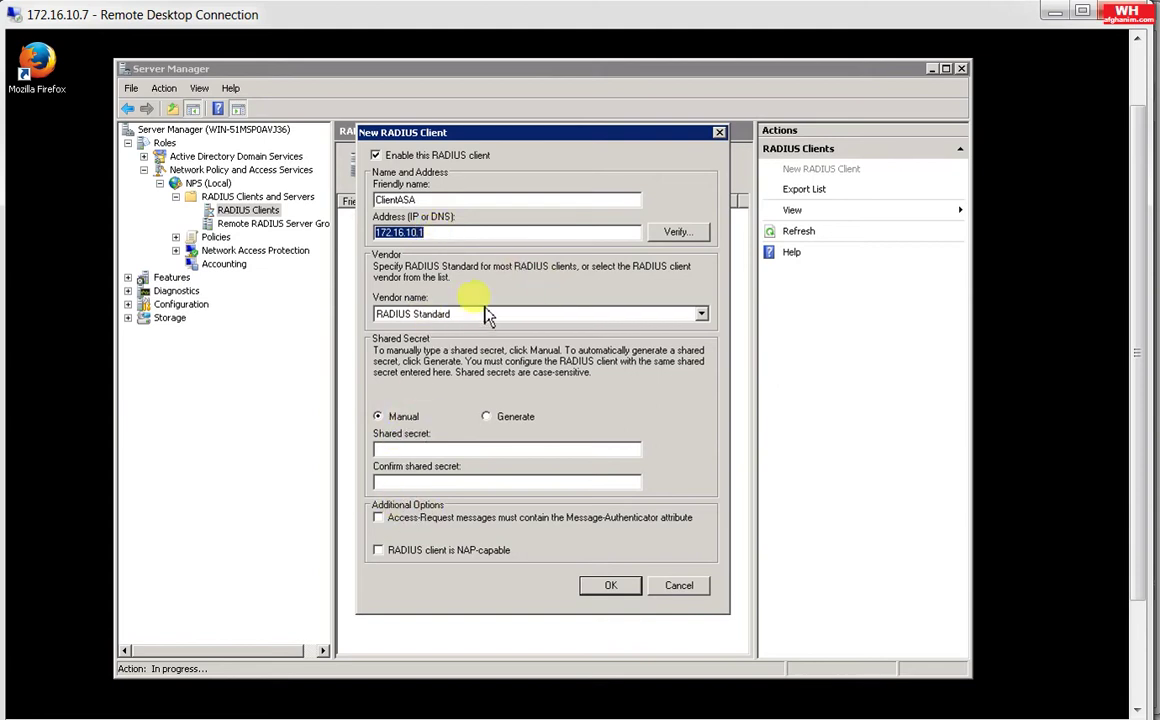
{"action": "left_click", "coordinate": [428, 450]}
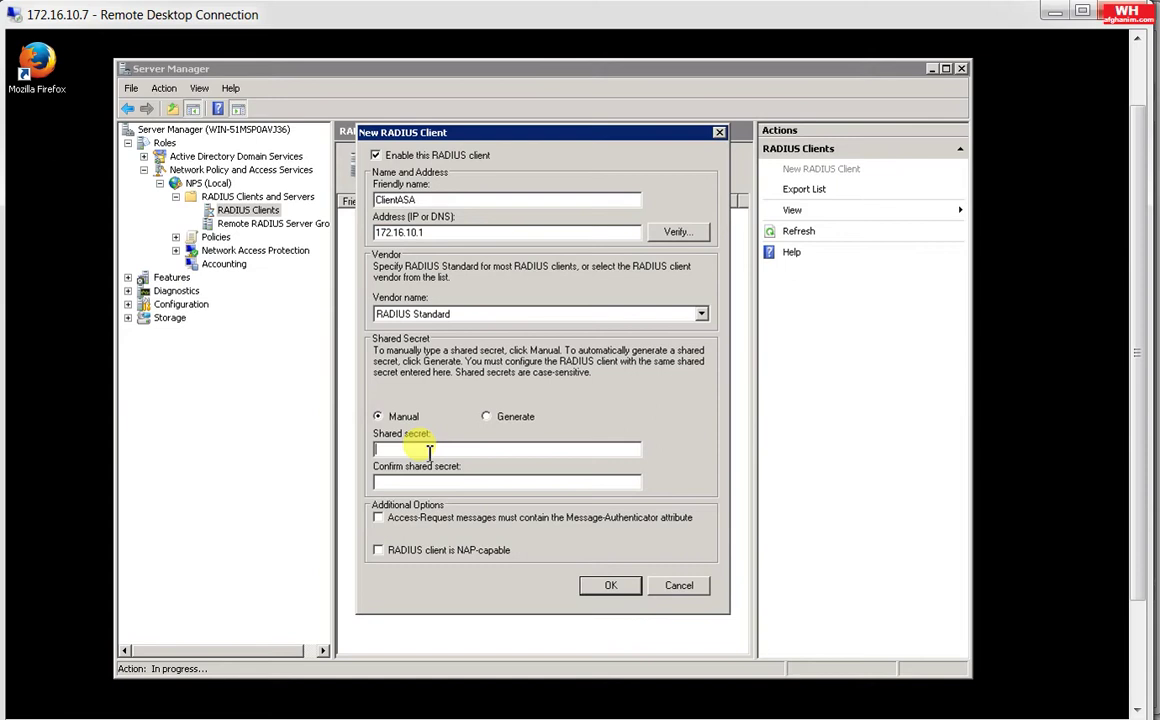
{"action": "type", "text": "ciscocisco"}
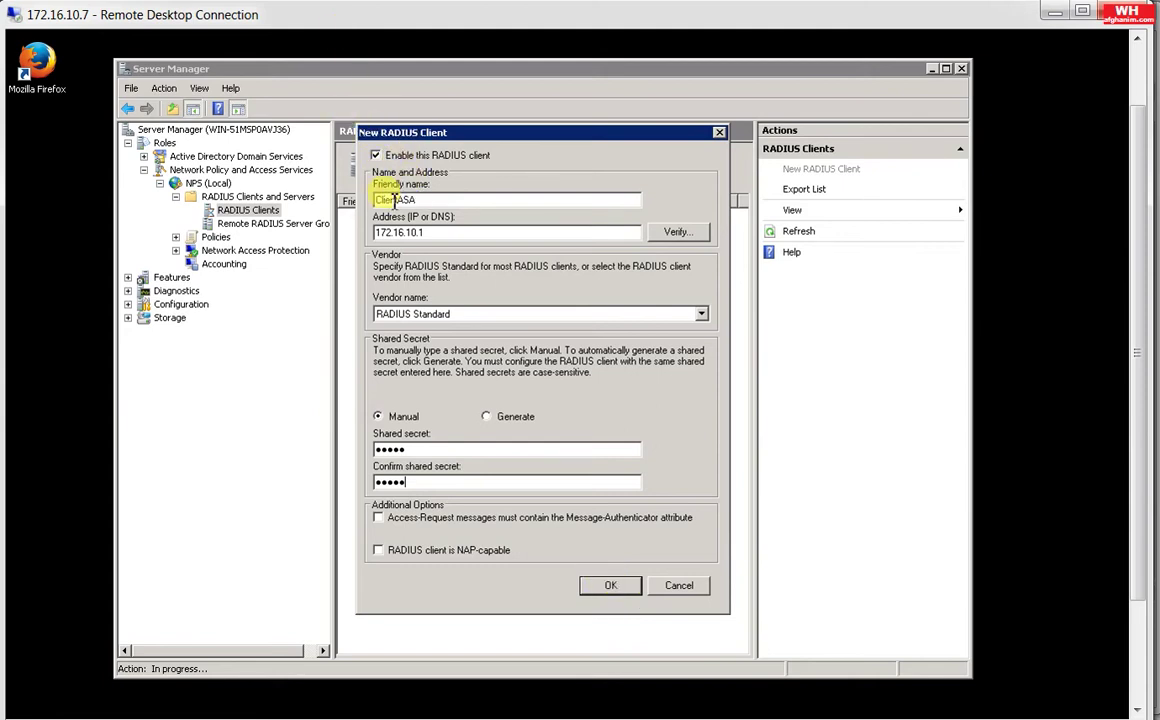
{"action": "left_click", "coordinate": [615, 590]}
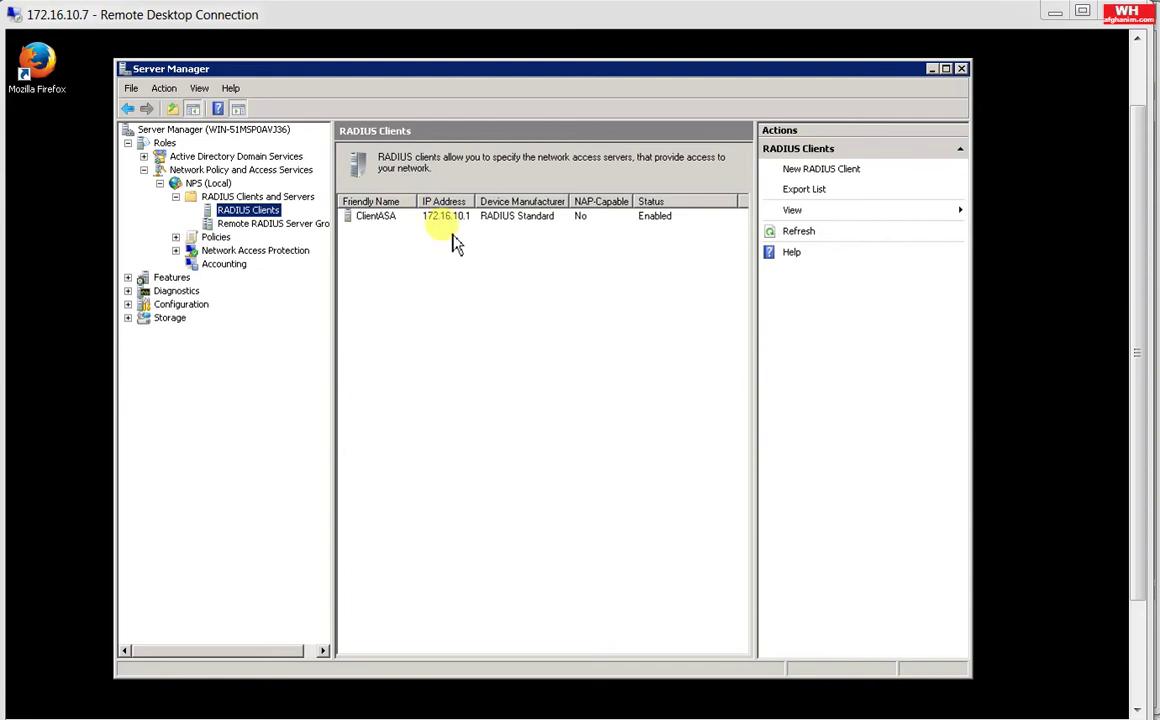
Step: Create a new connection request policy named ASA-RADIUS and advance to Specify Conditions
{"action": "left_click", "coordinate": [214, 238]}
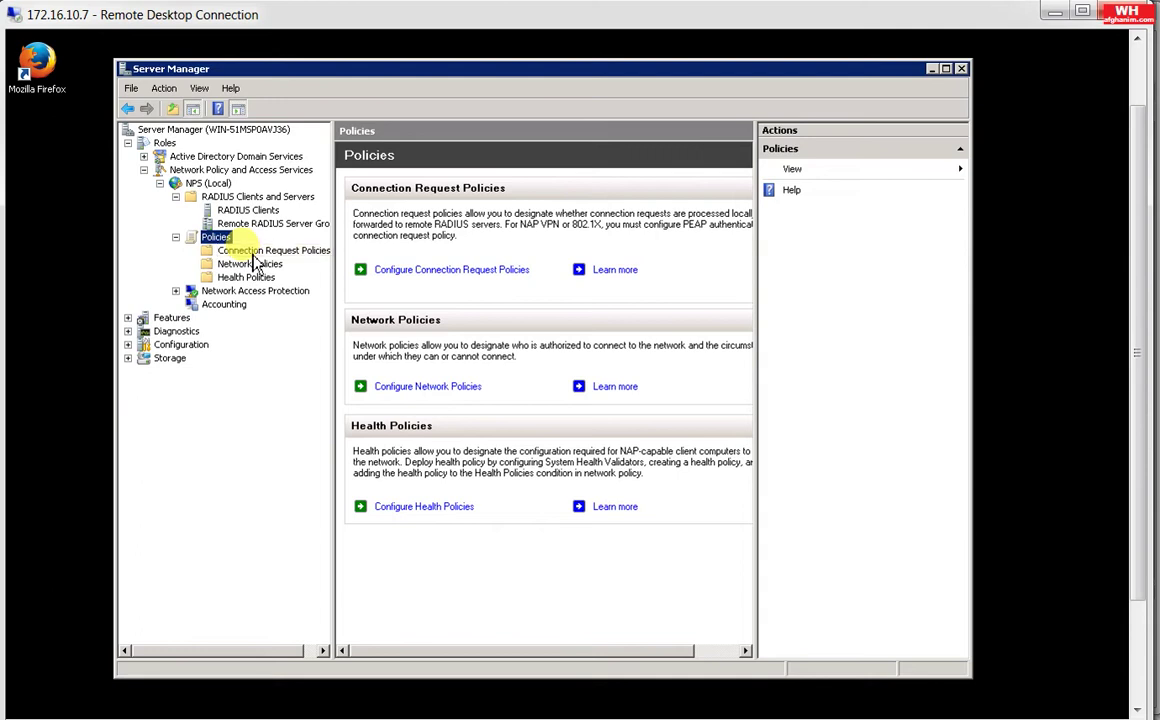
{"action": "left_click", "coordinate": [254, 253]}
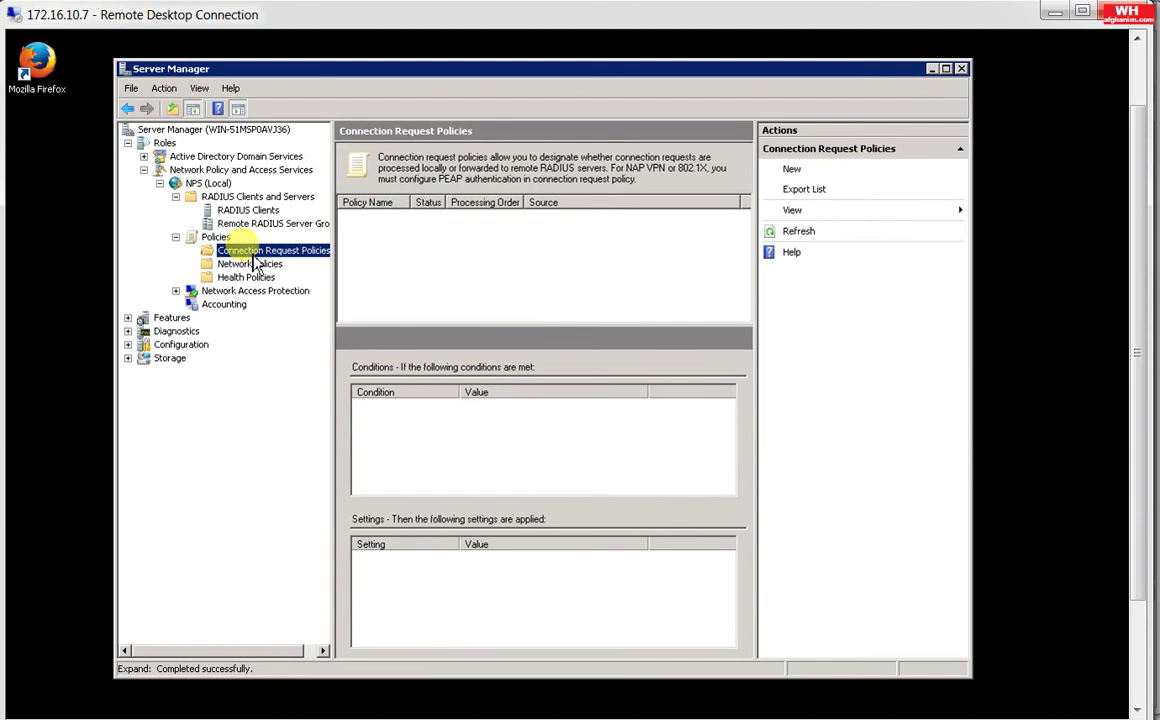
{"action": "right_click", "coordinate": [253, 256]}
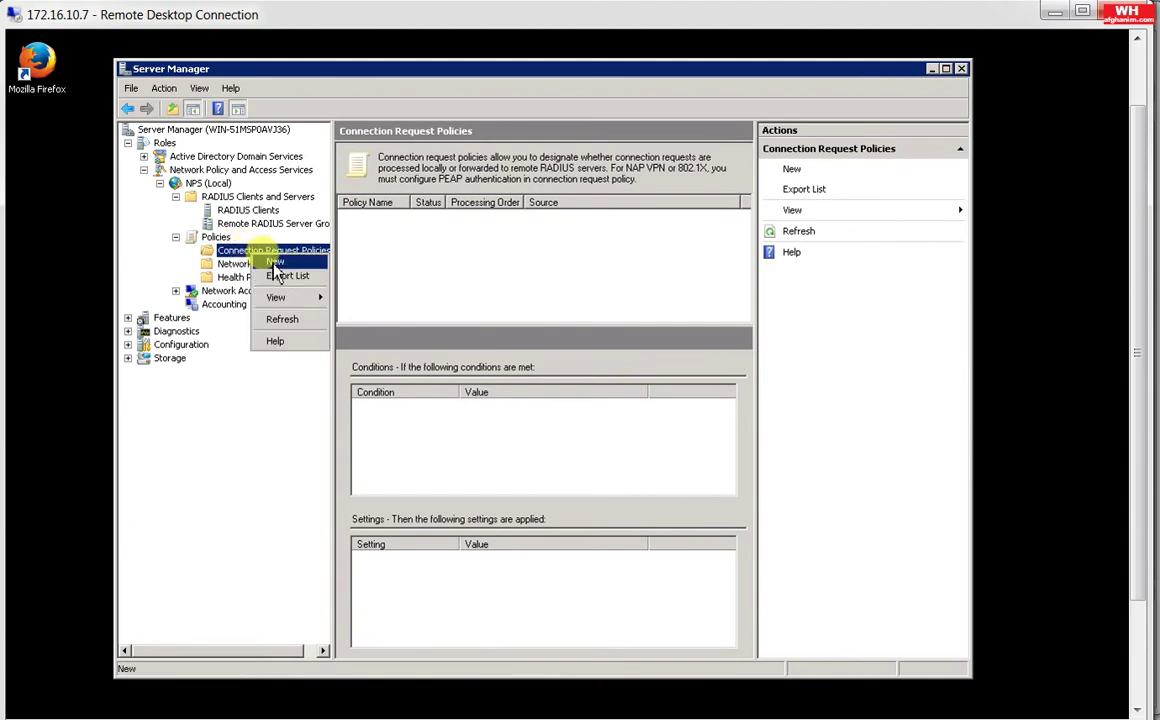
{"action": "left_click", "coordinate": [274, 263]}
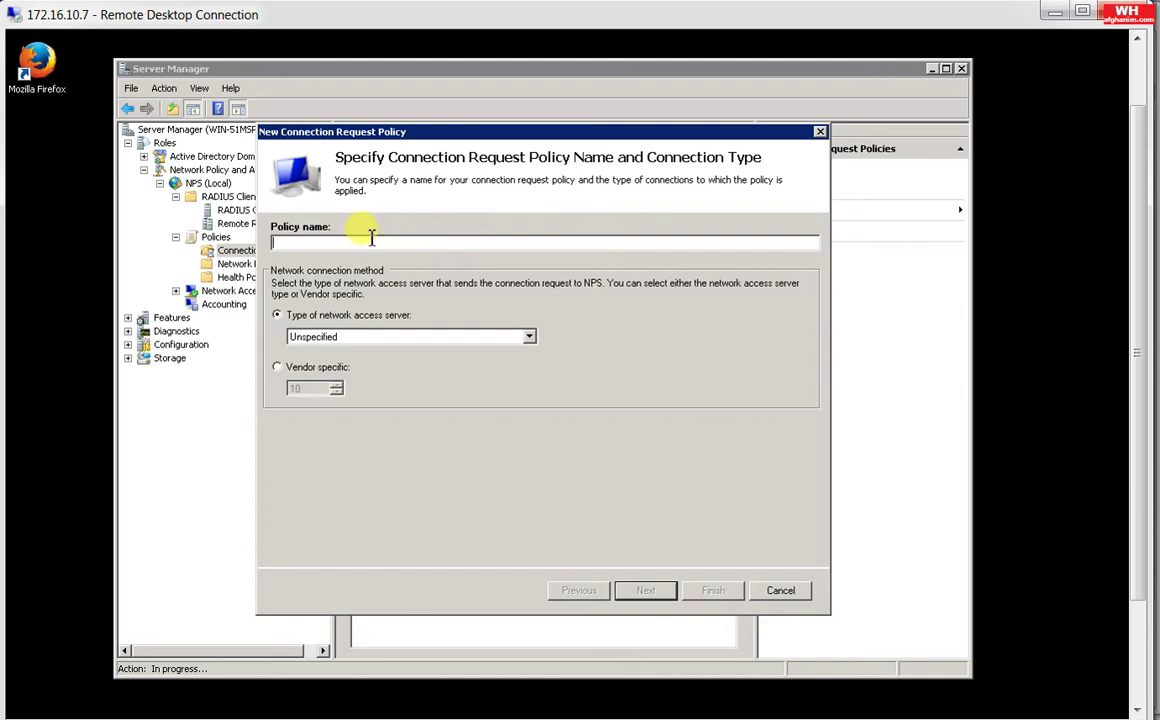
{"action": "type", "text": "ASA-RADI"}
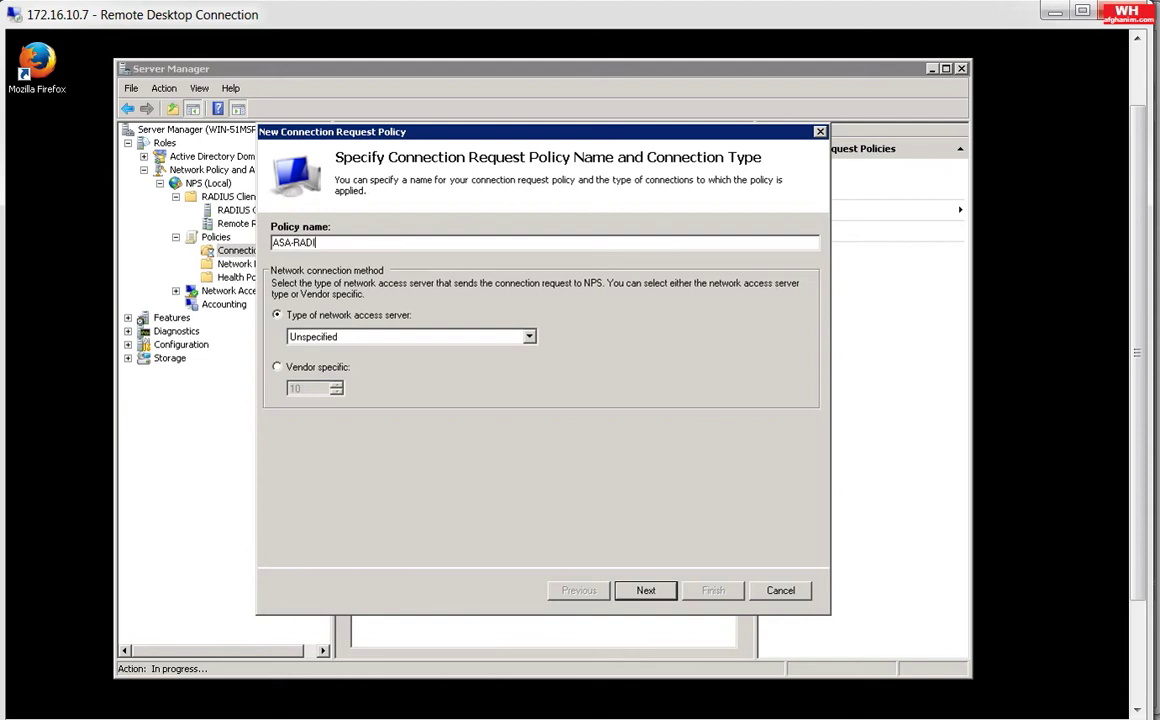
{"action": "type", "text": "US"}
{"action": "left_click", "coordinate": [645, 590]}
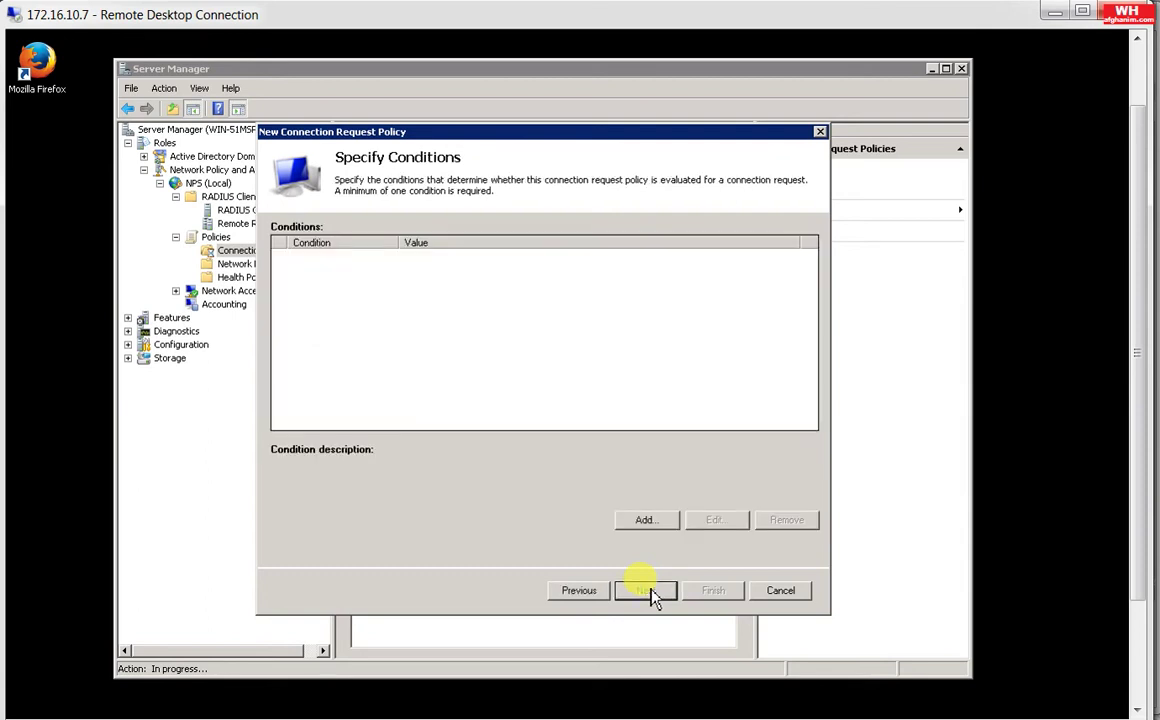
Step: Add a Client Friendly Name condition with the value ClientASA
{"action": "left_click", "coordinate": [656, 528]}
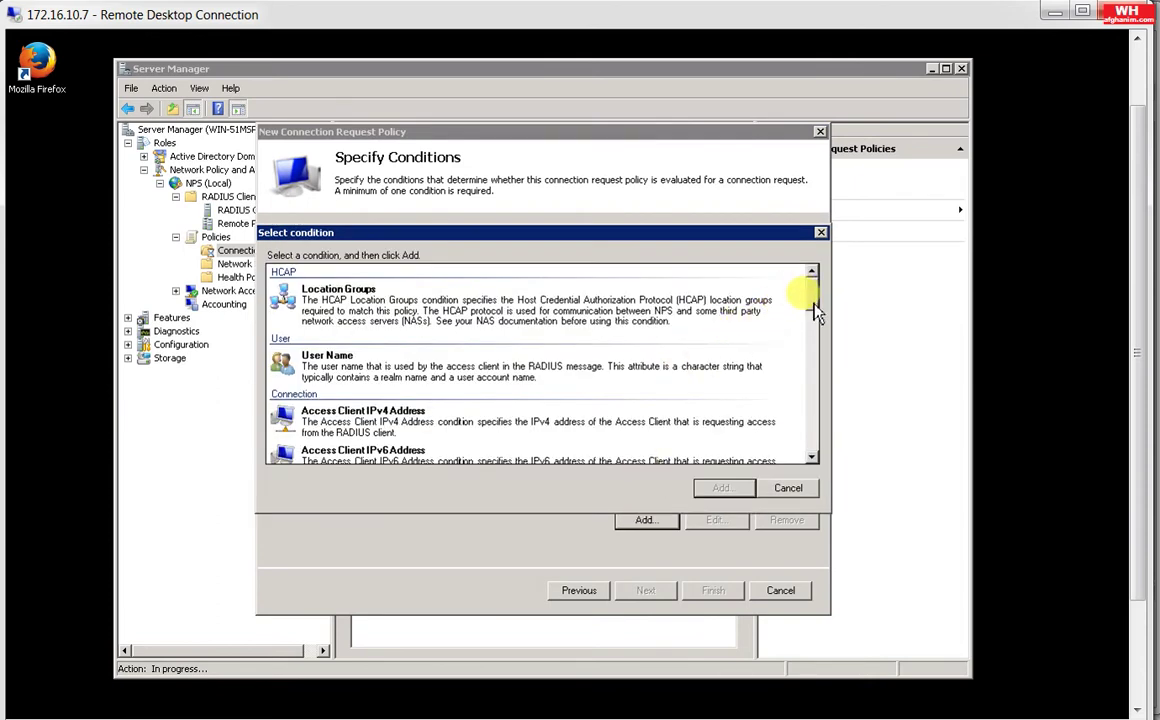
{"action": "left_click_drag", "start_coordinate": [817, 299], "coordinate": [822, 400]}
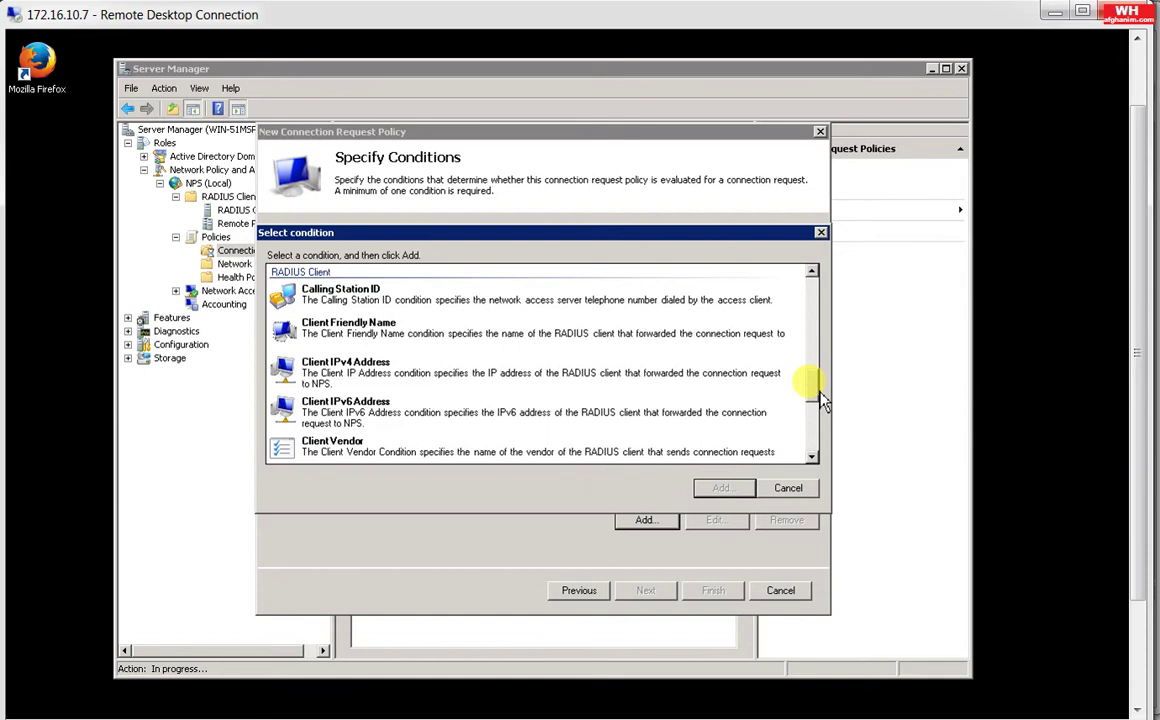
{"action": "left_click", "coordinate": [399, 349]}
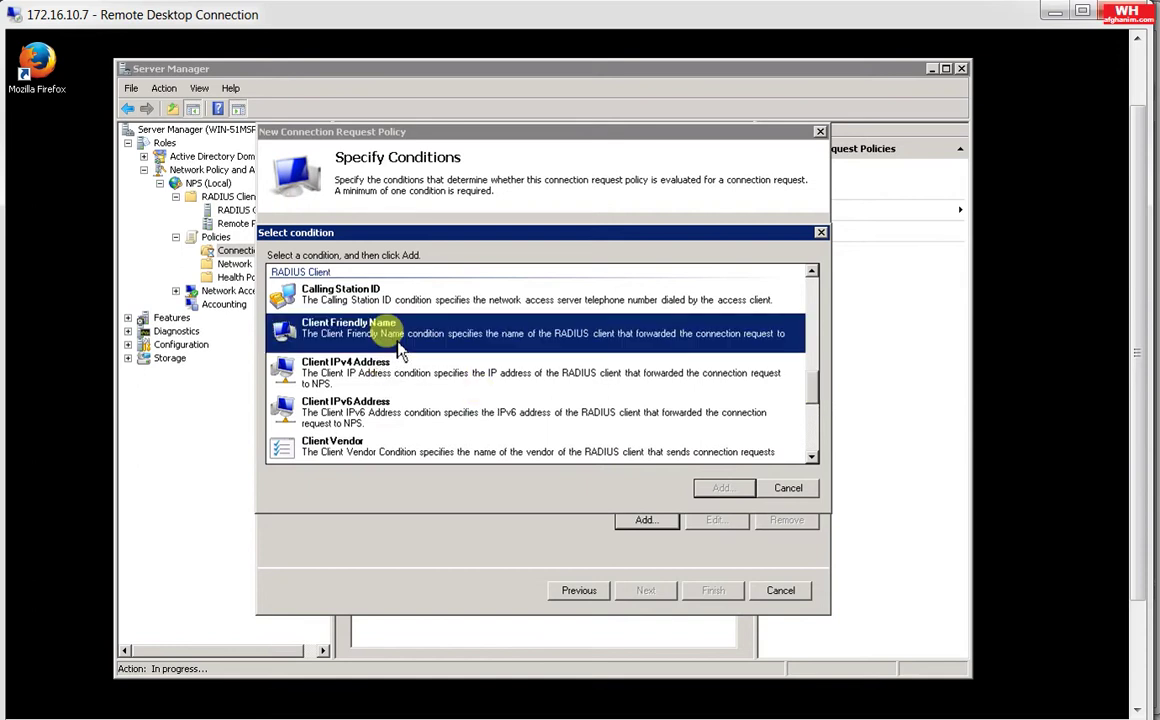
{"action": "double_click", "coordinate": [397, 341]}
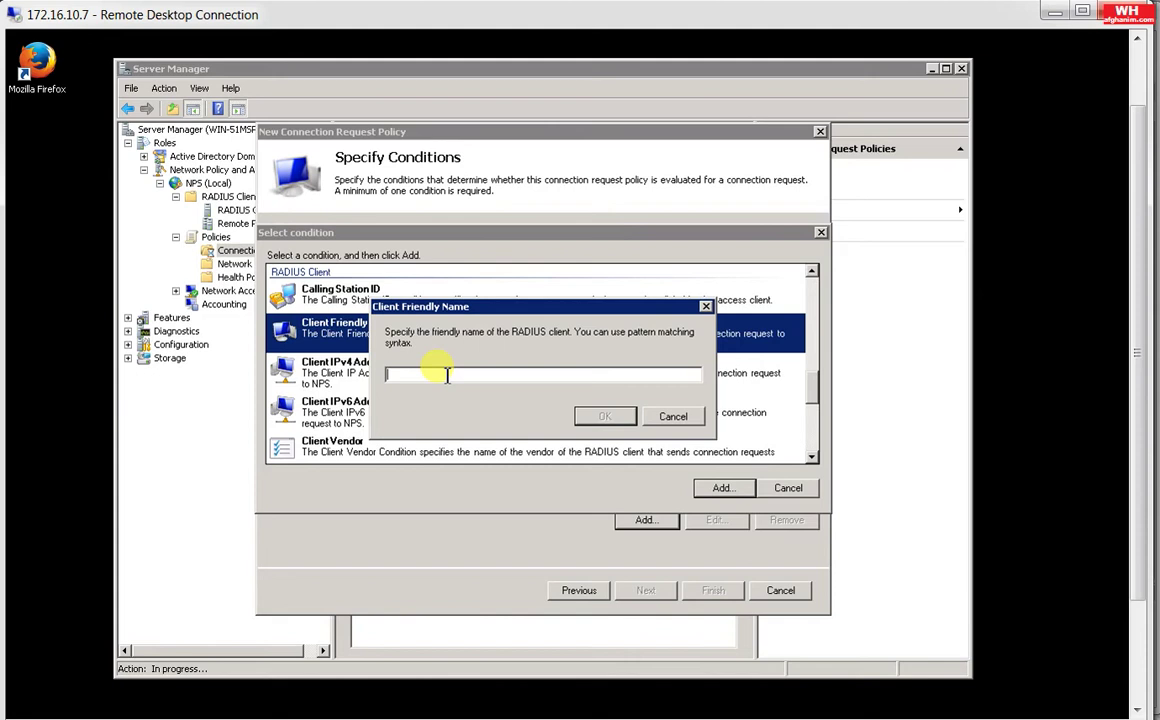
{"action": "type", "text": "ClientASA"}
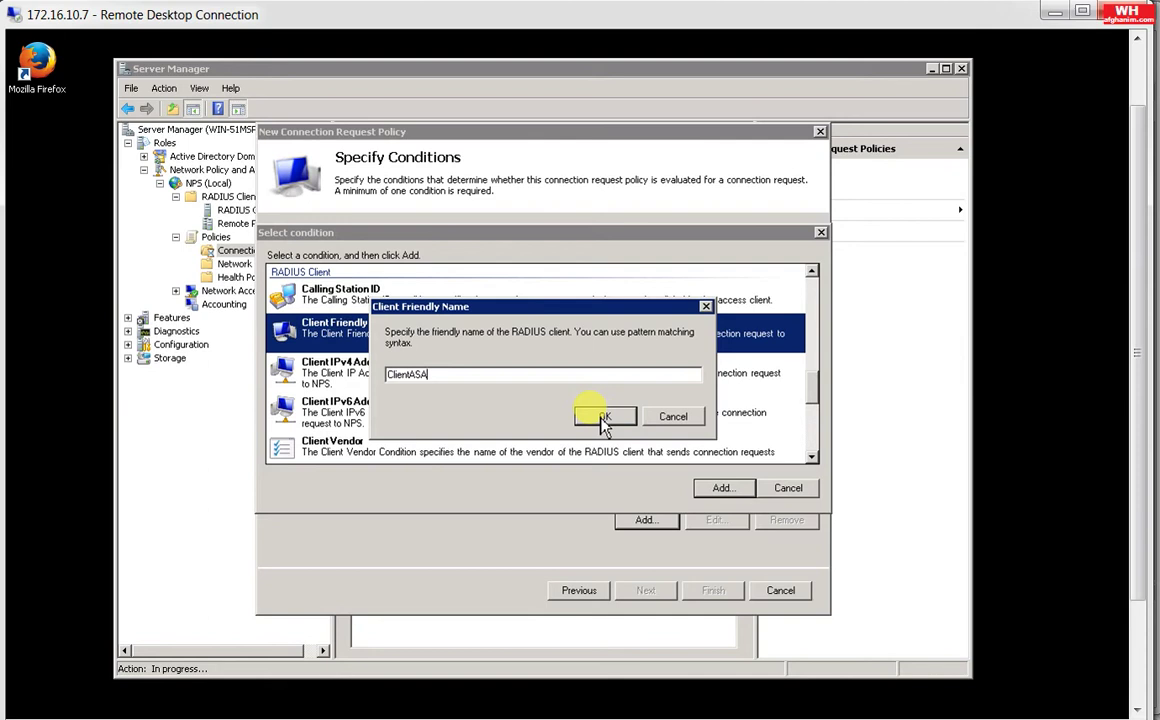
{"action": "left_click", "coordinate": [603, 418]}
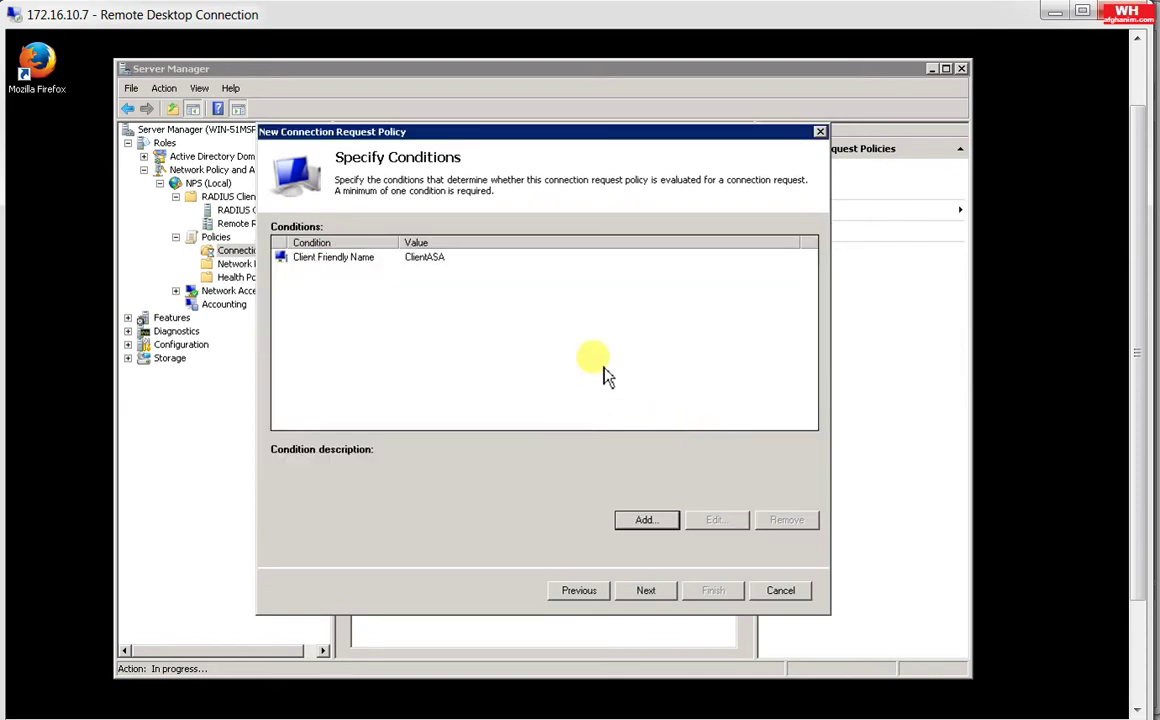
Step: Keep authentication on this server, set the realm attribute to User-Name, and finish the policy
{"action": "left_click", "coordinate": [647, 590]}
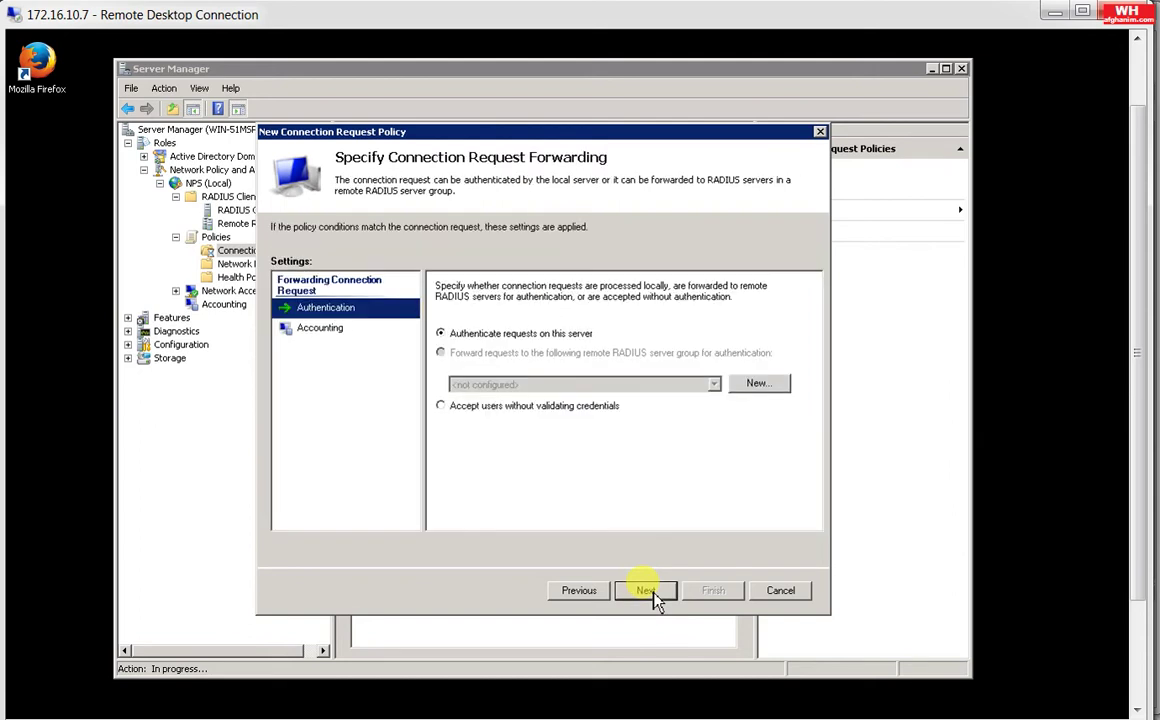
{"action": "left_click", "coordinate": [648, 591]}
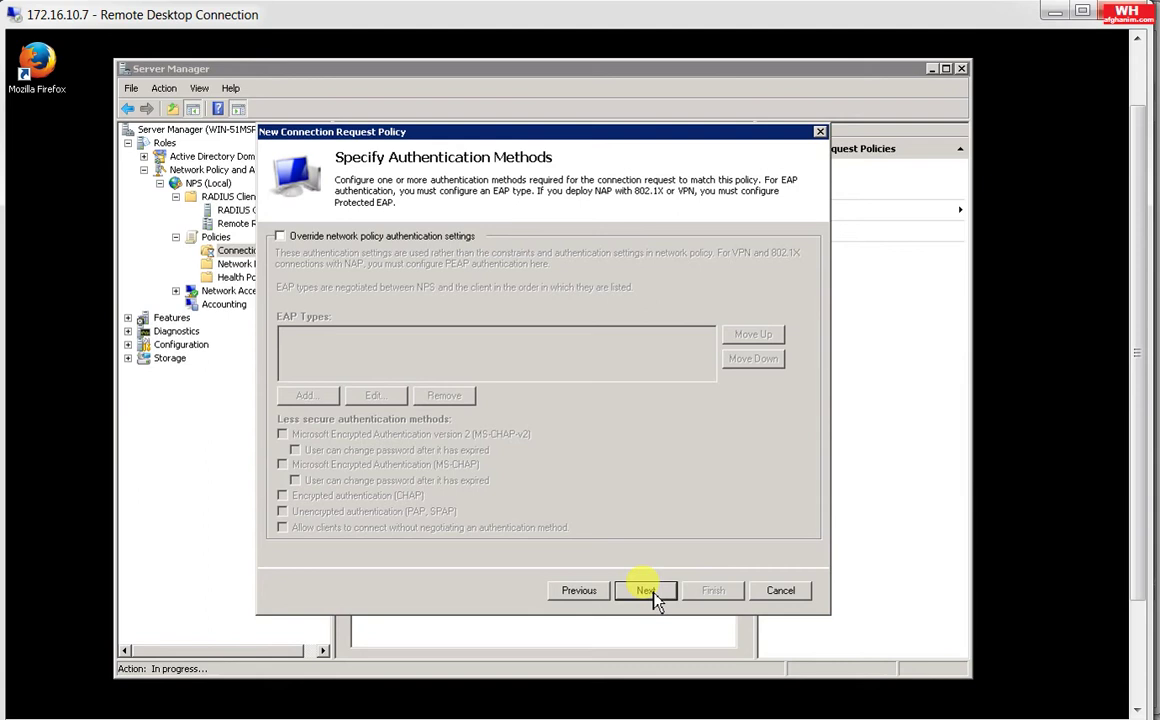
{"action": "left_click", "coordinate": [648, 591]}
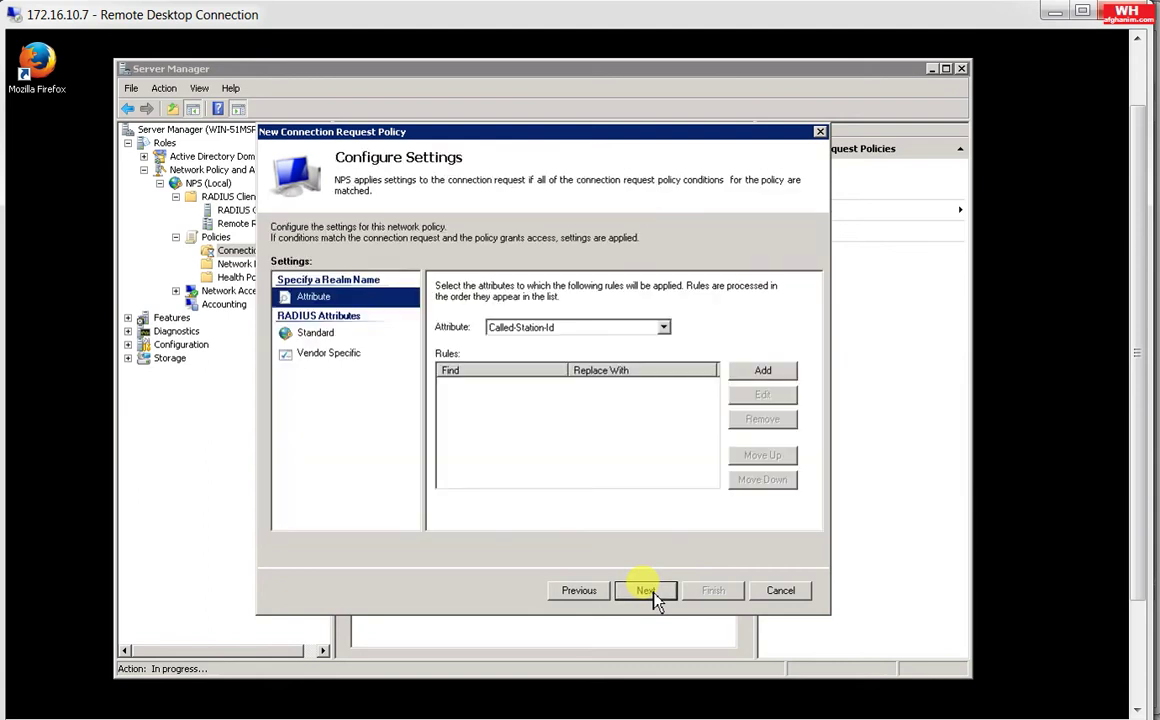
{"action": "left_click", "coordinate": [664, 329]}
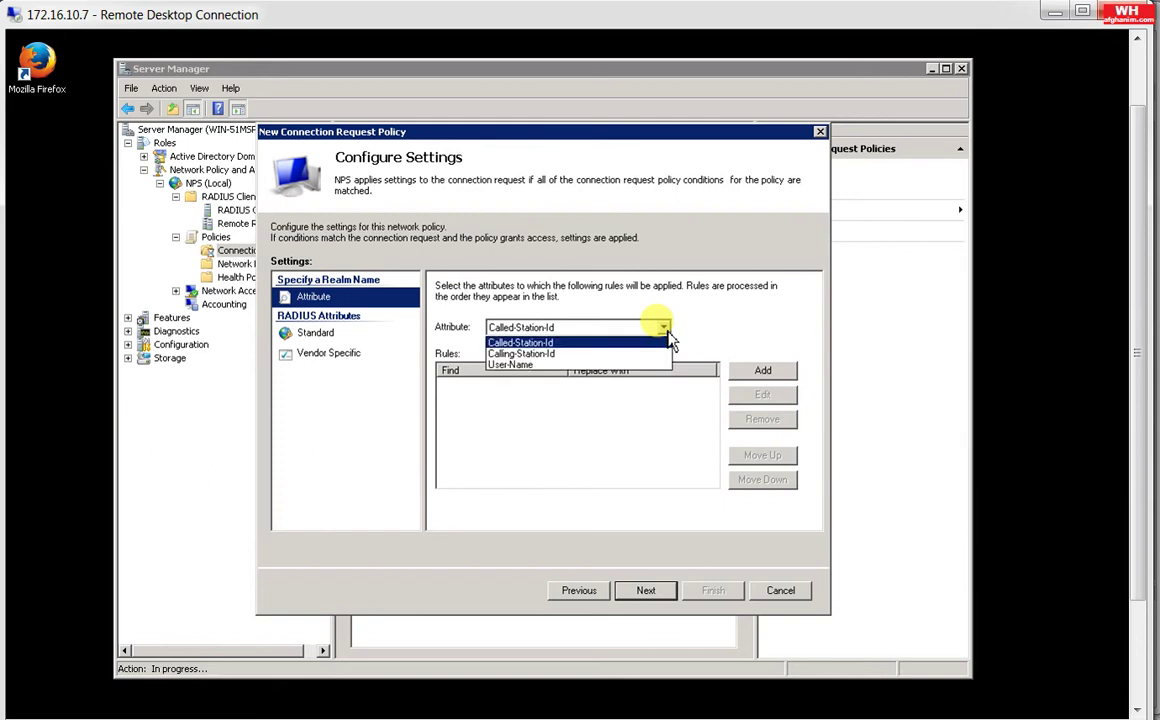
{"action": "left_click", "coordinate": [609, 366]}
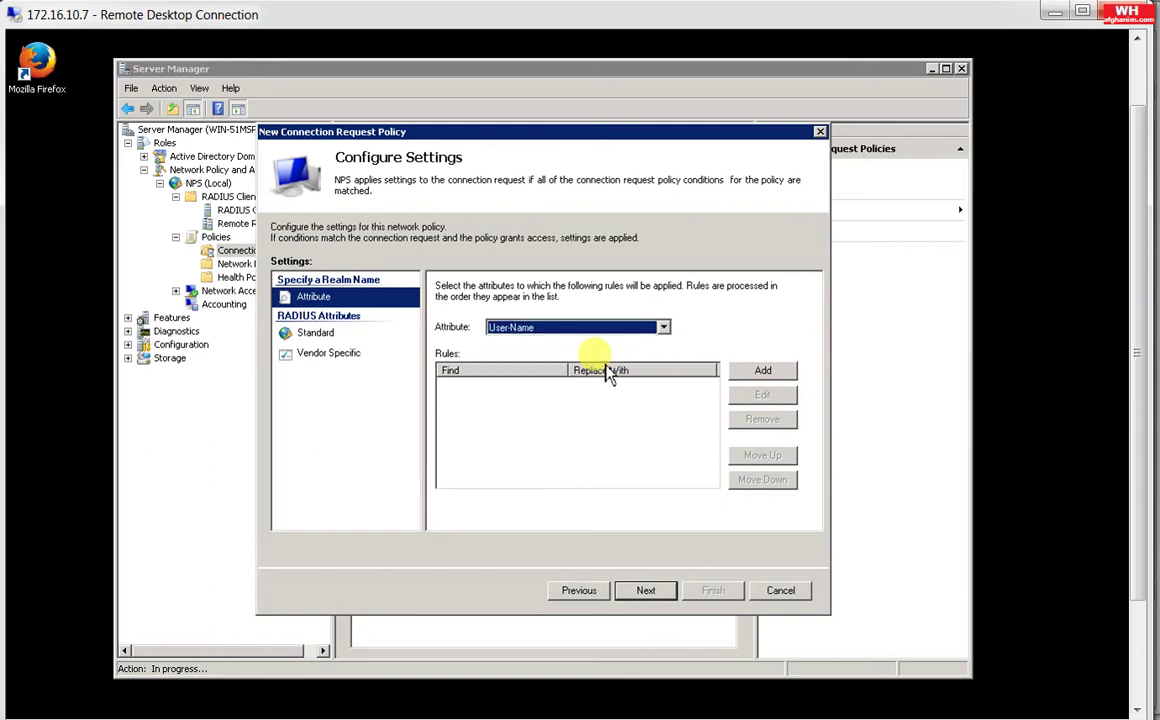
{"action": "left_click", "coordinate": [647, 592]}
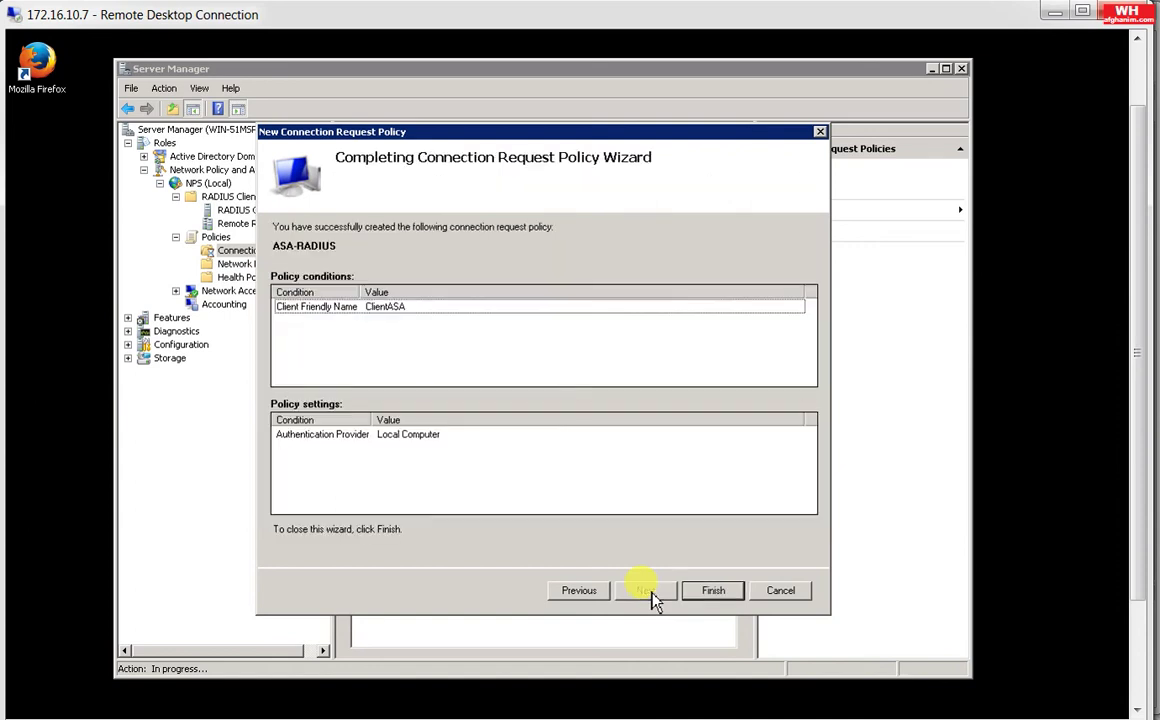
{"action": "left_click", "coordinate": [728, 592]}
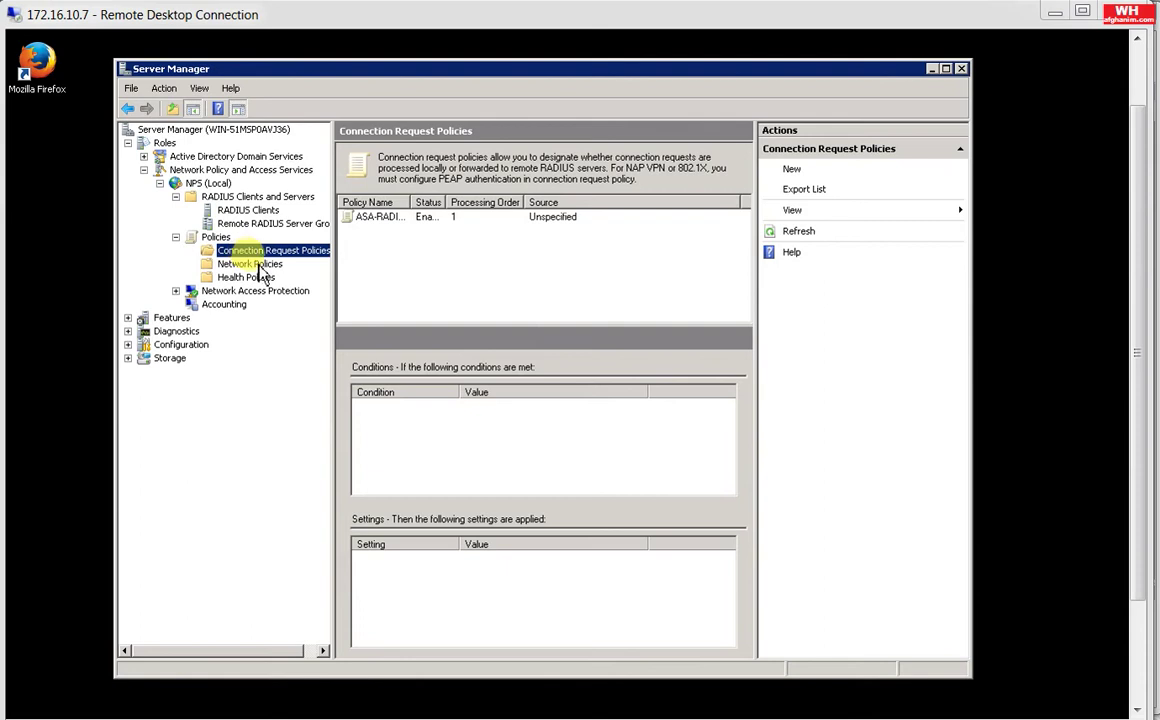
Step: Create a new network policy named ASA-RADIUS and advance to its Specify Conditions step
{"action": "left_click", "coordinate": [262, 267]}
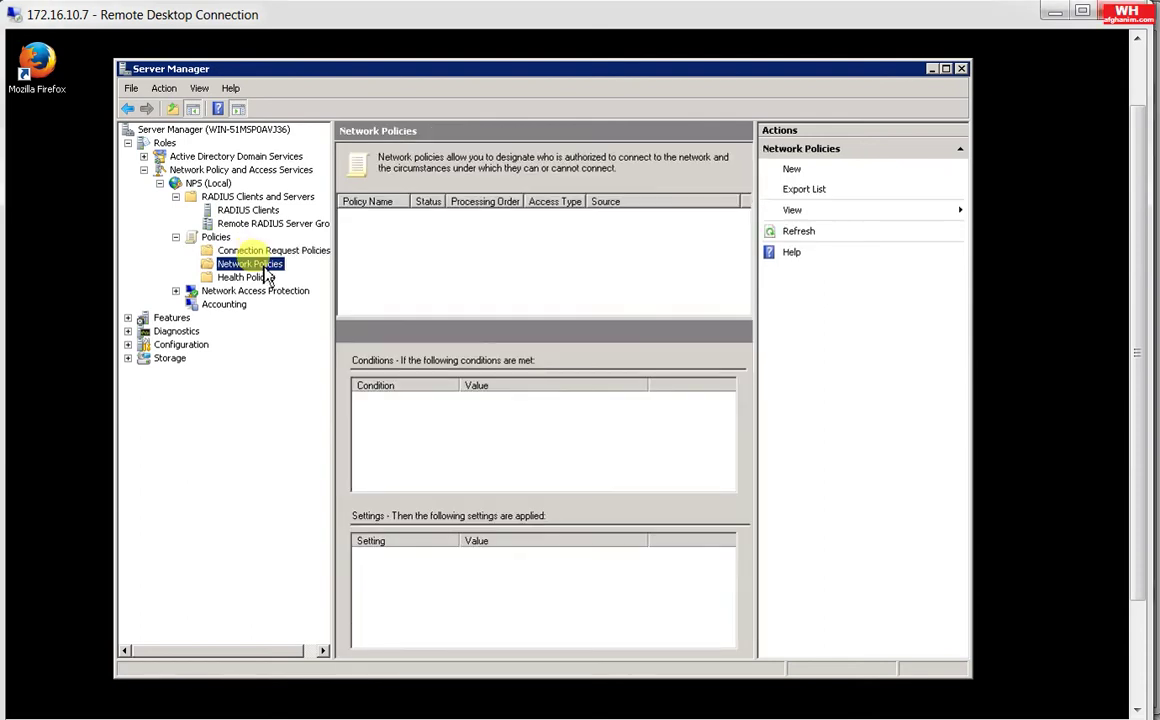
{"action": "right_click", "coordinate": [267, 274]}
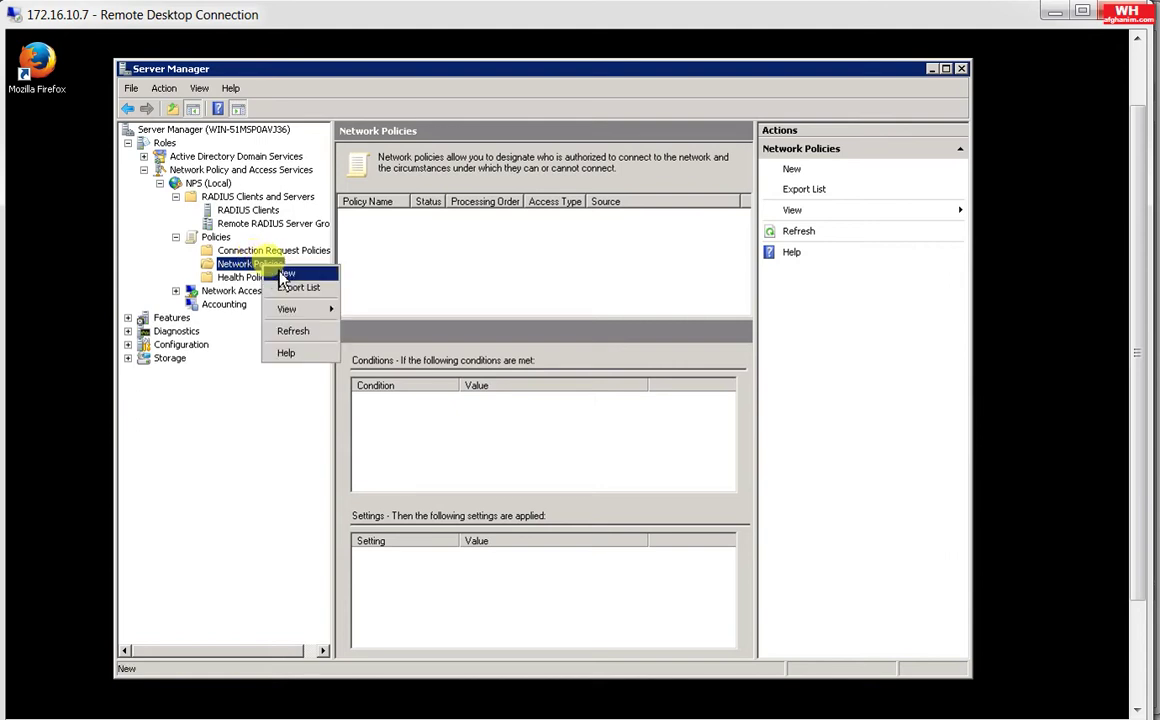
{"action": "left_click", "coordinate": [280, 274]}
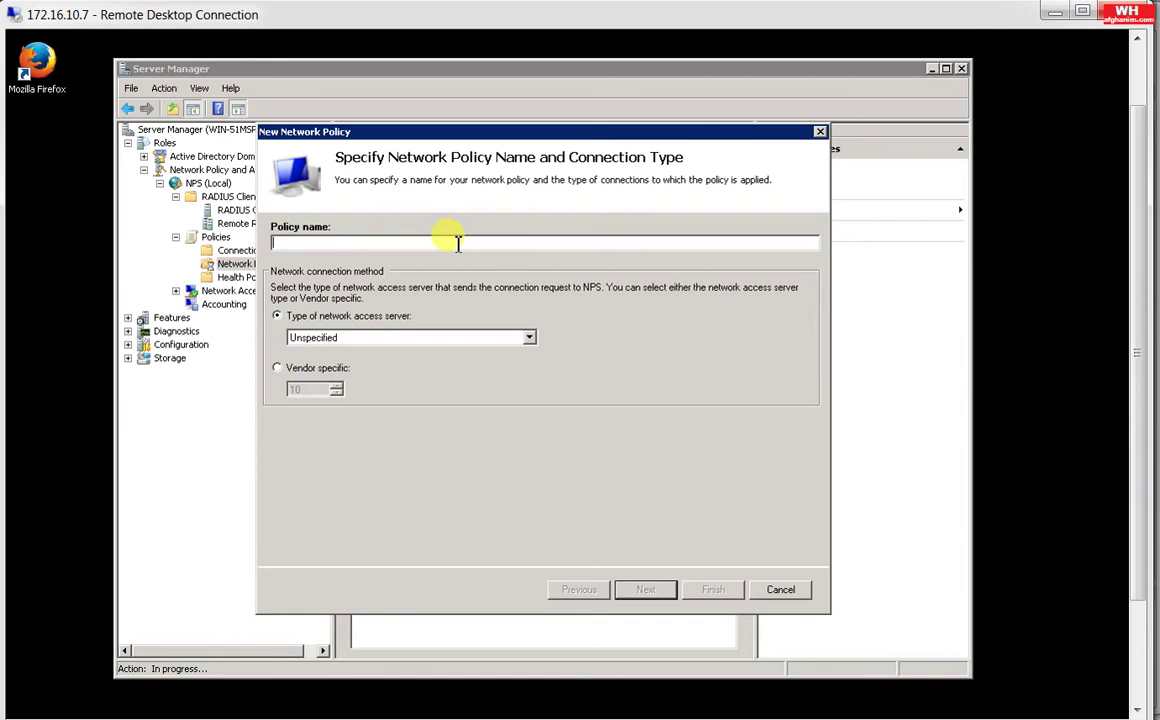
{"action": "type", "text": "ASA-"}
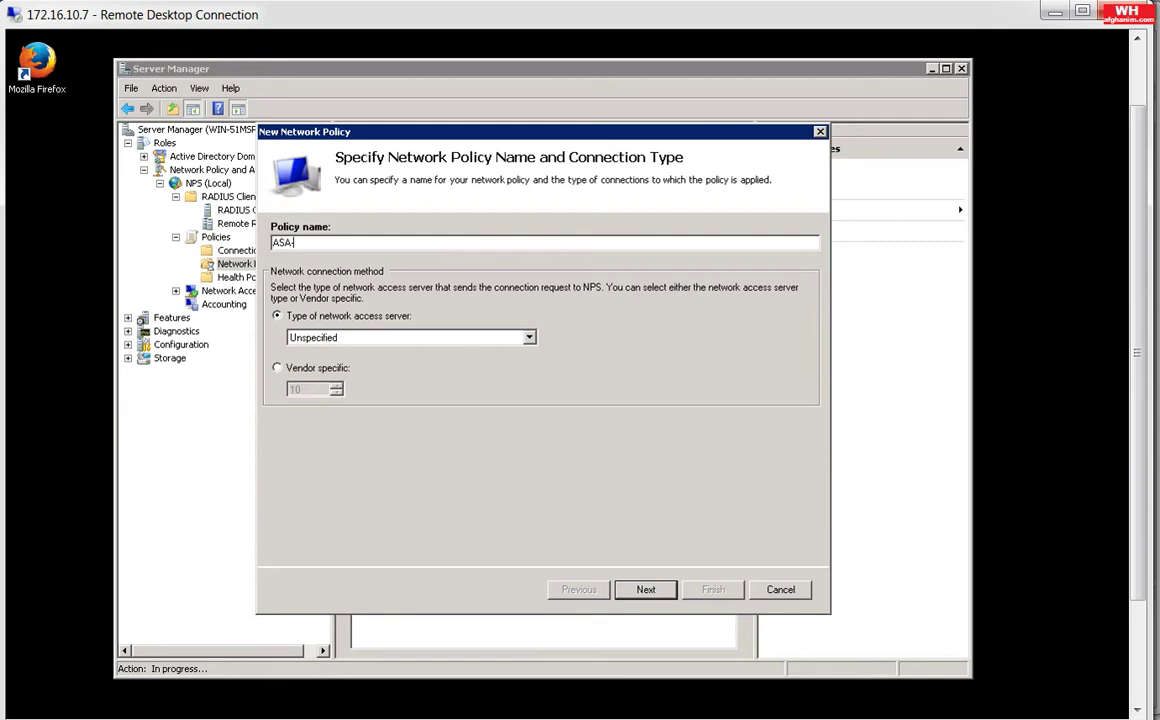
{"action": "type", "text": "RADIUS"}
{"action": "left_click", "coordinate": [648, 589]}
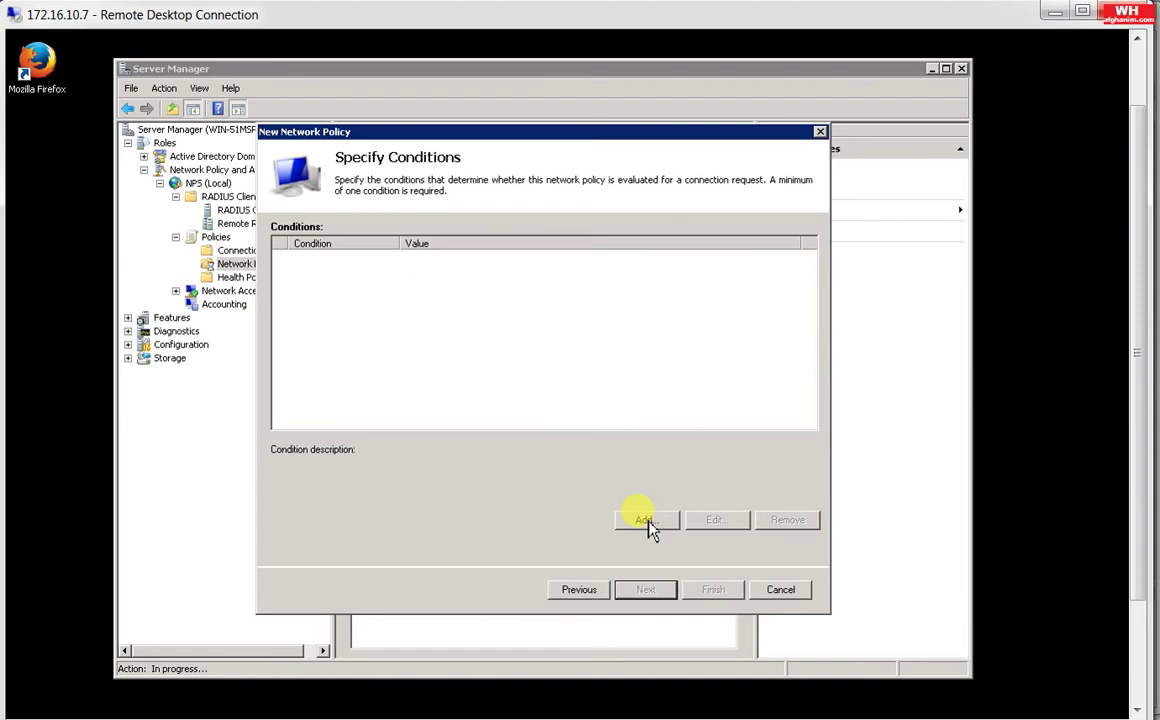
Step: Add a User Groups condition to the new network policy
{"action": "left_click", "coordinate": [647, 521]}
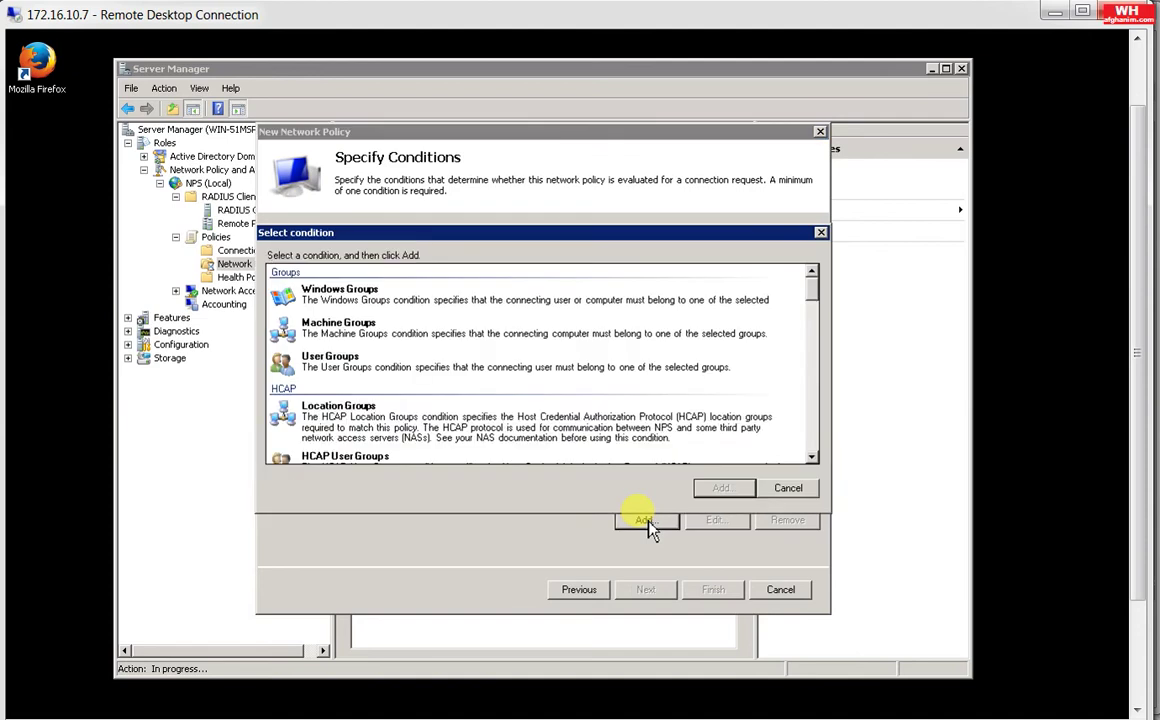
{"action": "left_click", "coordinate": [418, 383]}
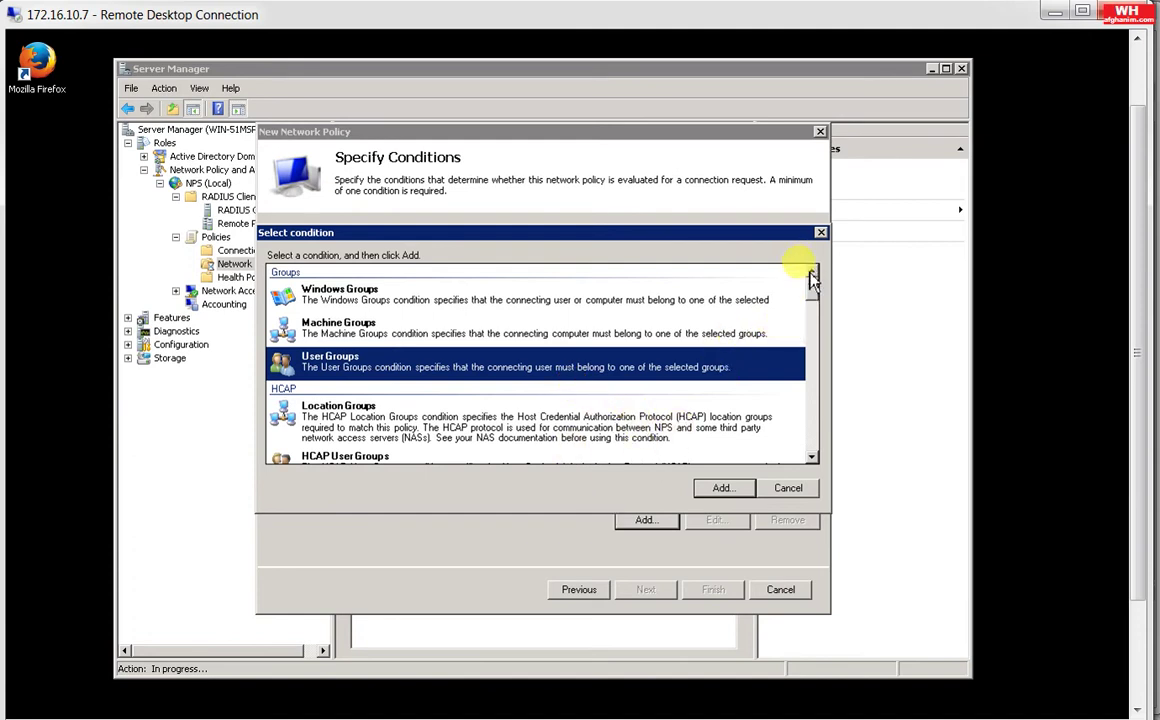
{"action": "left_click_drag", "start_coordinate": [815, 313], "coordinate": [807, 270]}
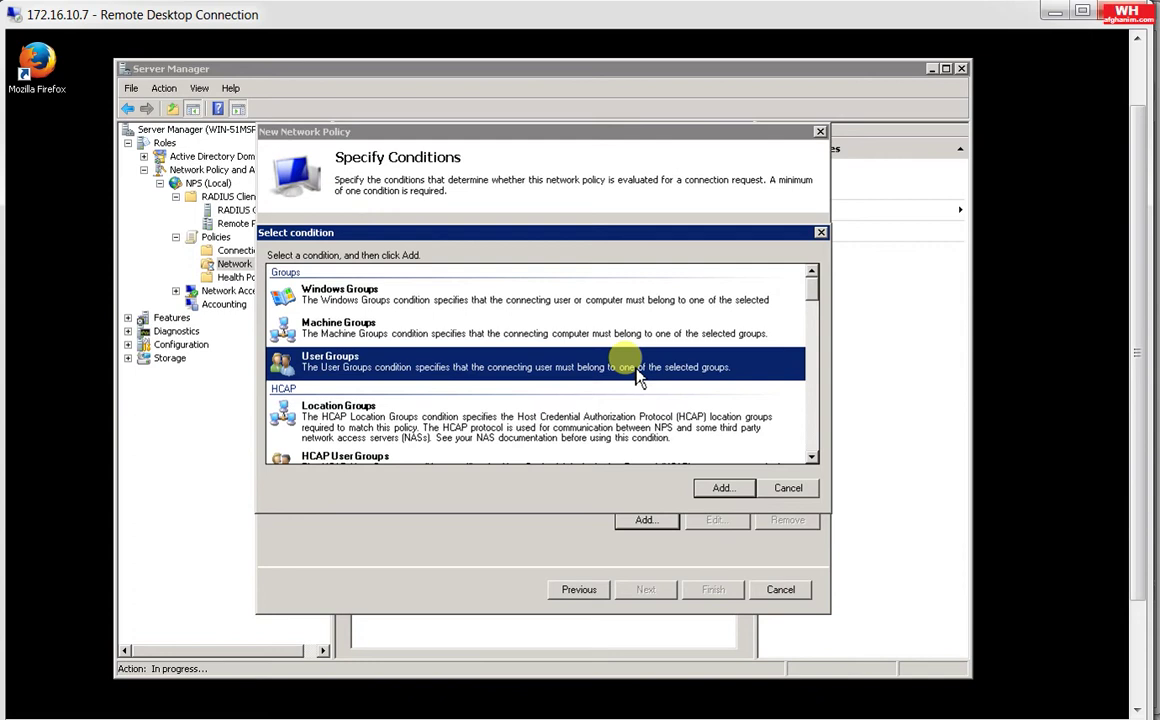
{"action": "left_click", "coordinate": [720, 489]}
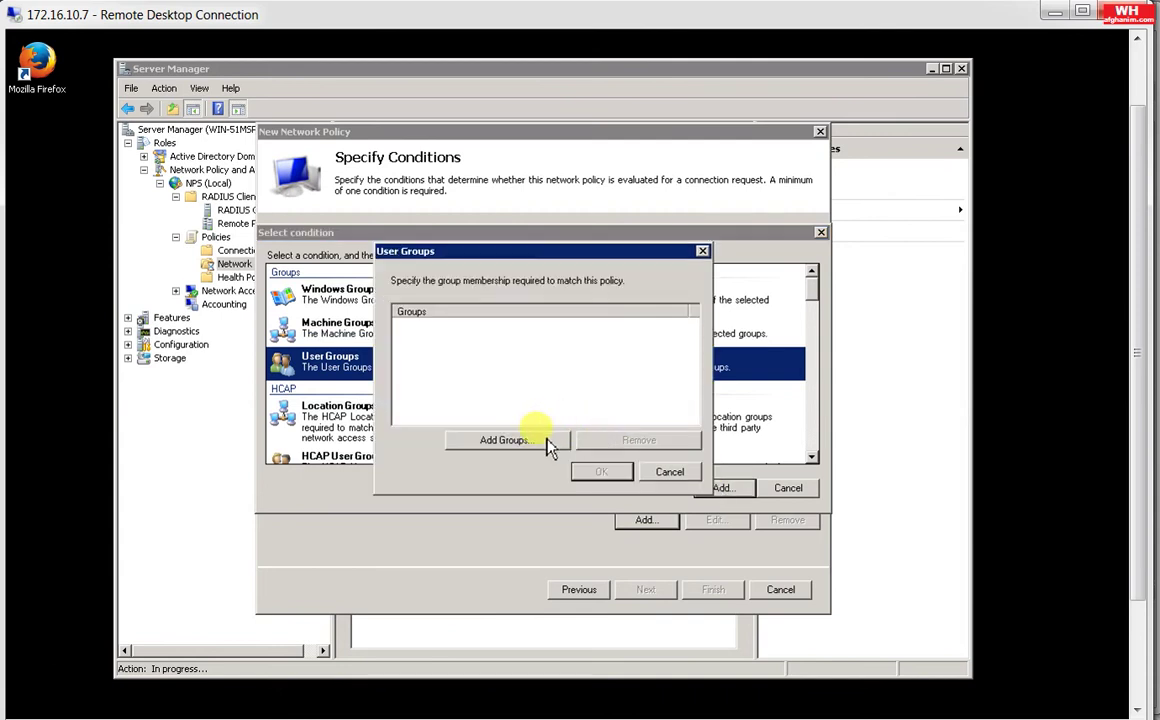
Step: Add PAKHTANO\Domain Users and PAKHTANO\Domain Admins as the condition's groups
{"action": "left_click", "coordinate": [549, 443]}
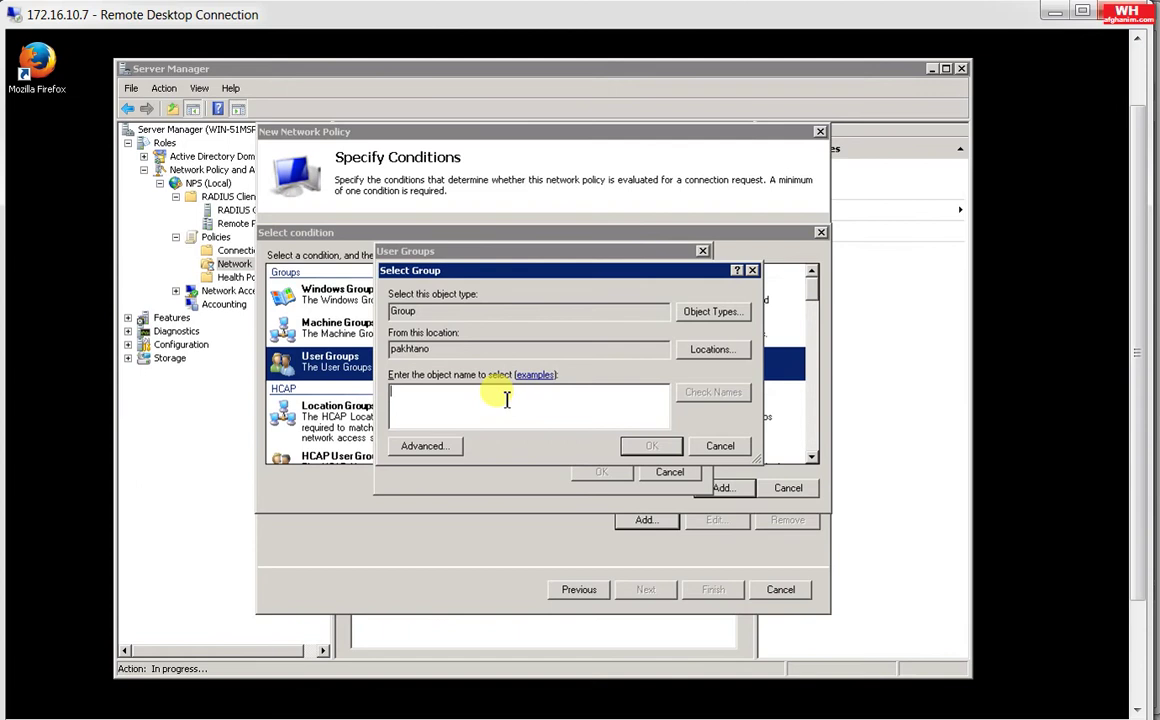
{"action": "type", "text": "domain"}
{"action": "key", "text": "BackSpace"}
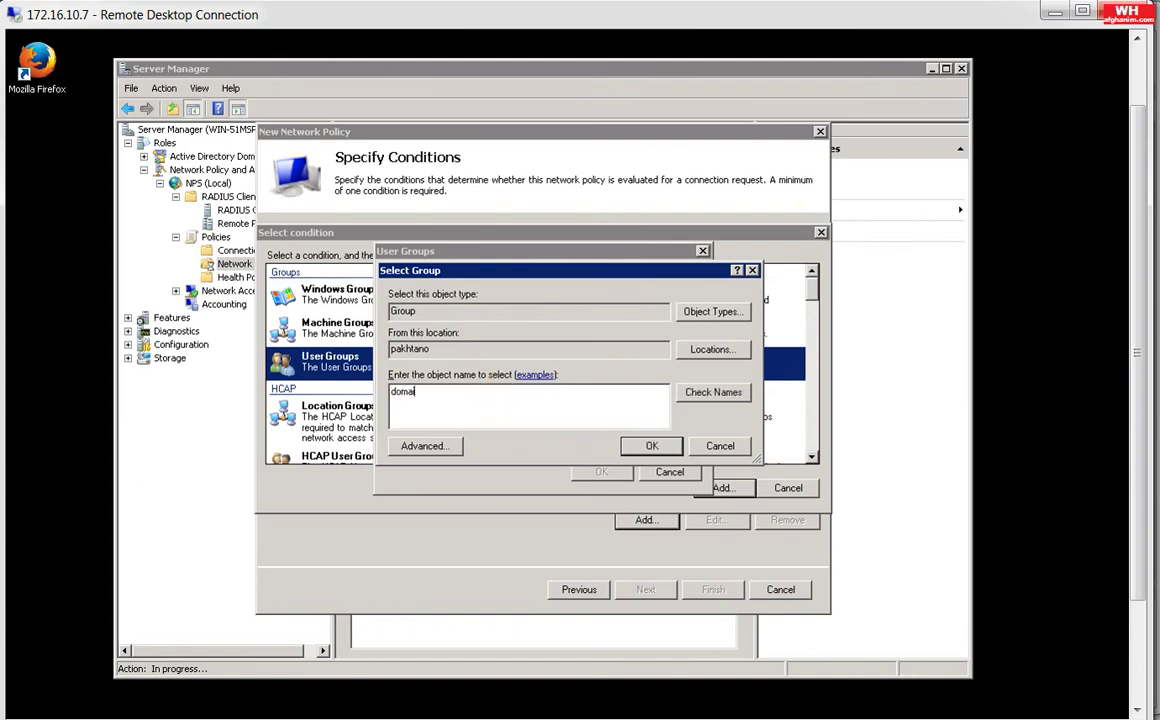
{"action": "type", "text": "n"}
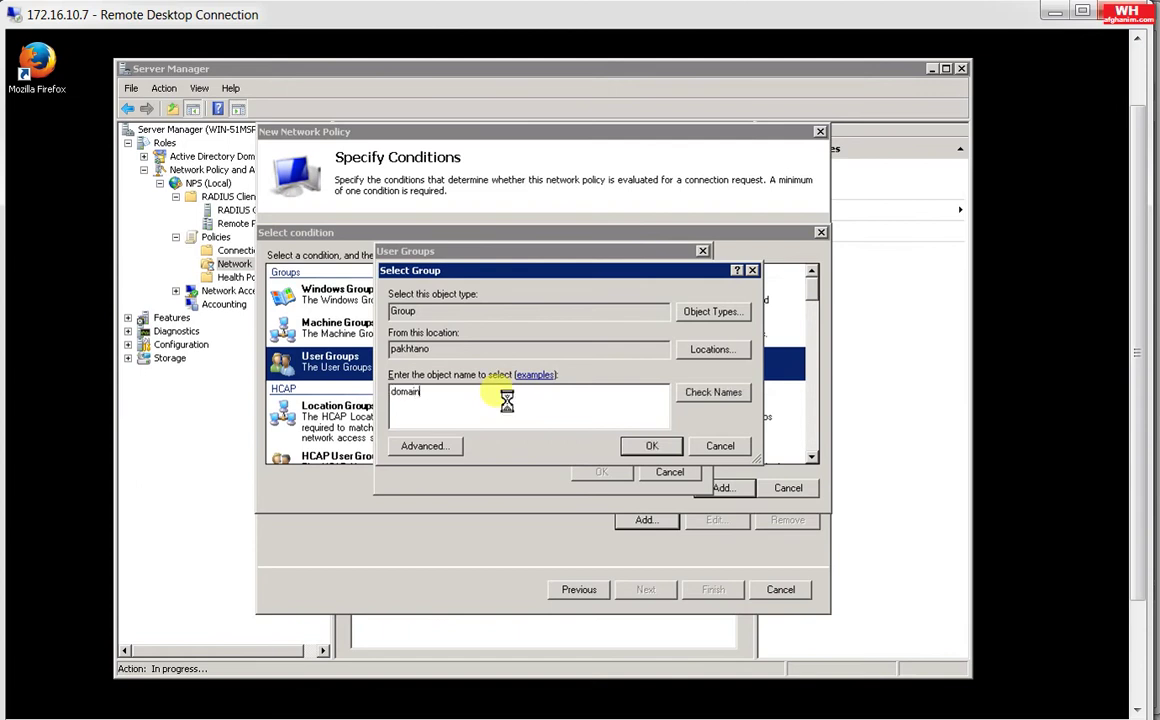
{"action": "key", "text": "Return"}
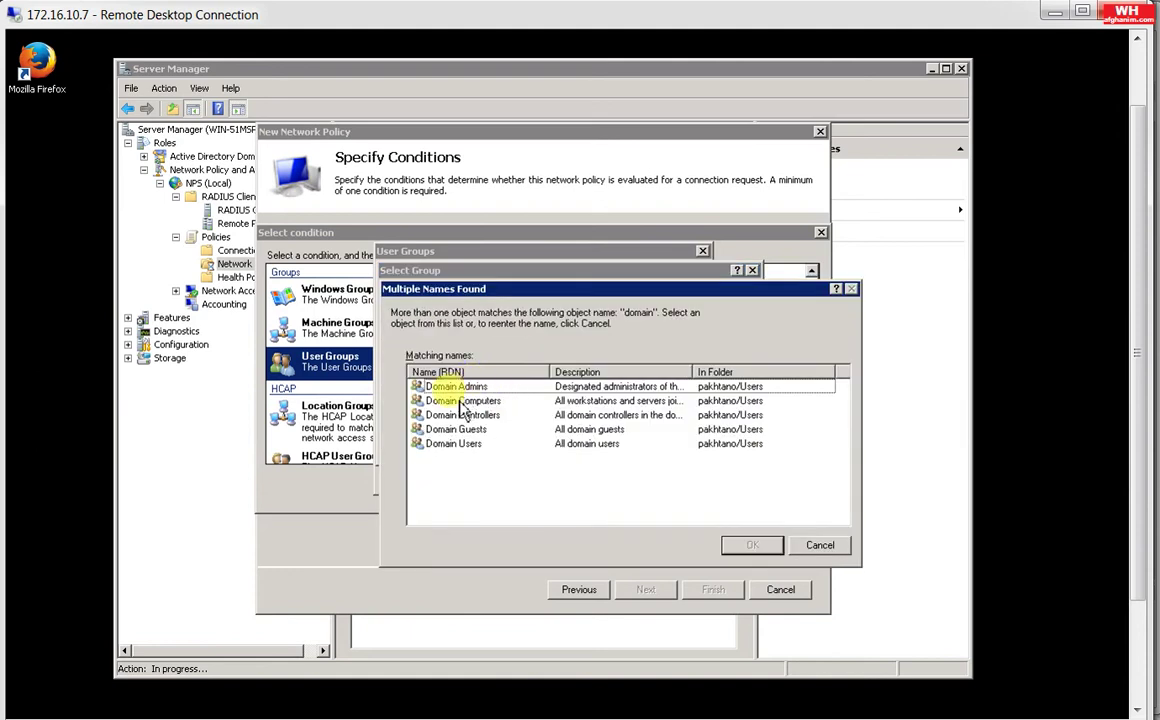
{"action": "double_click", "coordinate": [458, 444]}
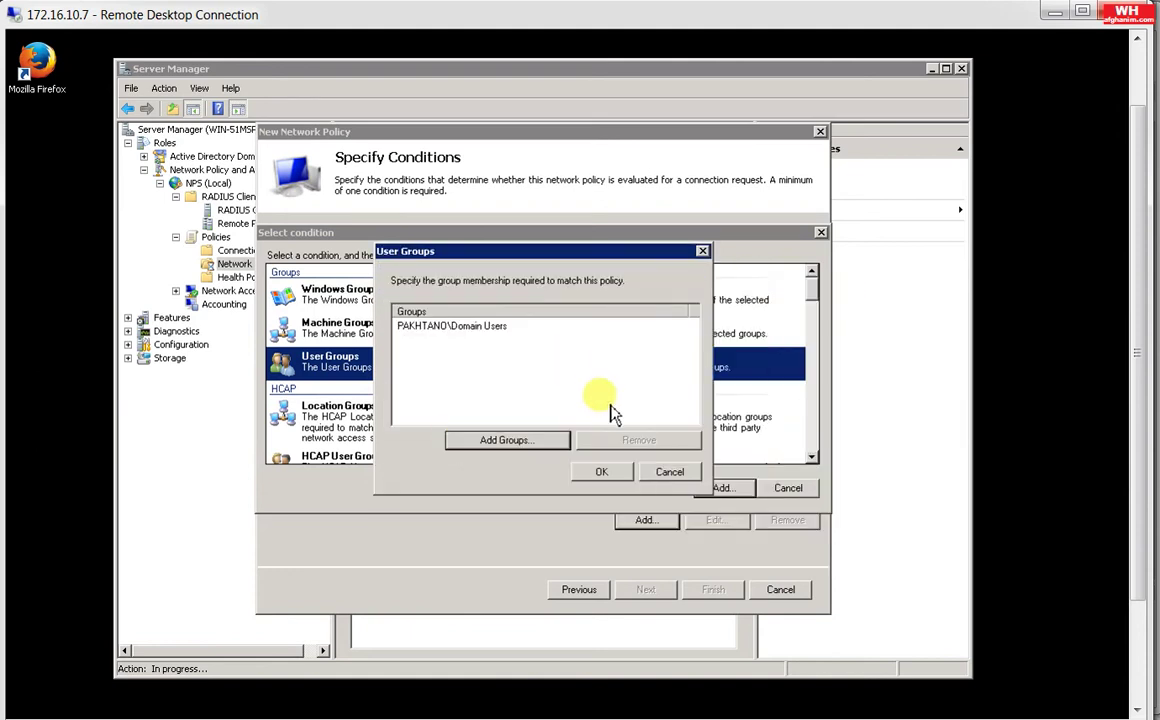
{"action": "left_click", "coordinate": [512, 441]}
{"action": "type", "text": "doma"}
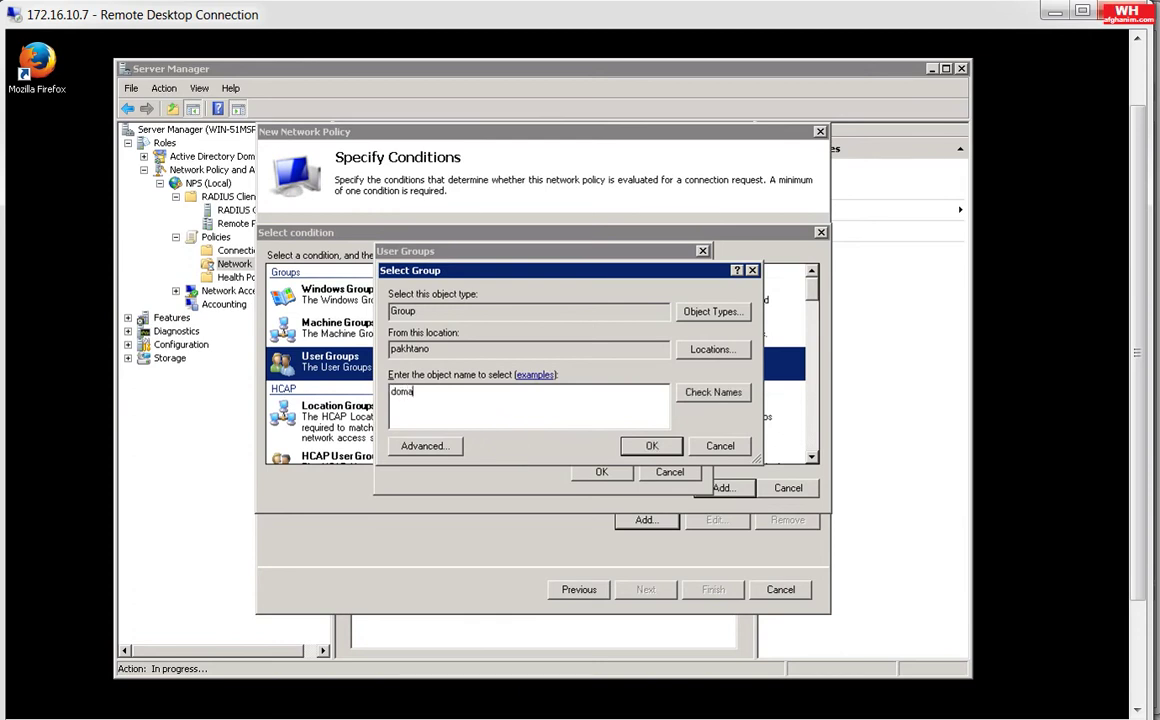
{"action": "type", "text": "in admins"}
{"action": "key", "text": "Return"}
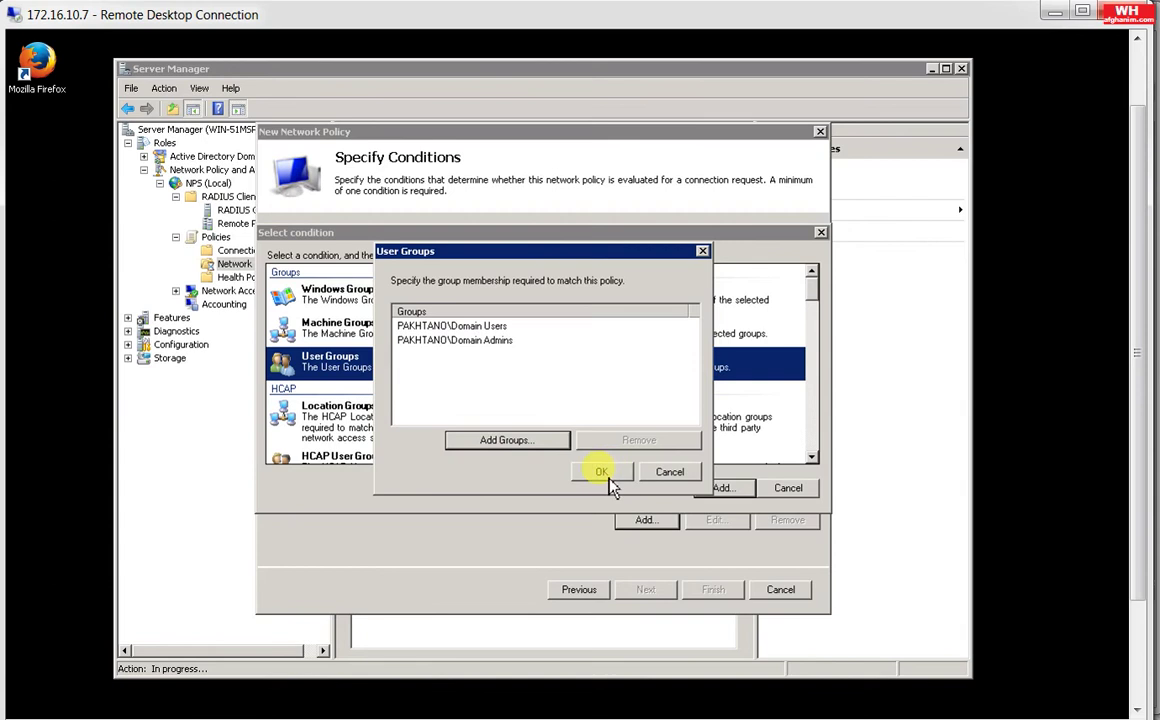
{"action": "left_click", "coordinate": [607, 477]}
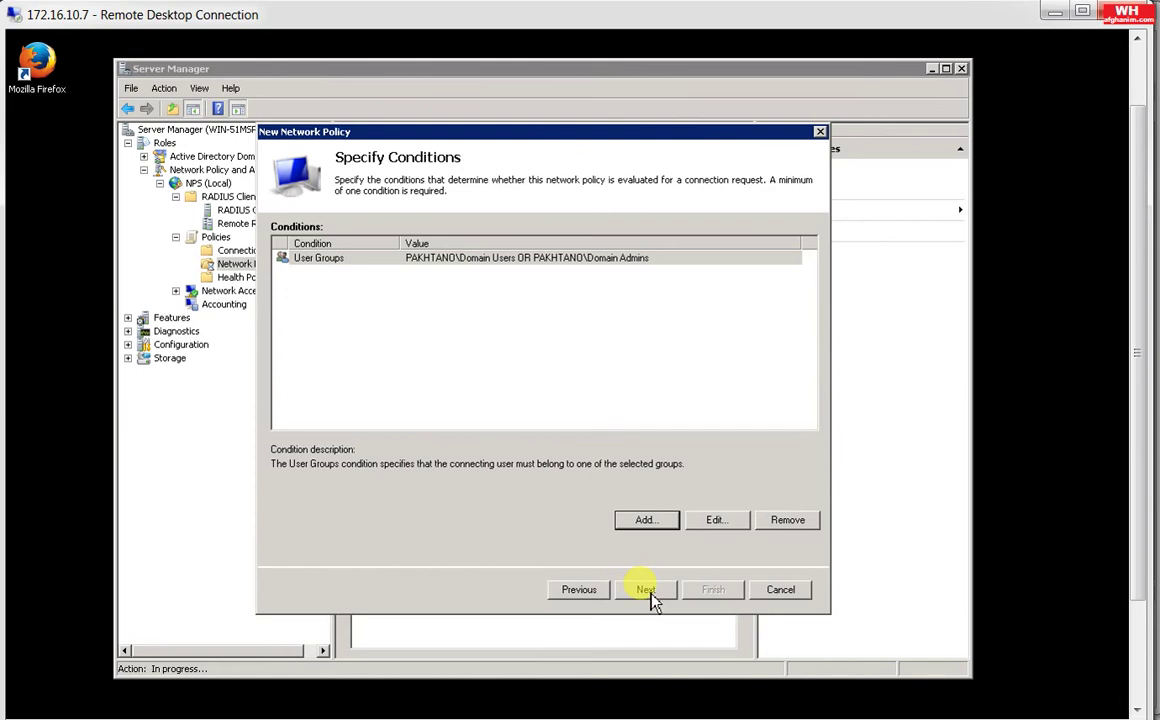
Step: Keep access granted, accept default authentication methods and constraints, and finish the ASA-RADIUS policy
{"action": "left_click", "coordinate": [650, 591]}
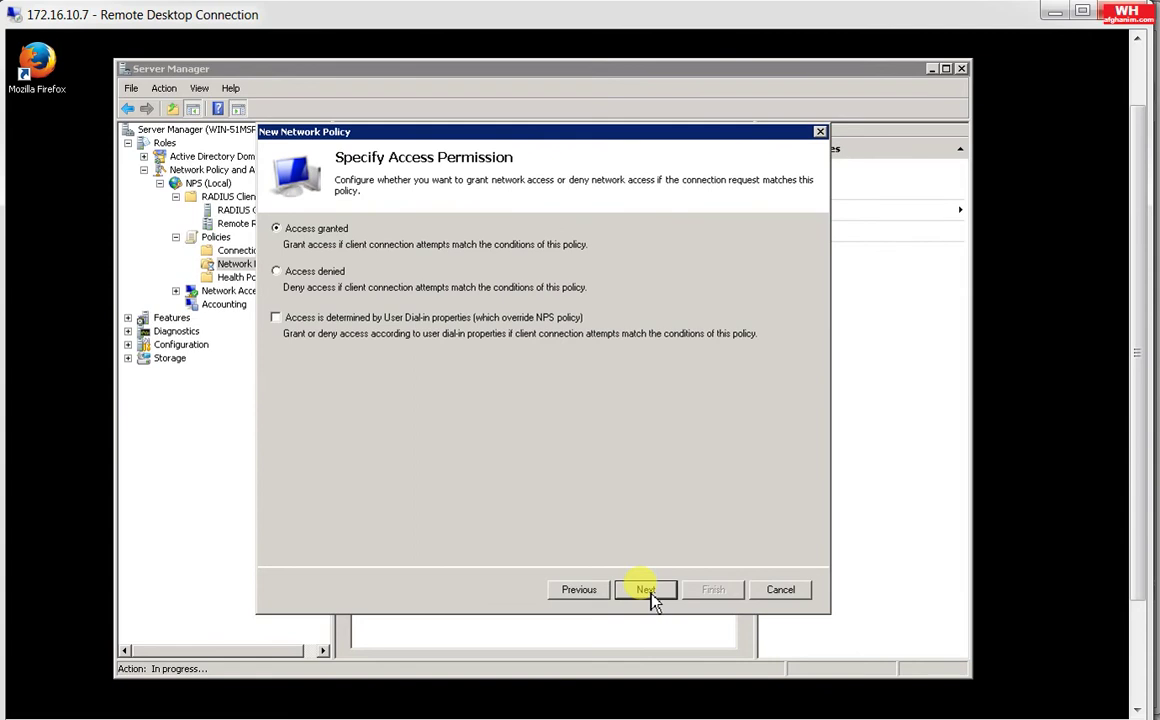
{"action": "left_click", "coordinate": [650, 591]}
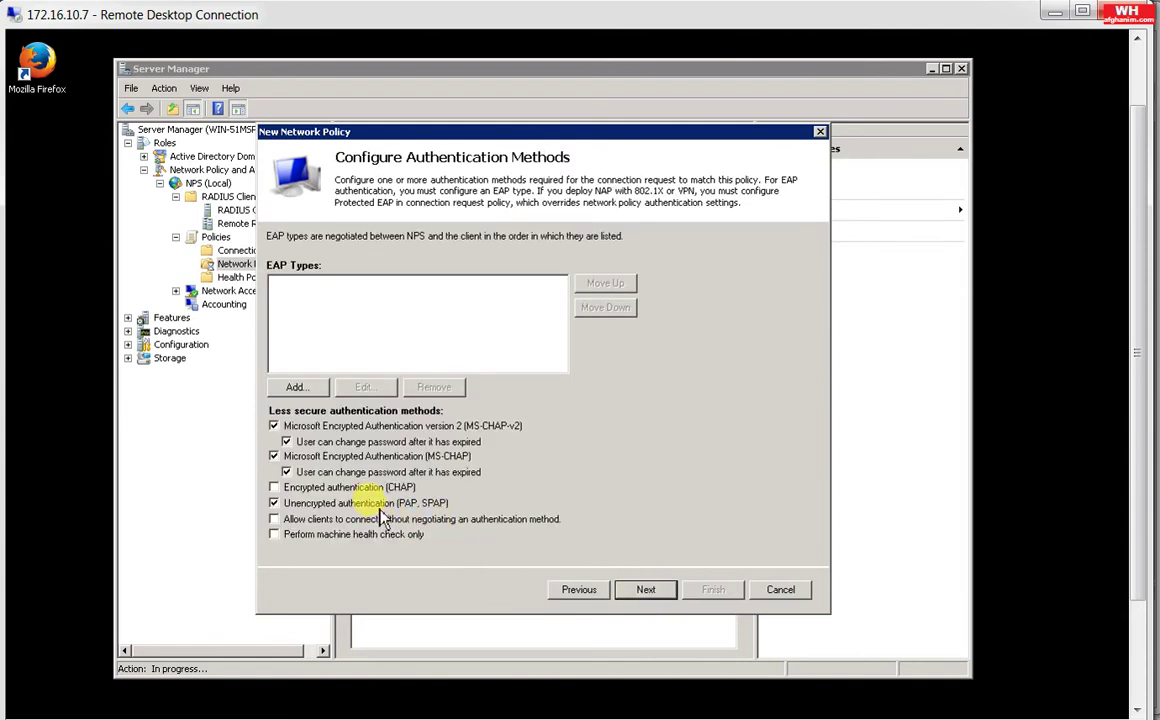
{"action": "left_click", "coordinate": [648, 590]}
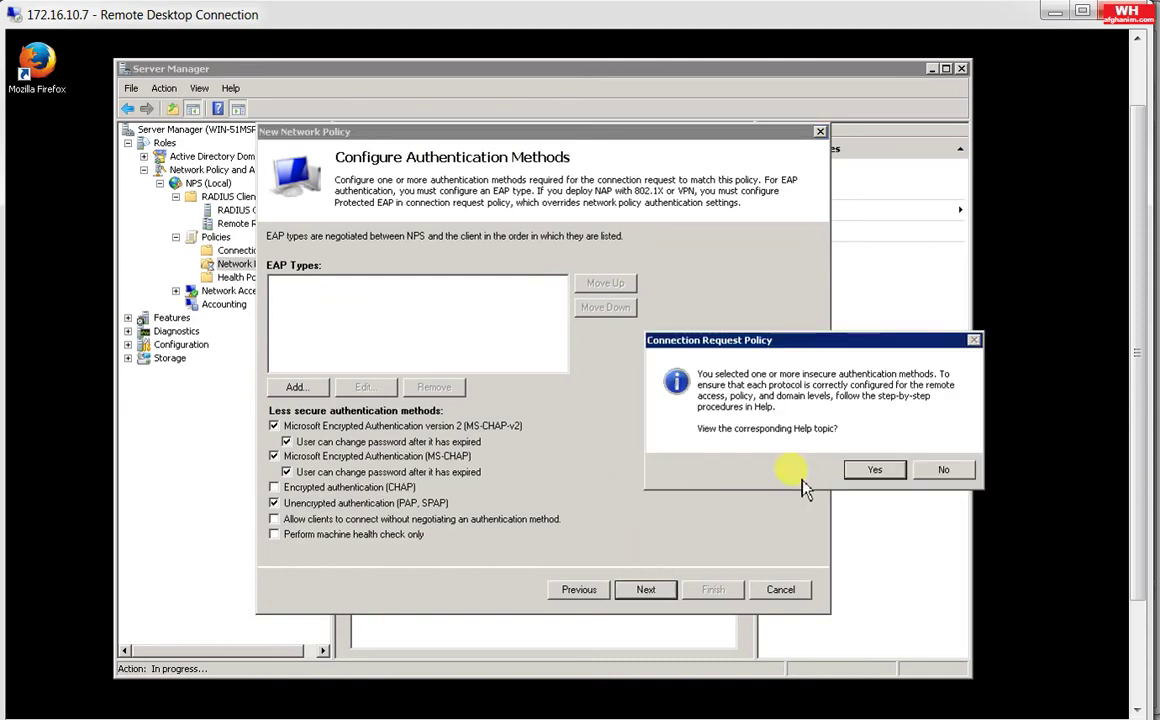
{"action": "left_click", "coordinate": [943, 470]}
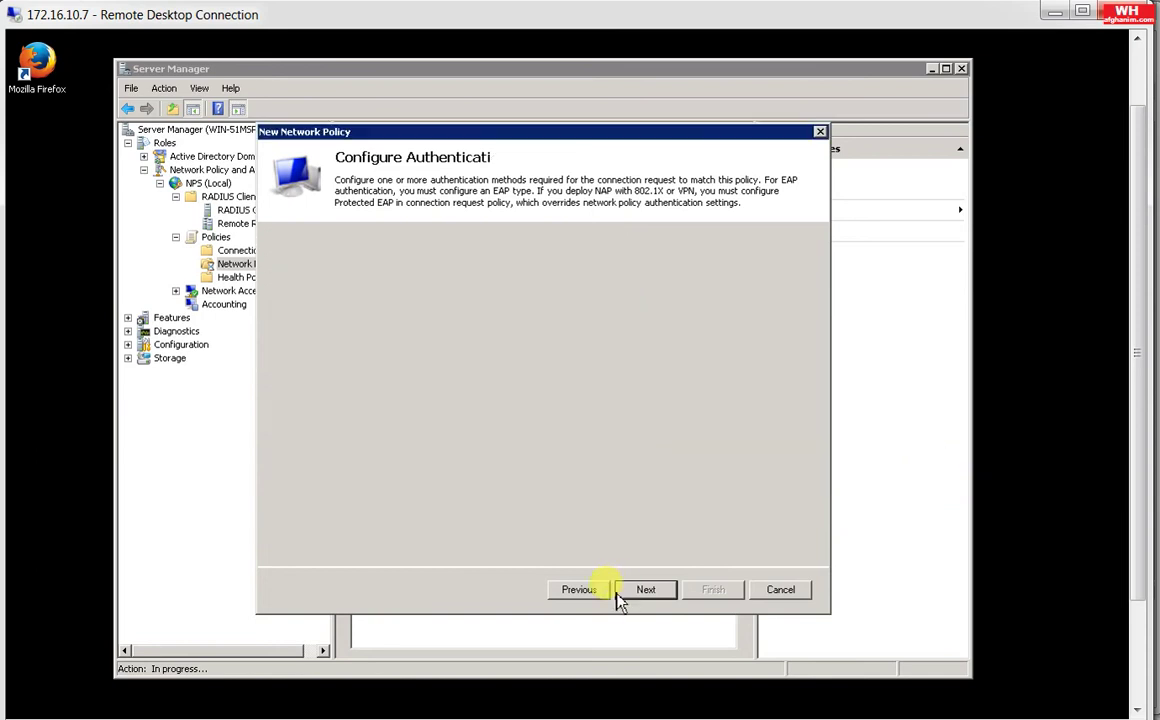
{"action": "left_click", "coordinate": [642, 591]}
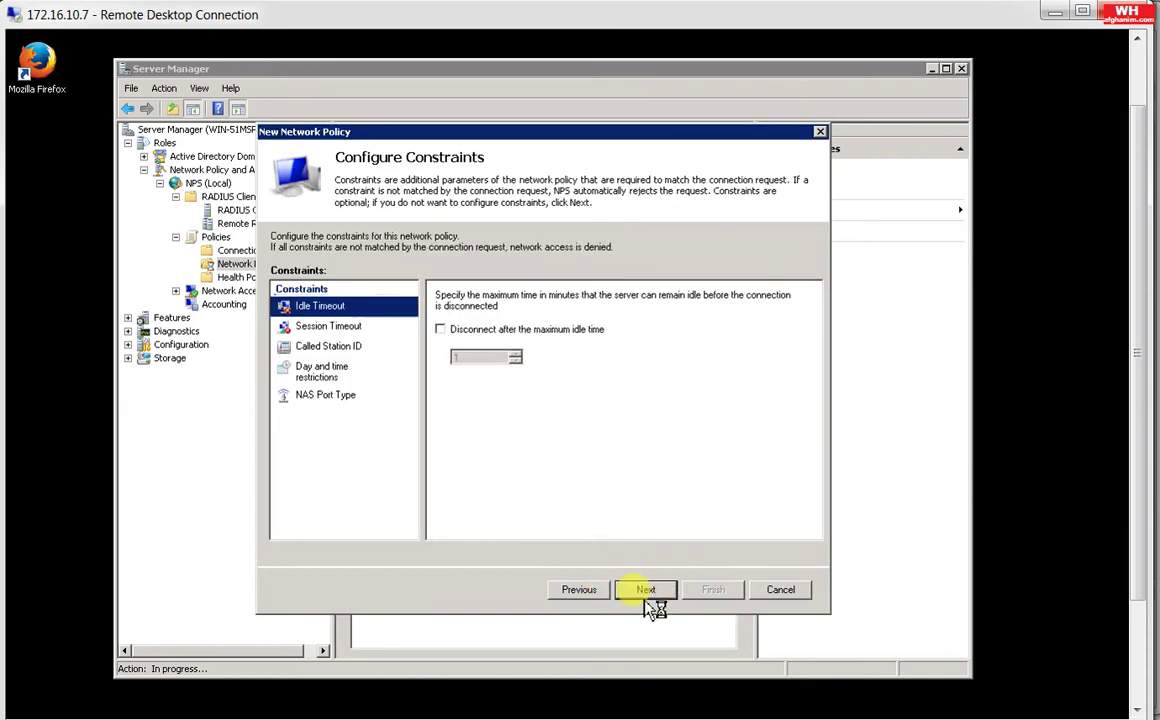
{"action": "left_click", "coordinate": [646, 590]}
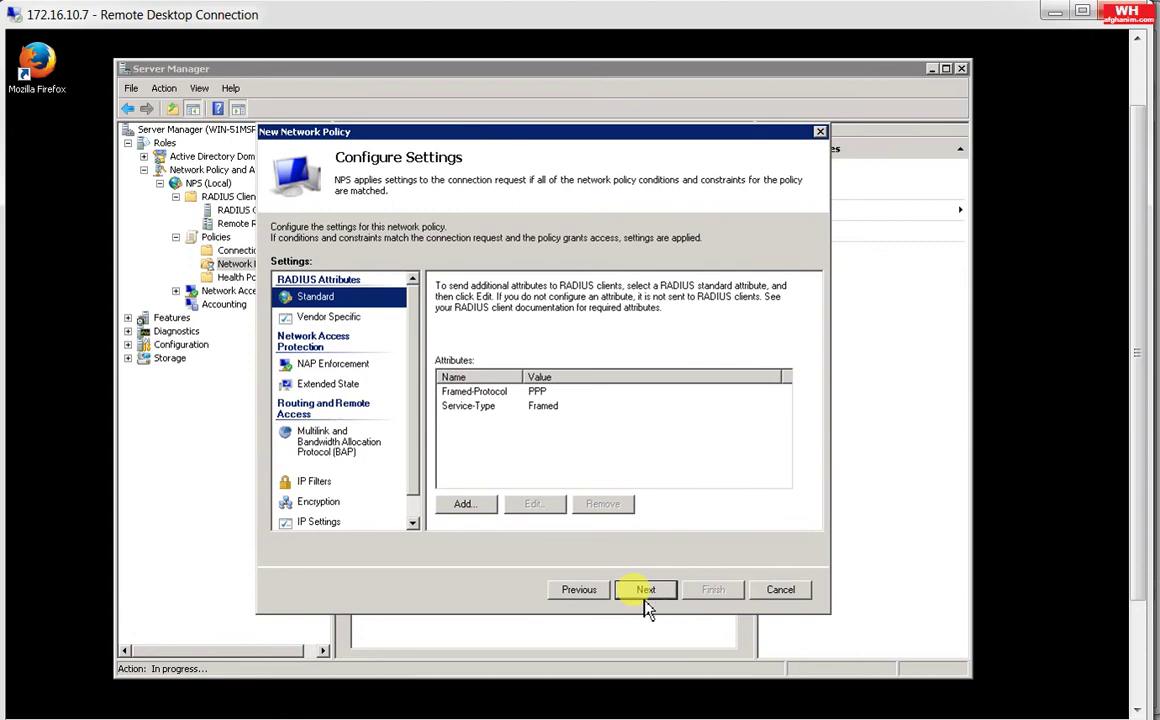
{"action": "left_click", "coordinate": [650, 592]}
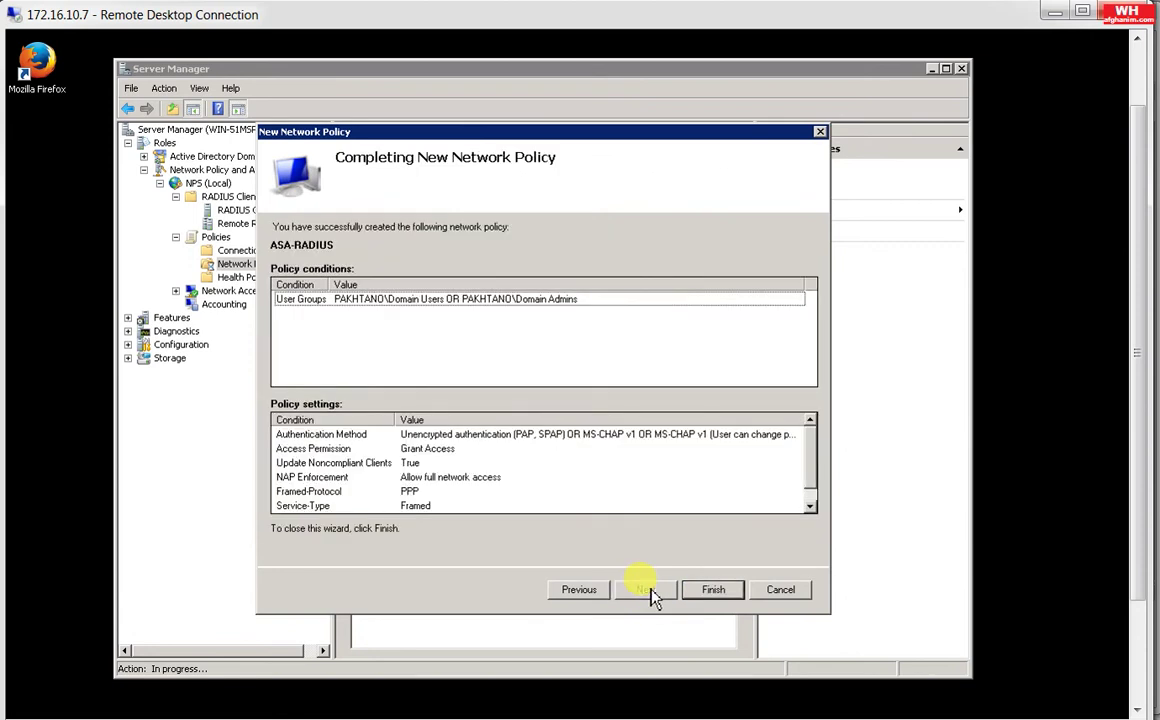
{"action": "left_click", "coordinate": [712, 590]}
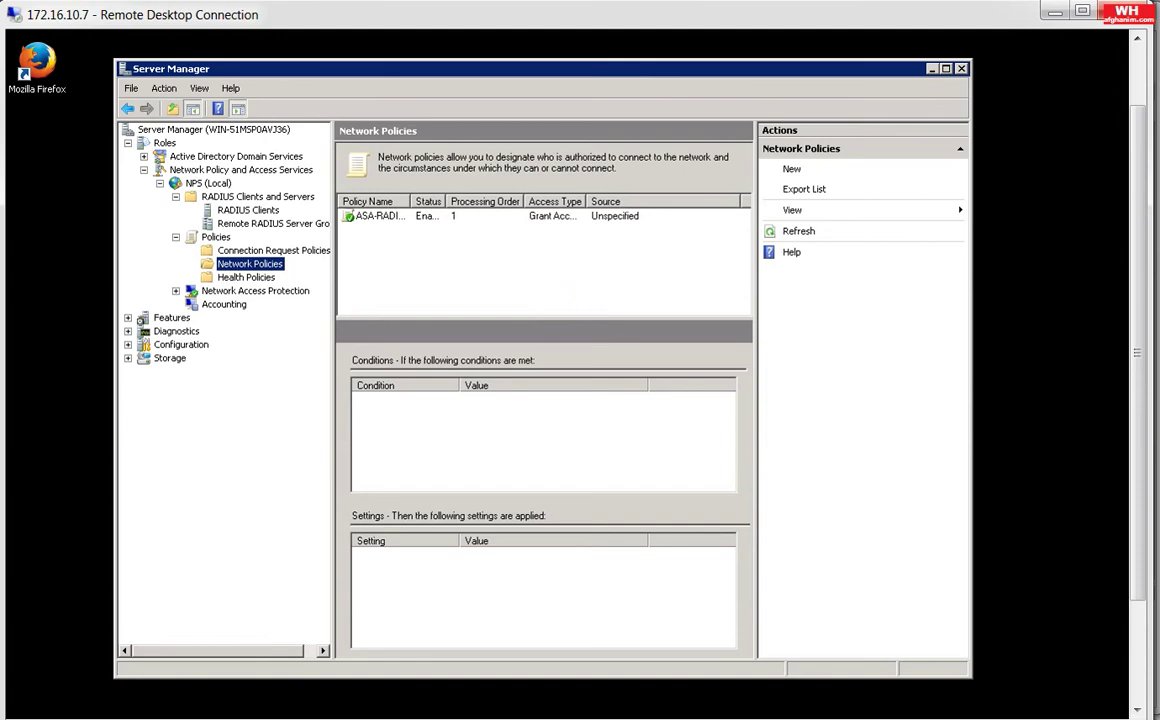
Step: Under Device Management > Users/AAA > AAA Server Groups, add a group named RADIUS
{"action": "key", "text": "alt+Tab"}
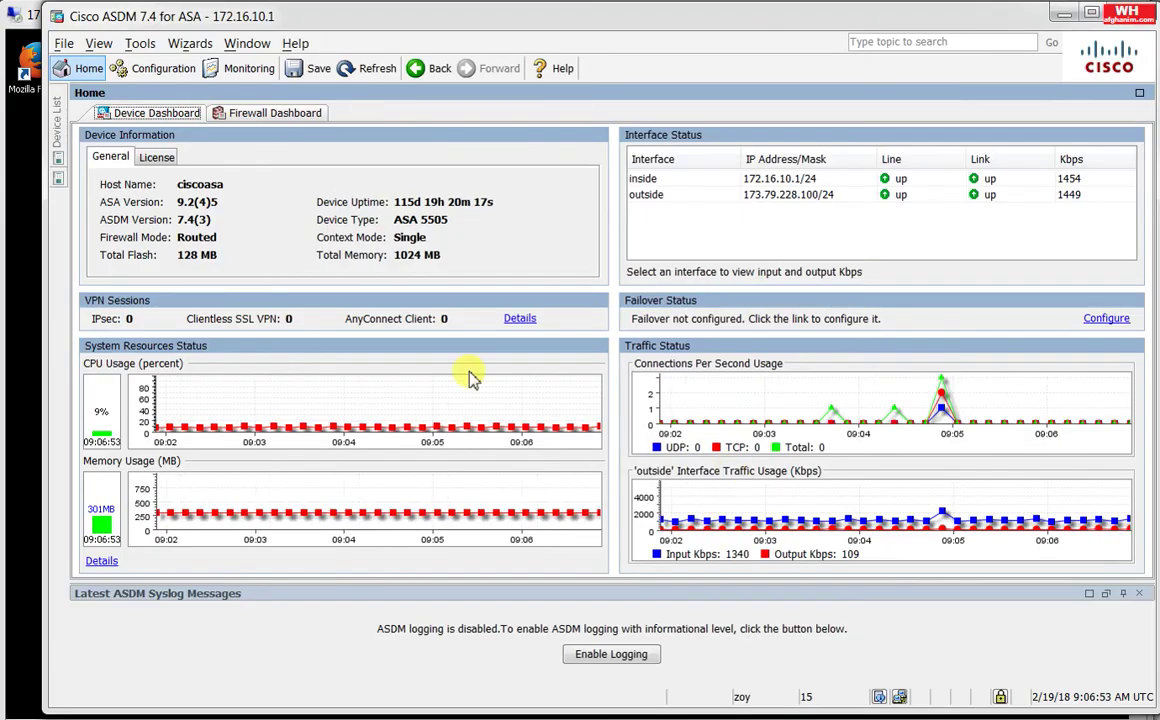
{"action": "left_click", "coordinate": [160, 72]}
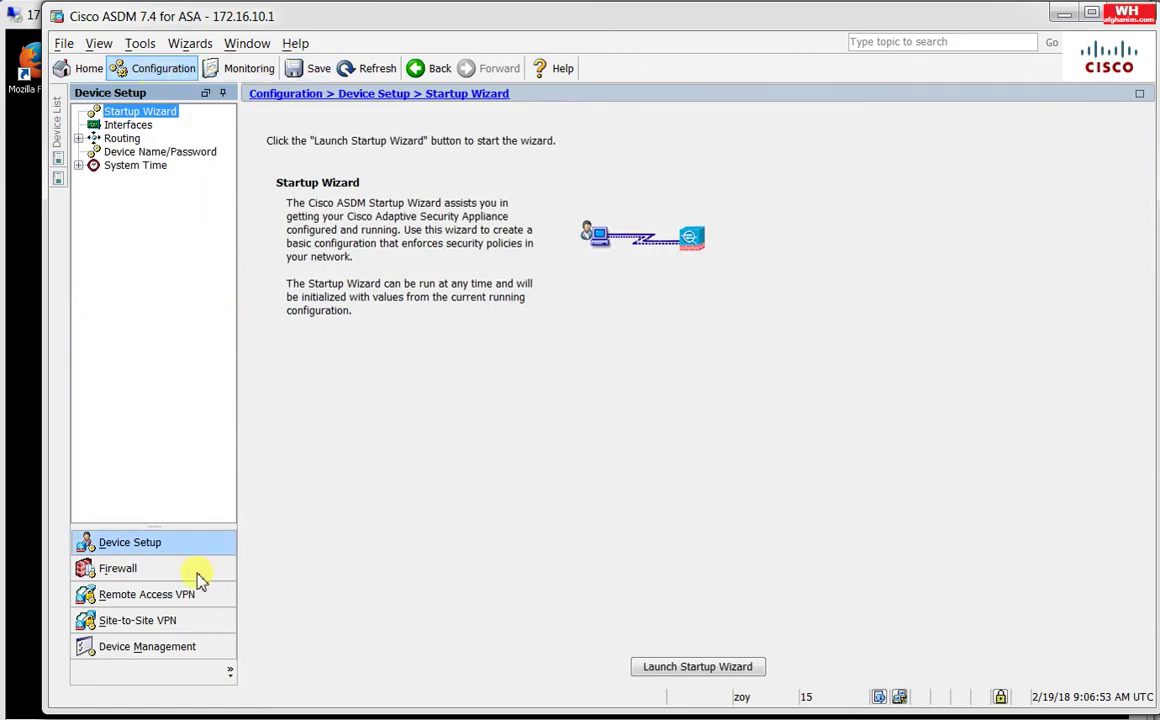
{"action": "left_click", "coordinate": [194, 647]}
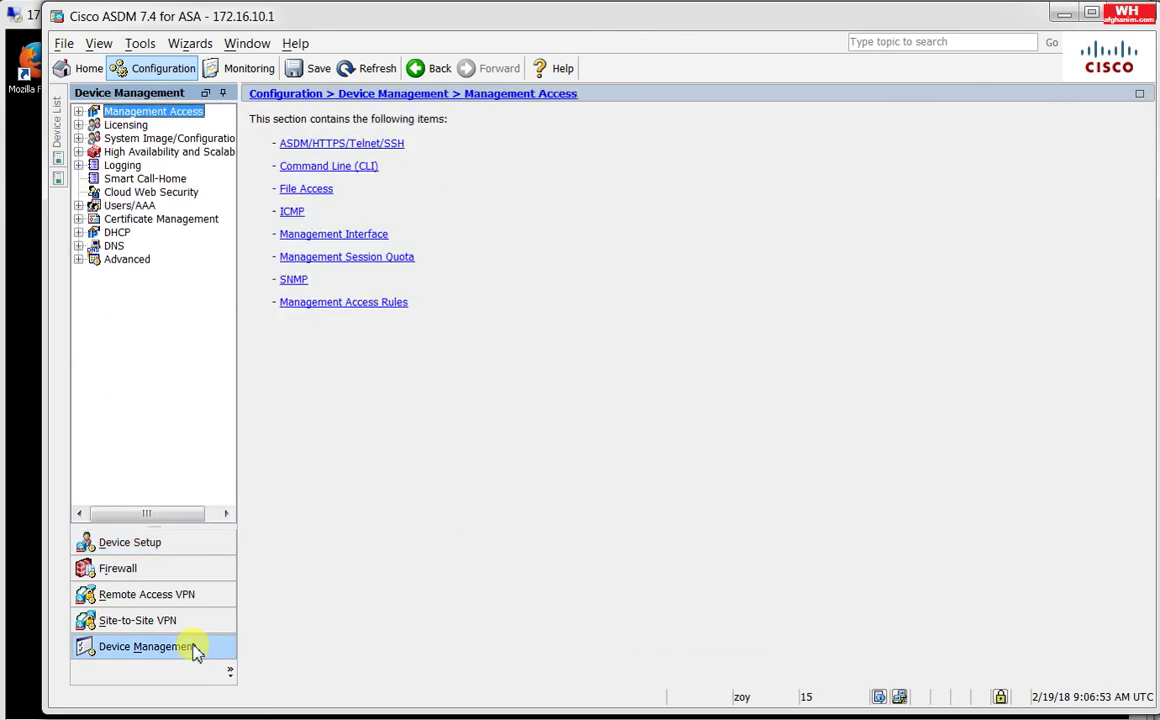
{"action": "left_click", "coordinate": [121, 208]}
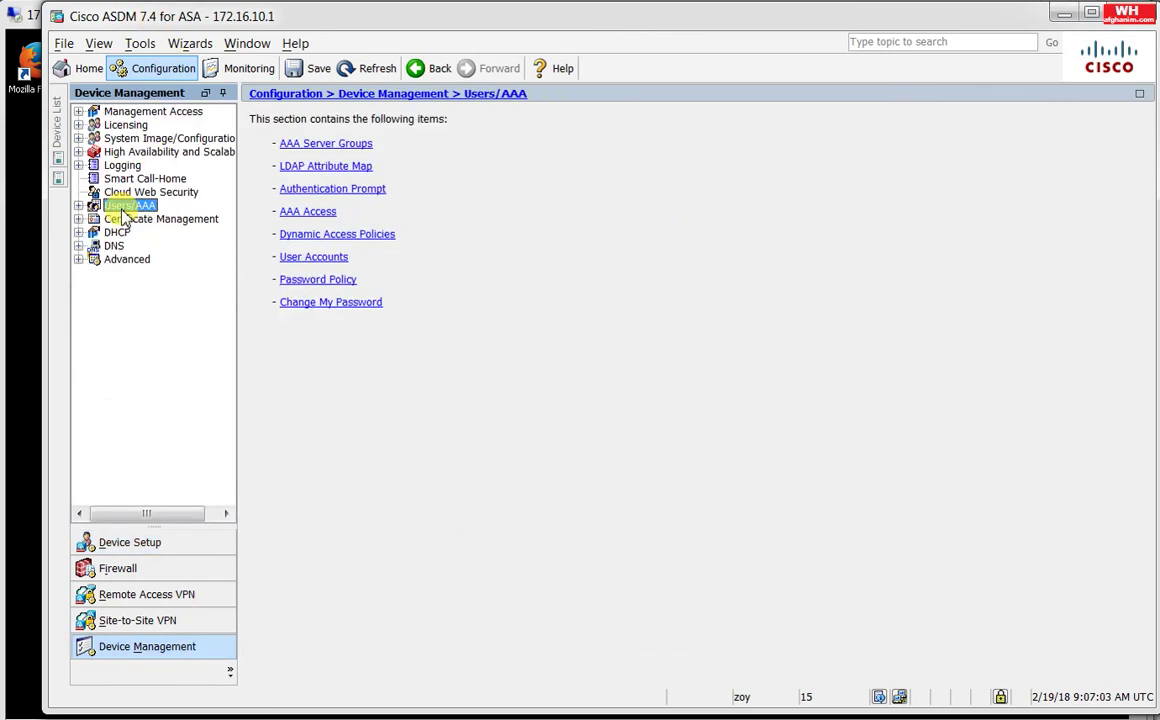
{"action": "double_click", "coordinate": [121, 210]}
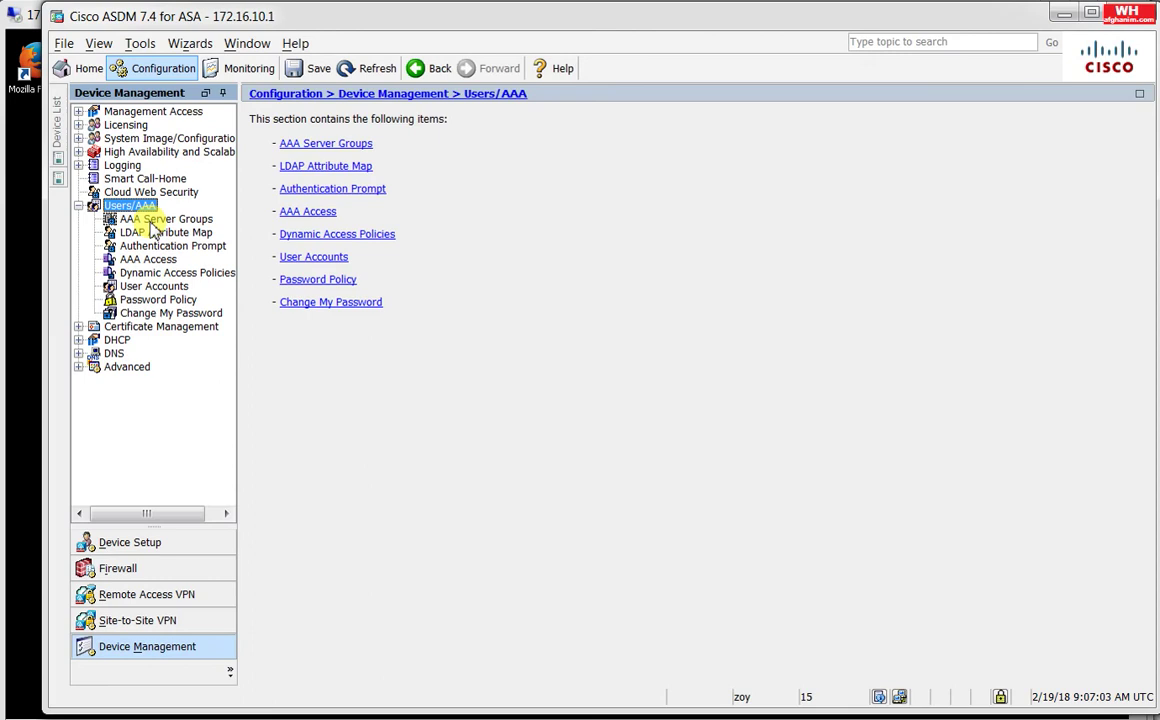
{"action": "left_click", "coordinate": [152, 221]}
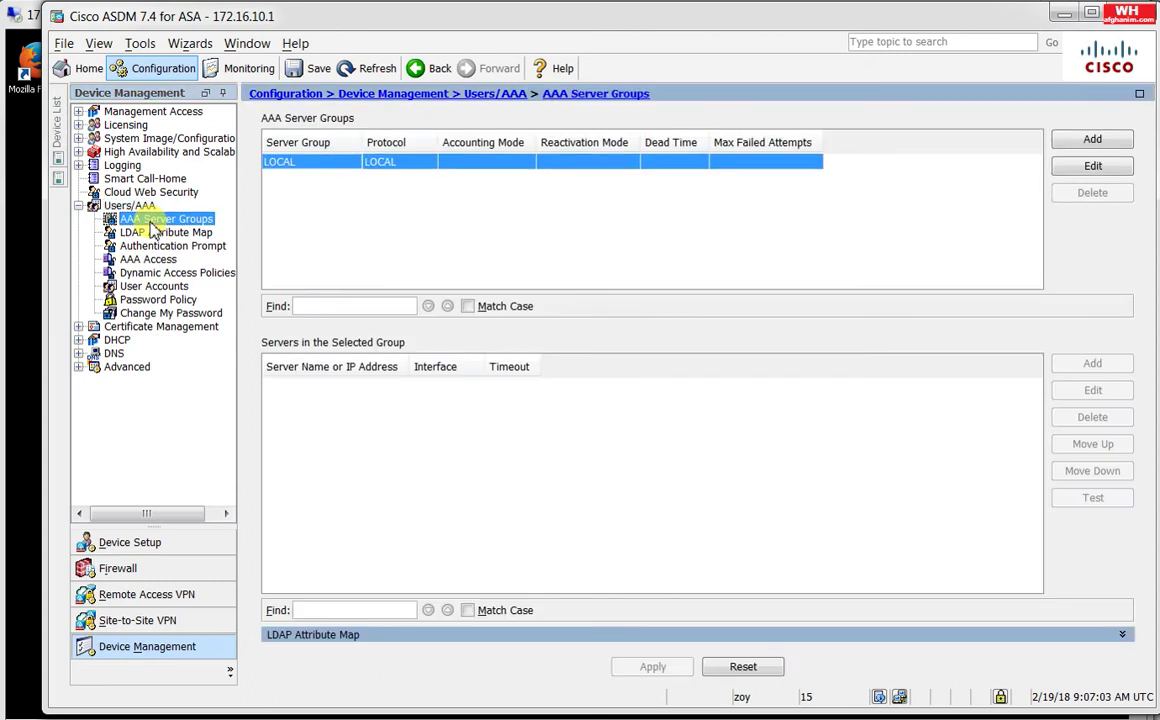
{"action": "left_click", "coordinate": [1068, 141]}
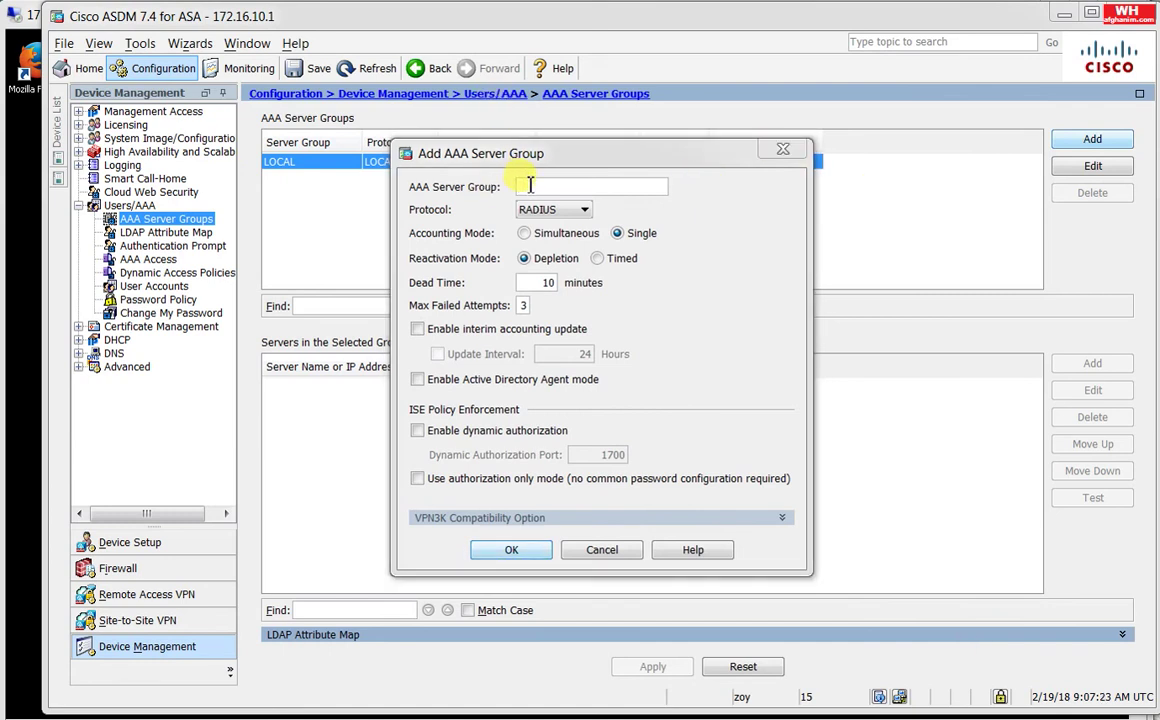
{"action": "type", "text": "R"}
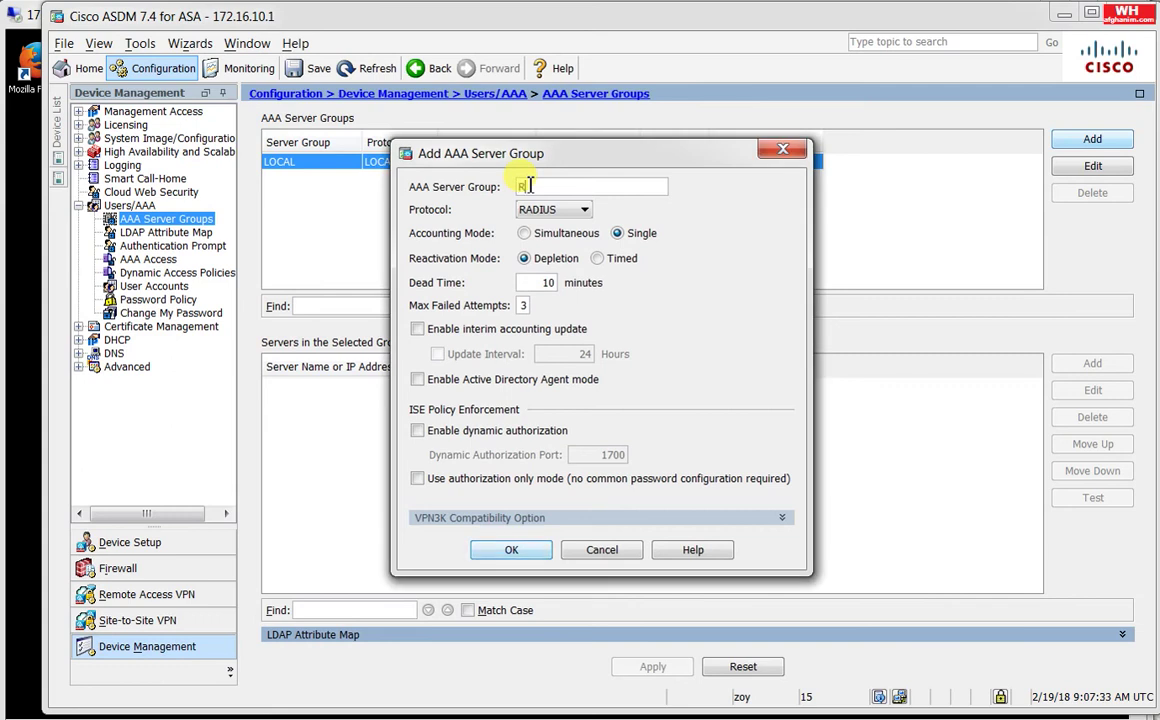
{"action": "type", "text": "ADIUS"}
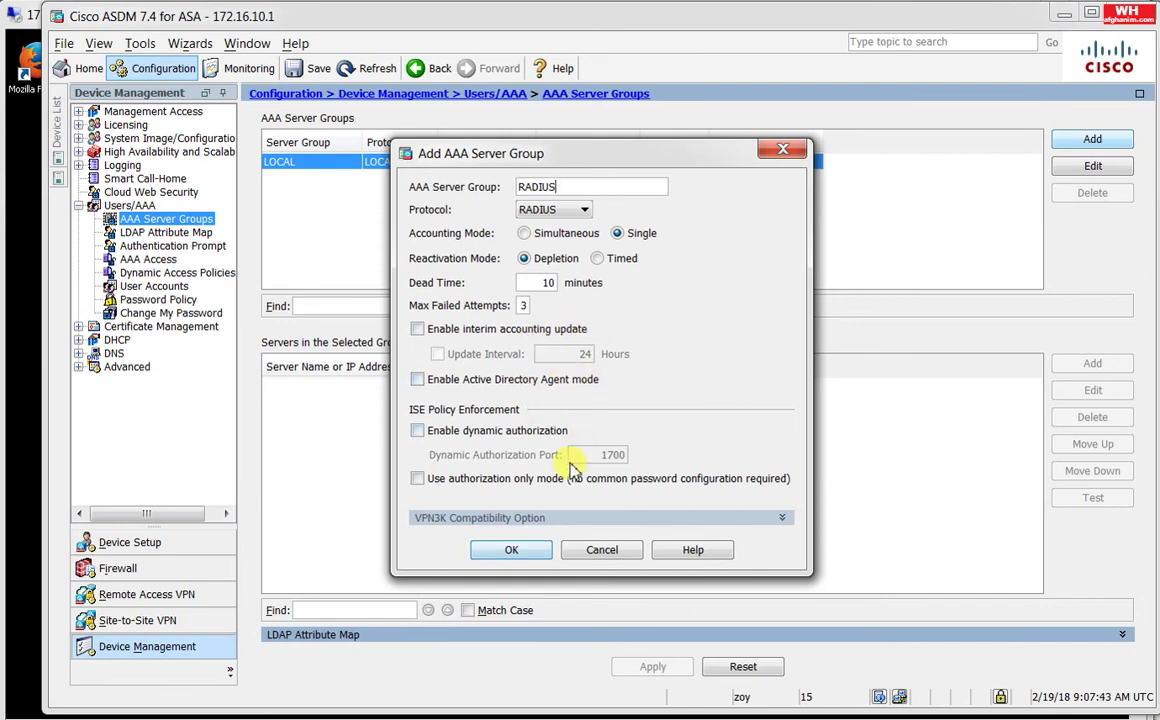
{"action": "left_click", "coordinate": [518, 549]}
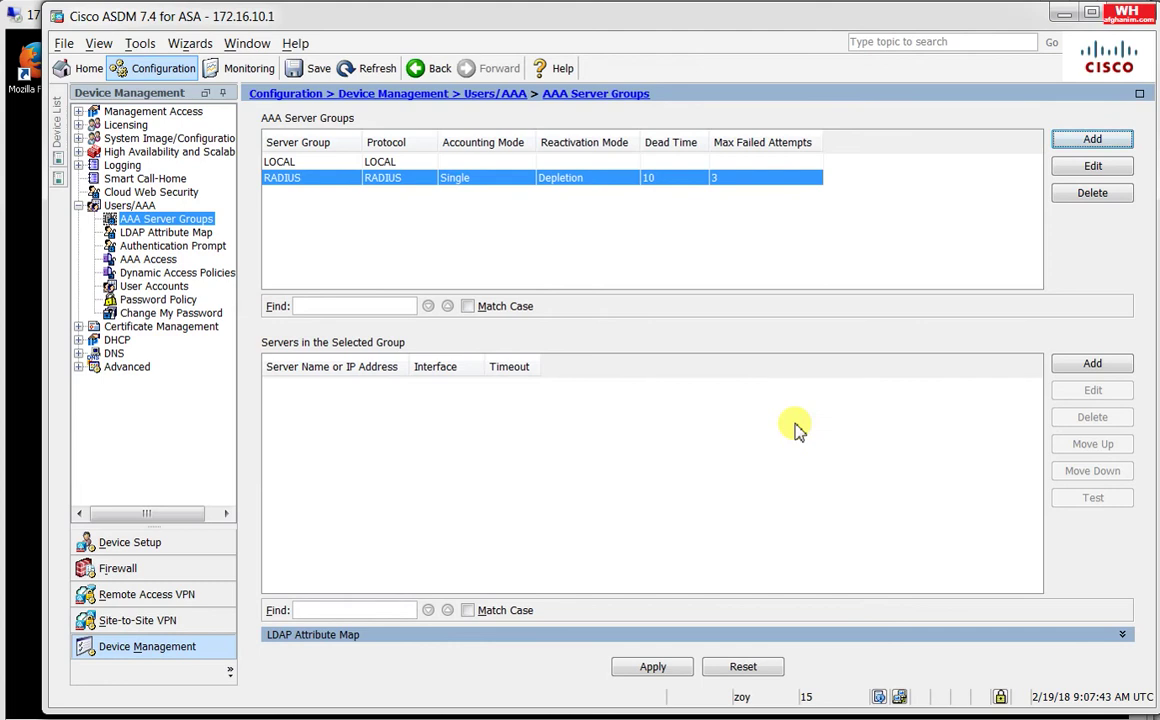
Step: Add server 172.16.10.7 to the RADIUS group with its shared secret and common password
{"action": "left_click", "coordinate": [1070, 365]}
{"action": "left_click", "coordinate": [575, 246]}
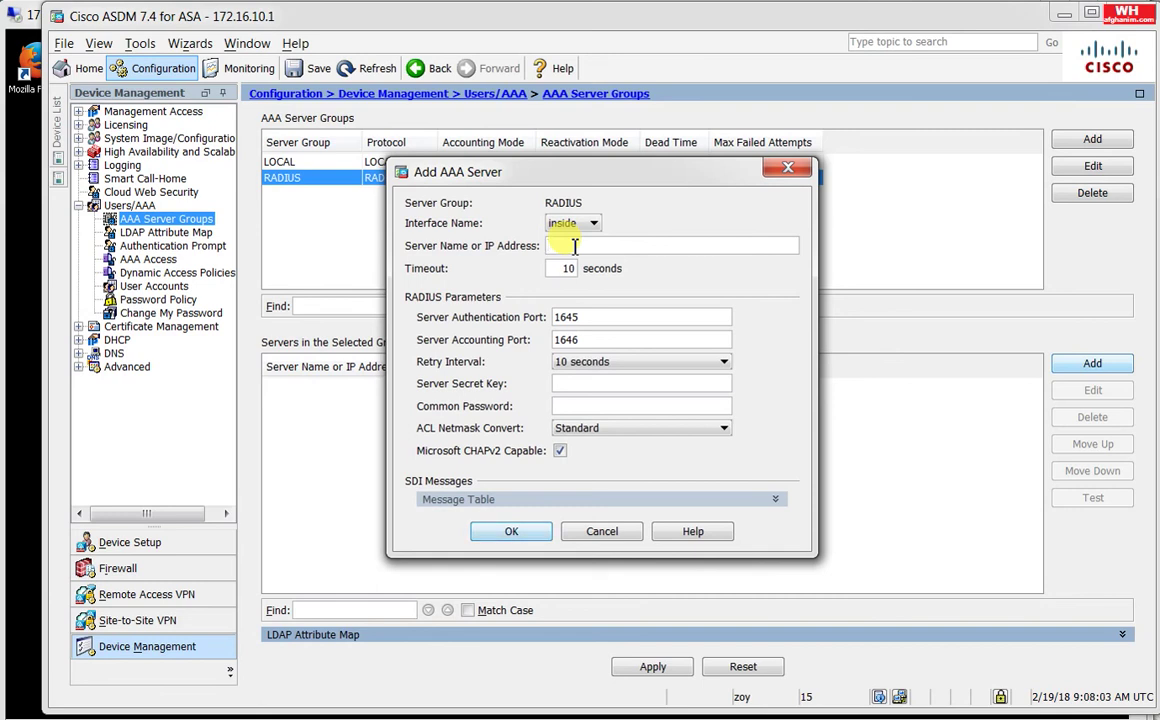
{"action": "type", "text": "172.16.10."}
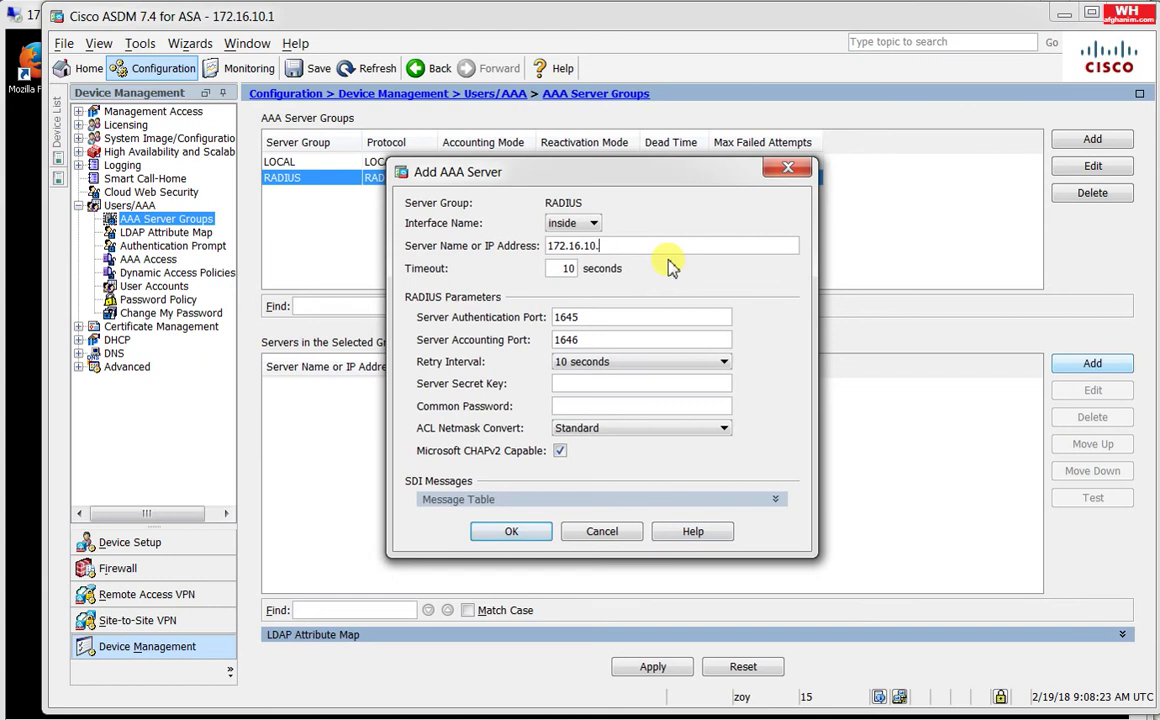
{"action": "type", "text": "7"}
{"action": "key", "text": "Tab"}
{"action": "key", "text": "Tab"}
{"action": "key", "text": "Tab"}
{"action": "key", "text": "Tab"}
{"action": "key", "text": "Tab"}
{"action": "type", "text": "cisco"}
{"action": "key", "text": "Tab"}
{"action": "type", "text": "cisco"}
{"action": "left_click", "coordinate": [525, 531]}
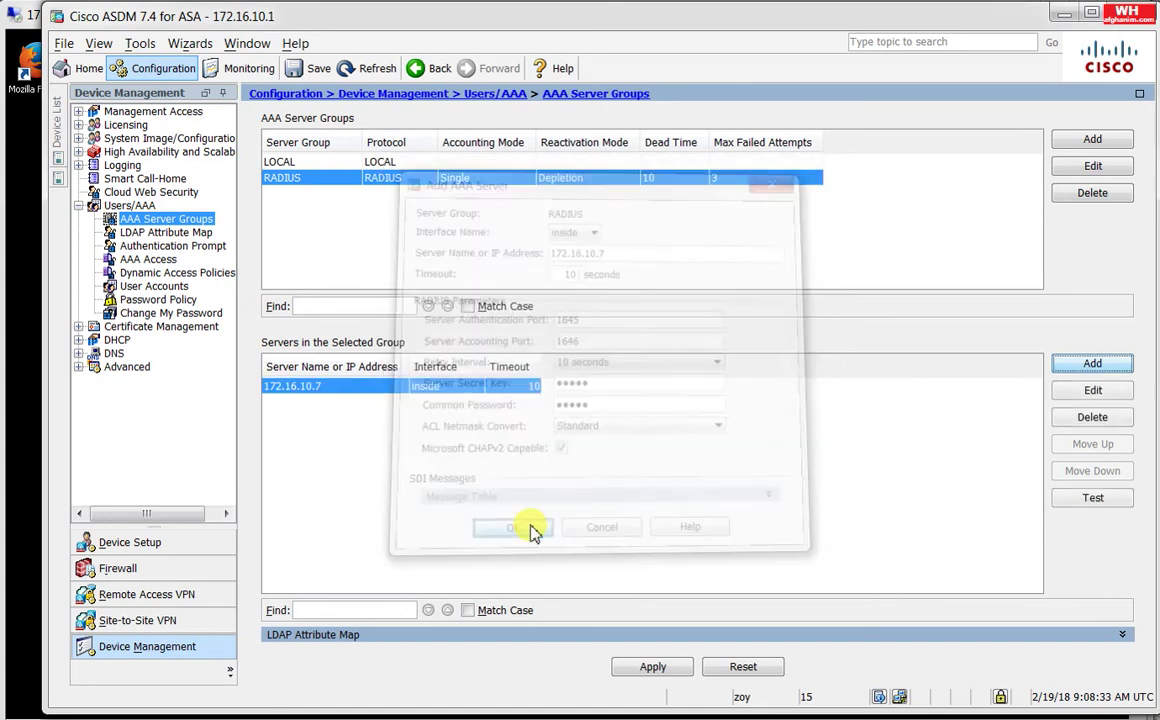
Step: Apply the RADIUS group changes, authenticating with the ASA password, and save to flash
{"action": "left_click", "coordinate": [624, 672]}
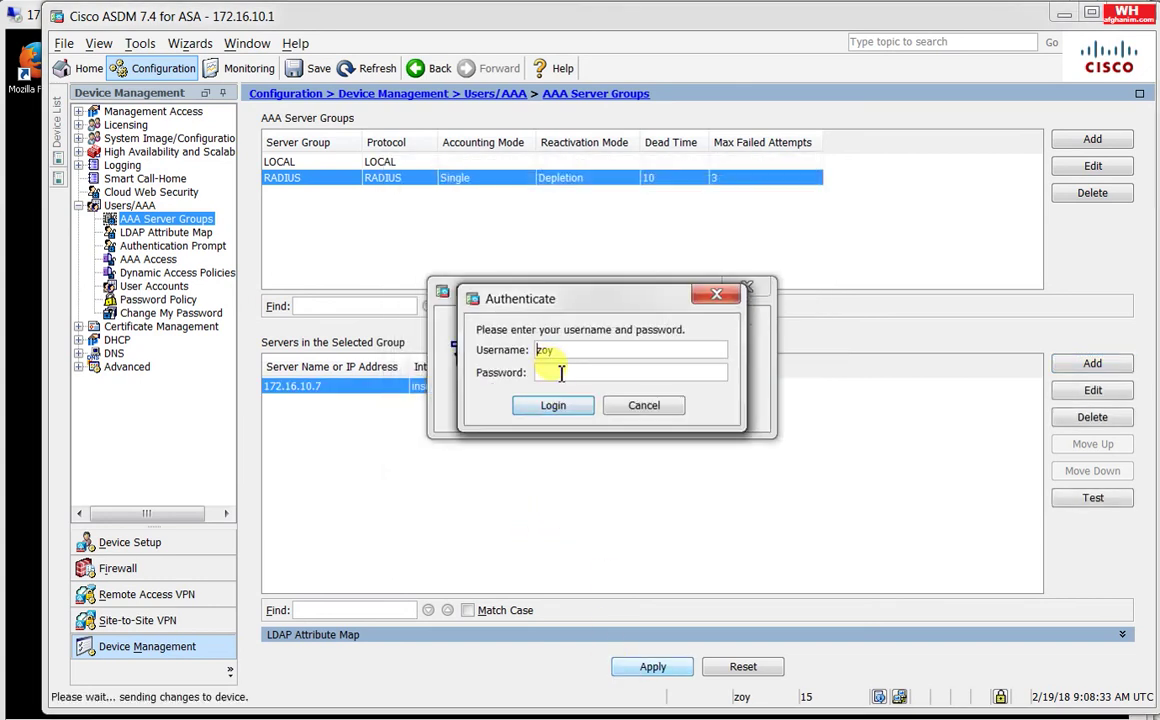
{"action": "type", "text": "123"}
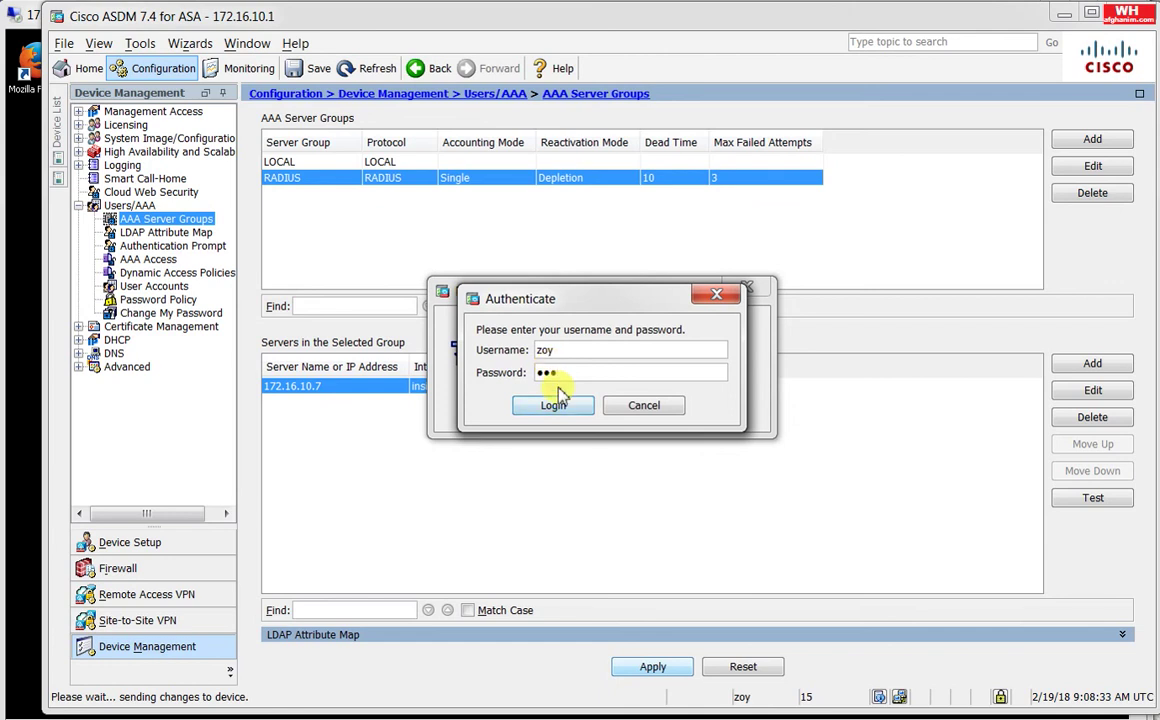
{"action": "left_click", "coordinate": [565, 407]}
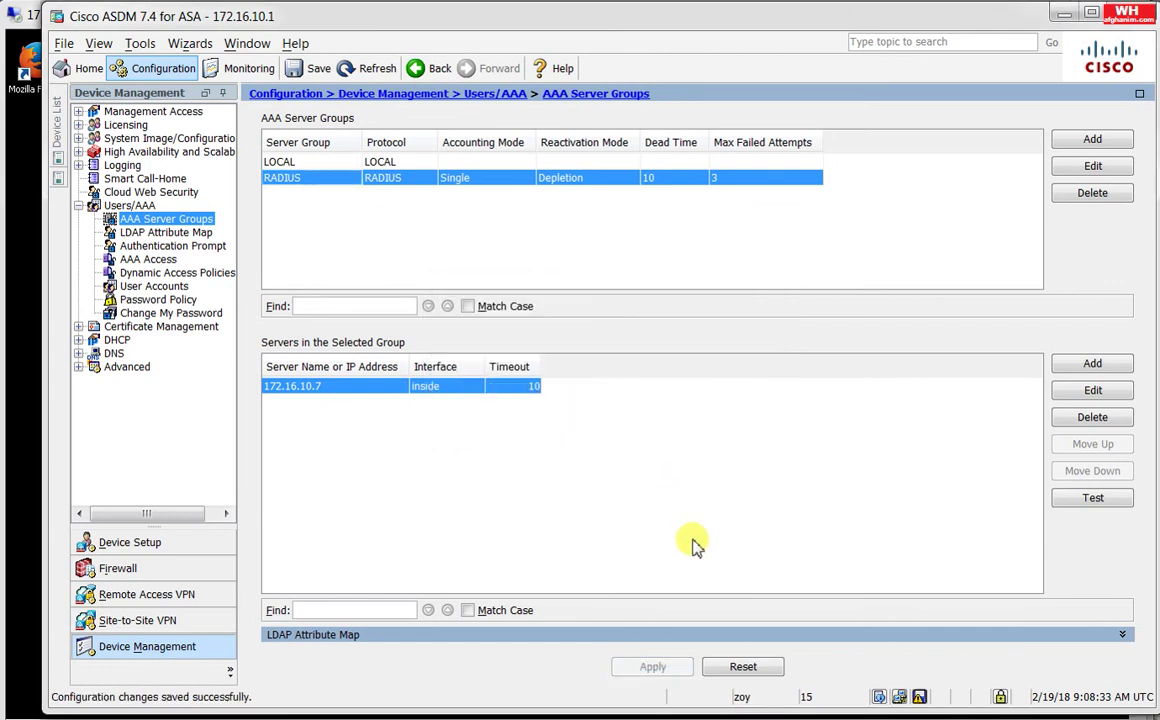
{"action": "left_click", "coordinate": [920, 697]}
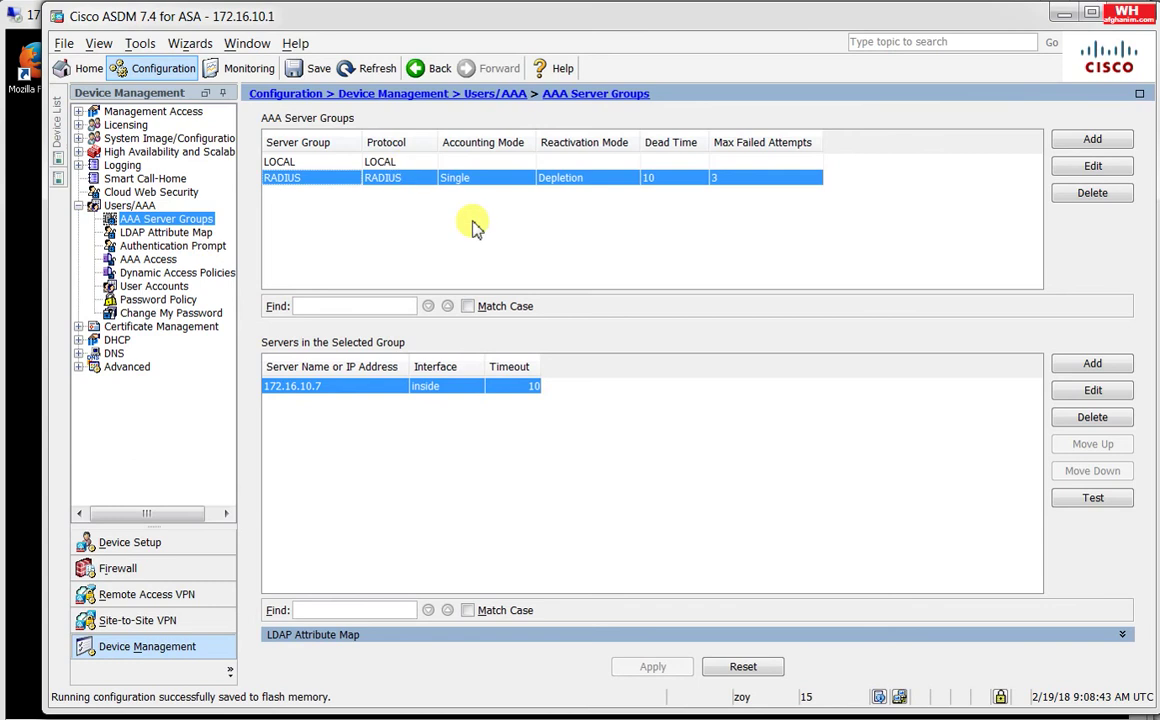
Step: Set SSH, HTTP/ASDM and Telnet server groups to RADIUS, Serial on LOCAL, apply and save
{"action": "left_click", "coordinate": [160, 262]}
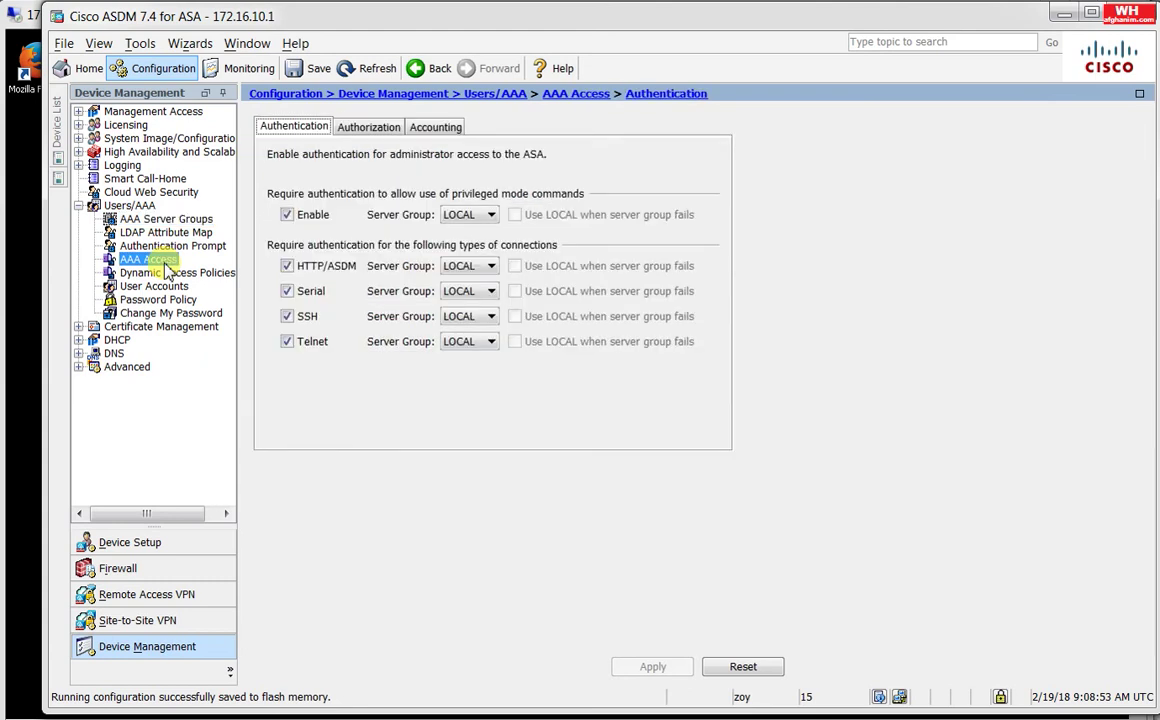
{"action": "left_click", "coordinate": [475, 320]}
{"action": "left_click", "coordinate": [474, 352]}
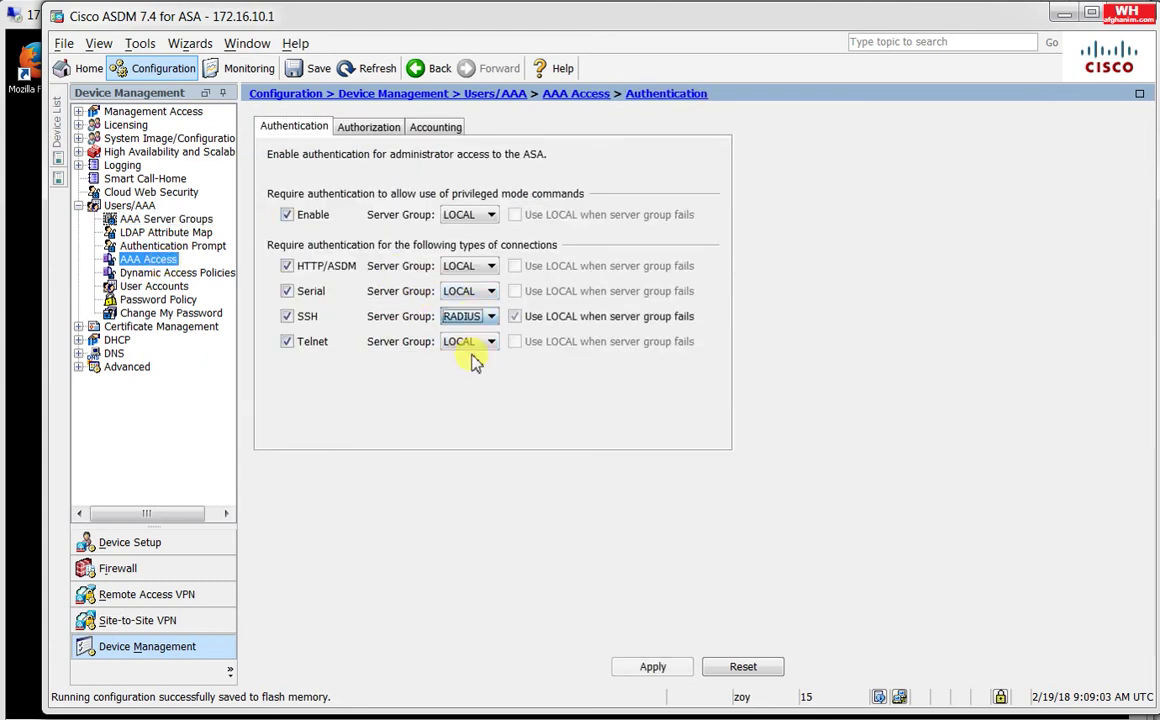
{"action": "left_click", "coordinate": [468, 265]}
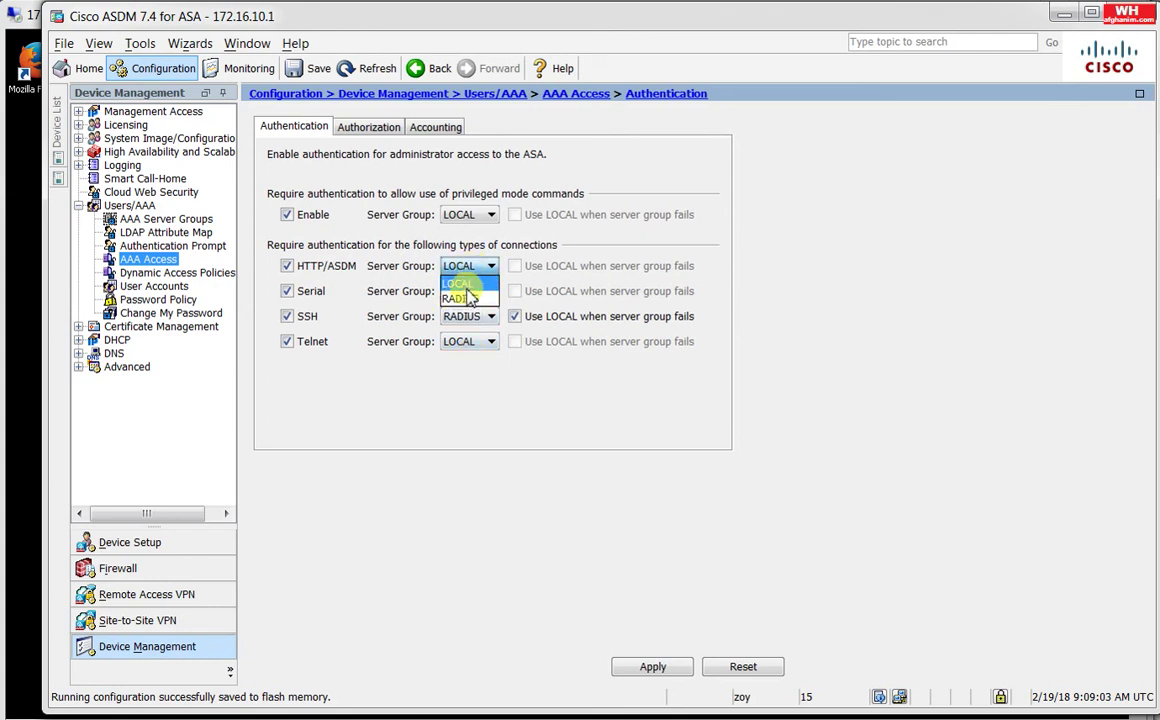
{"action": "left_click", "coordinate": [472, 299]}
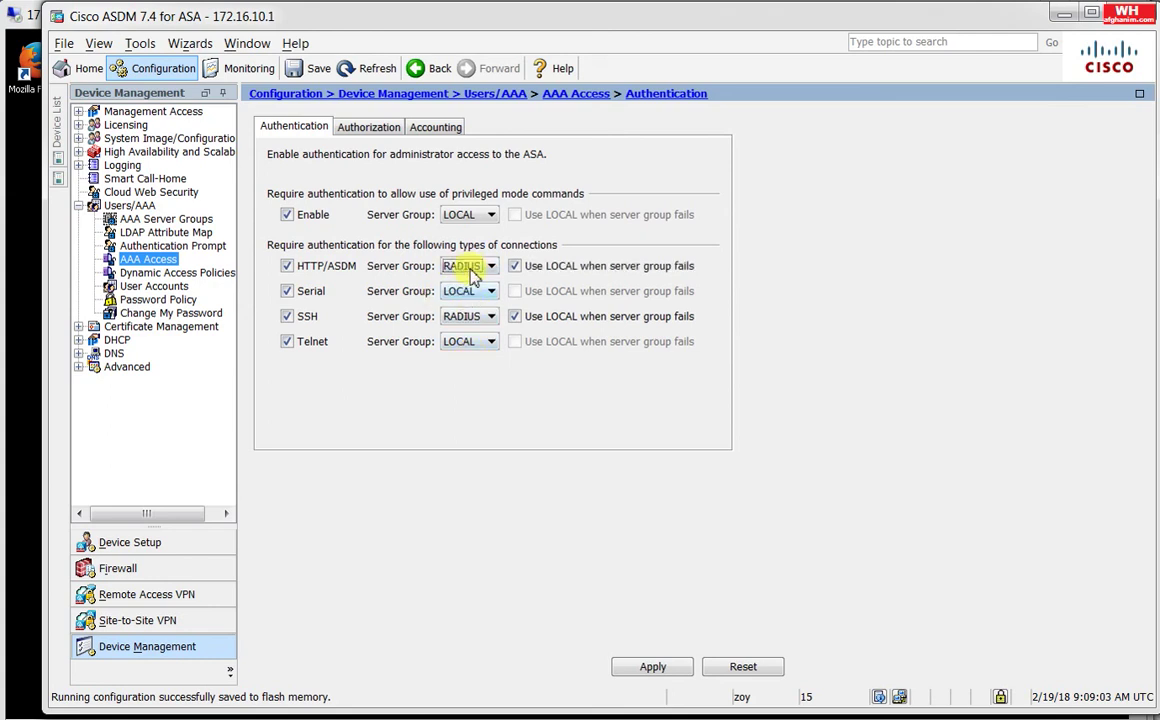
{"action": "left_click", "coordinate": [472, 291]}
{"action": "left_click", "coordinate": [472, 291]}
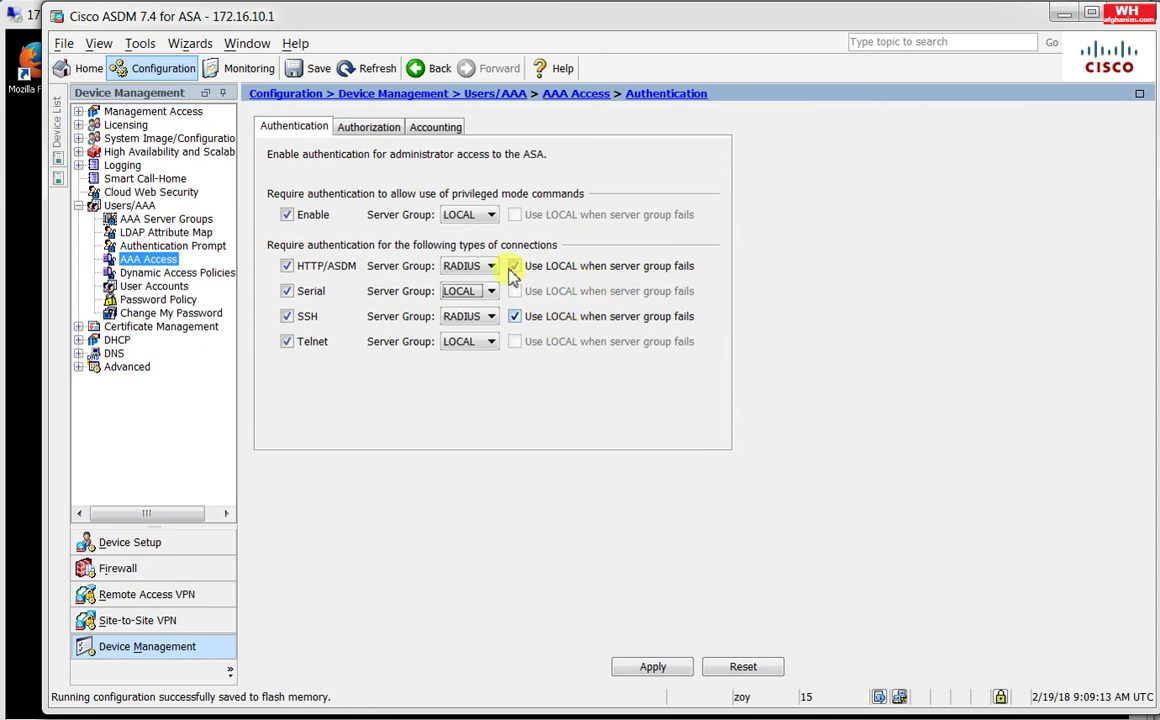
{"action": "left_click", "coordinate": [475, 343]}
{"action": "left_click", "coordinate": [472, 371]}
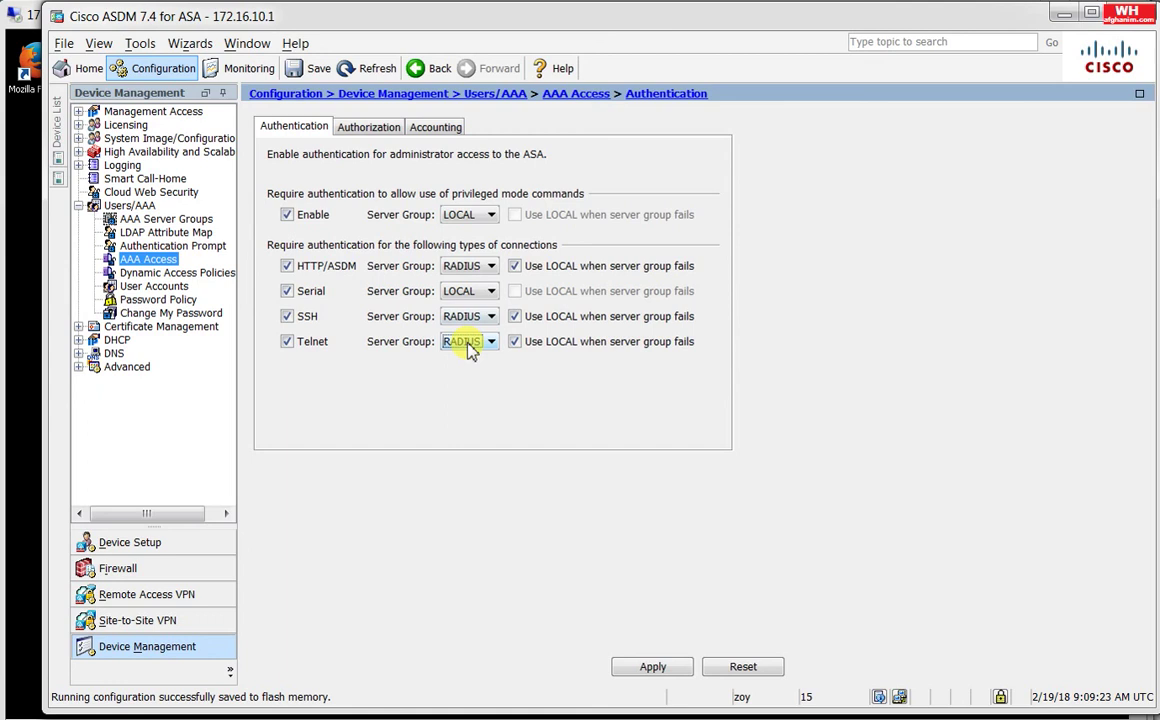
{"action": "left_click", "coordinate": [651, 667]}
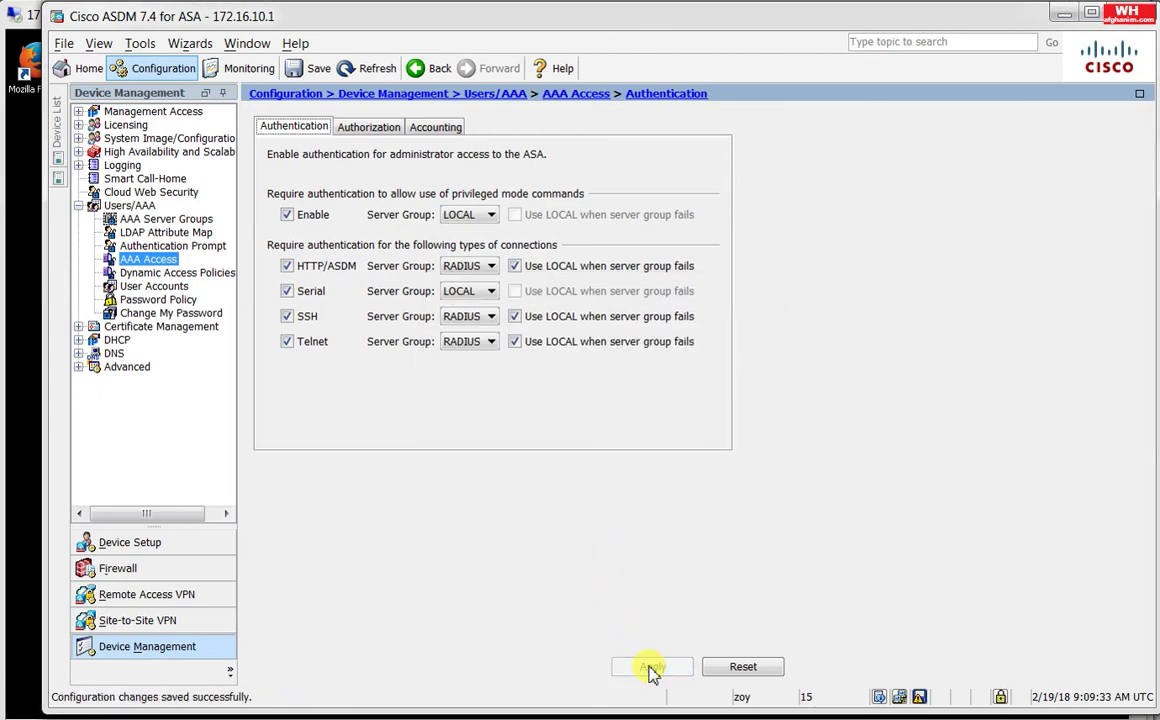
{"action": "left_click", "coordinate": [919, 697]}
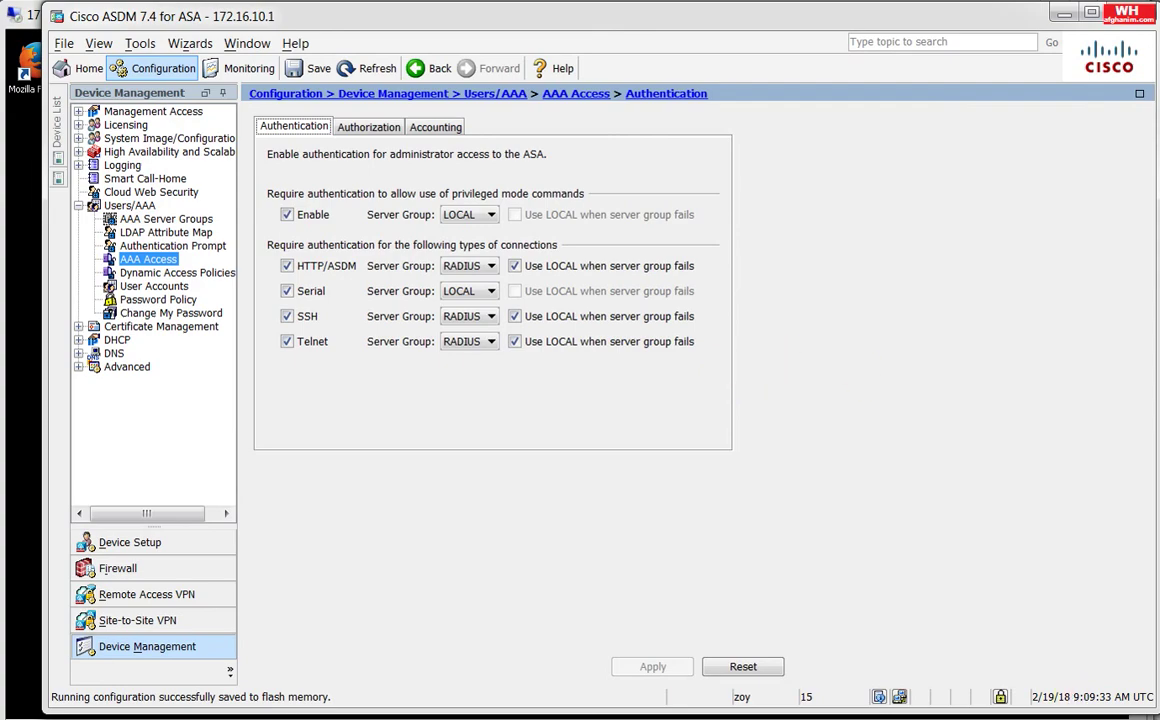
Step: Open the pakhtano domain's Users container in Active Directory Users and Computers
{"action": "key", "text": "alt+Tab"}
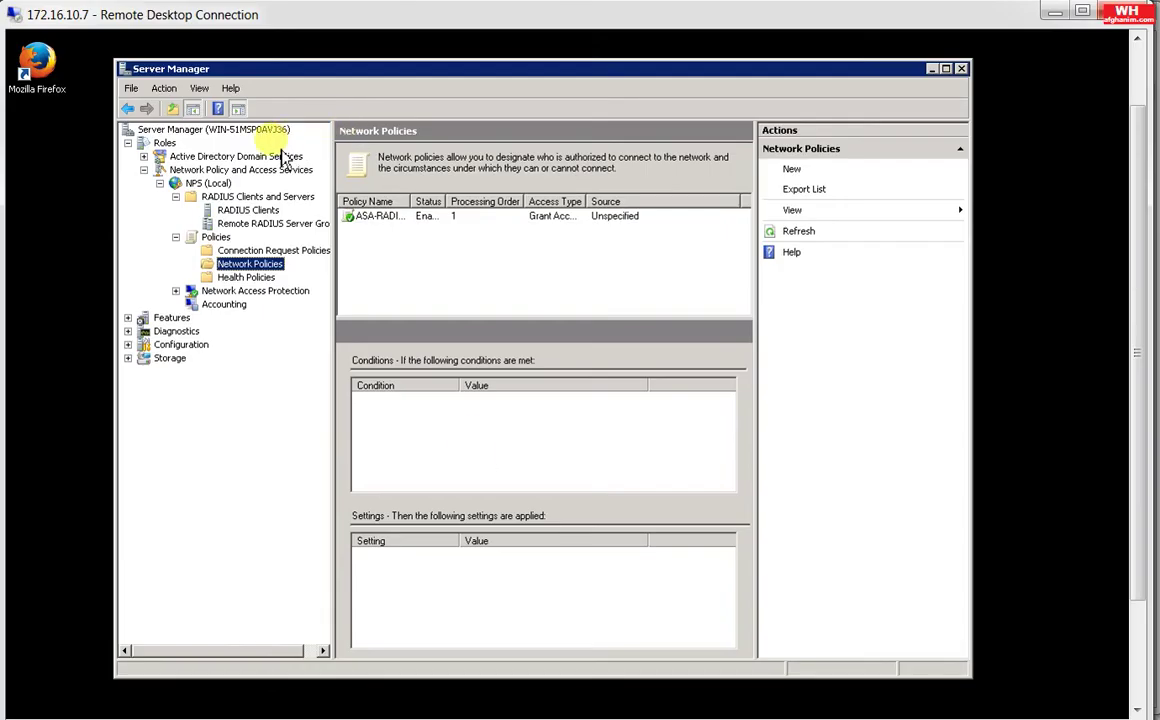
{"action": "left_click", "coordinate": [281, 158]}
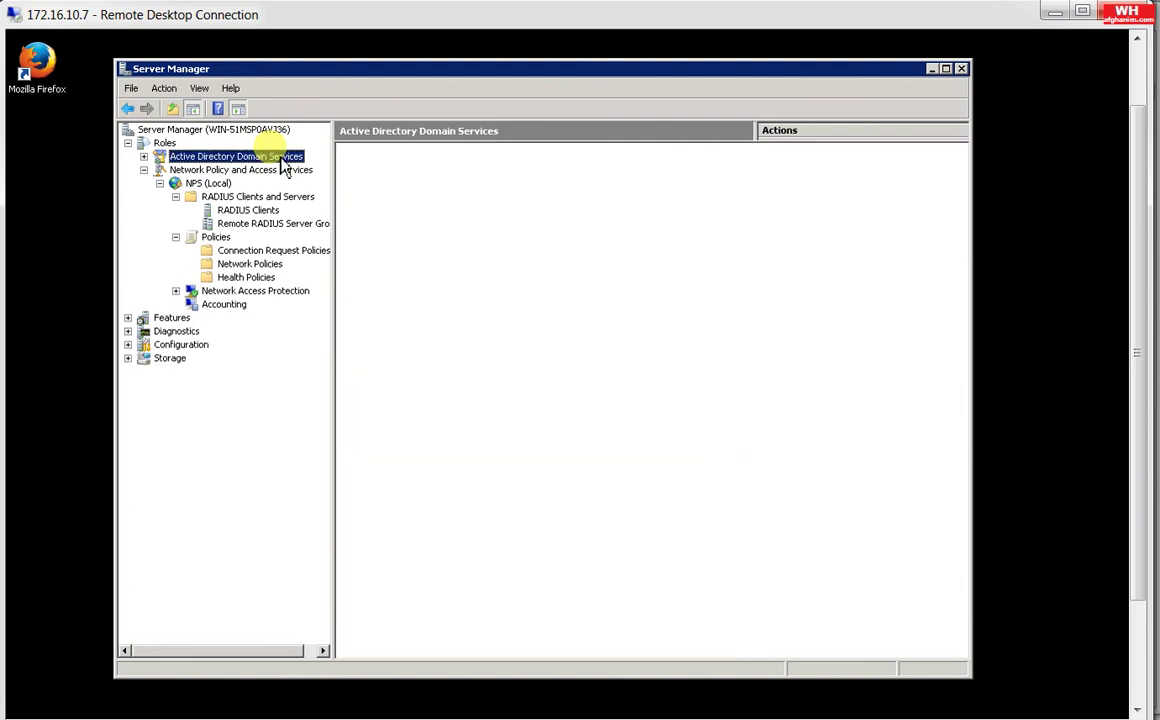
{"action": "left_click", "coordinate": [276, 171]}
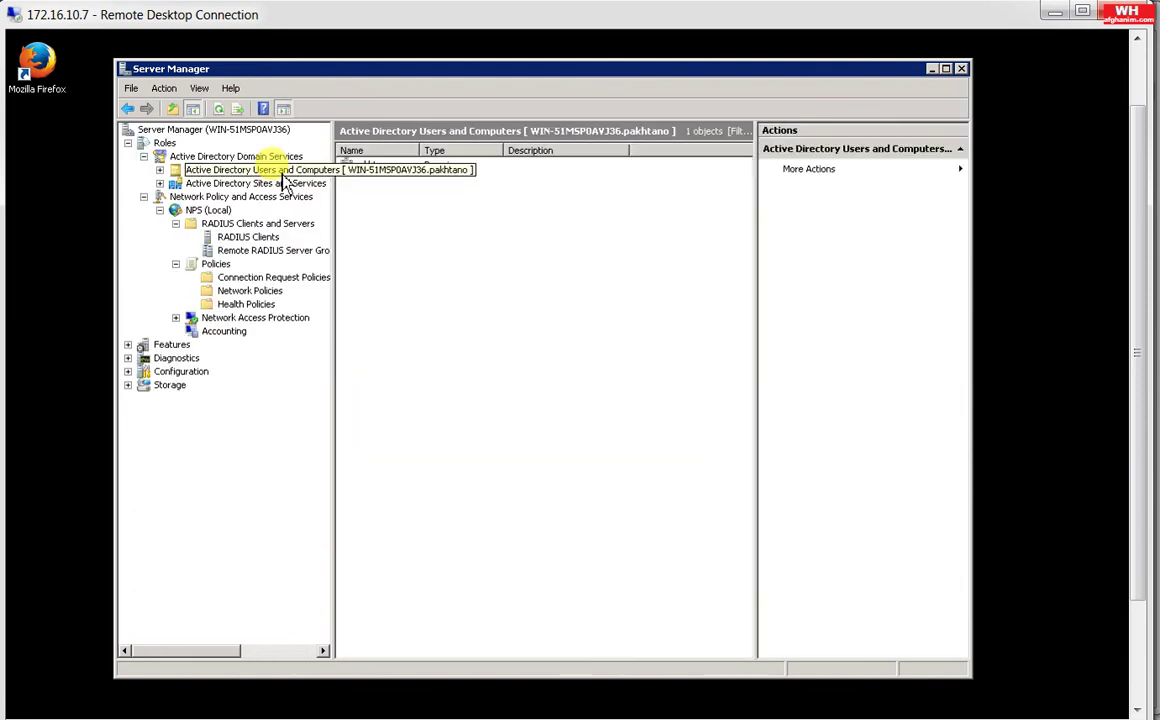
{"action": "left_click", "coordinate": [160, 170]}
{"action": "left_click", "coordinate": [208, 186]}
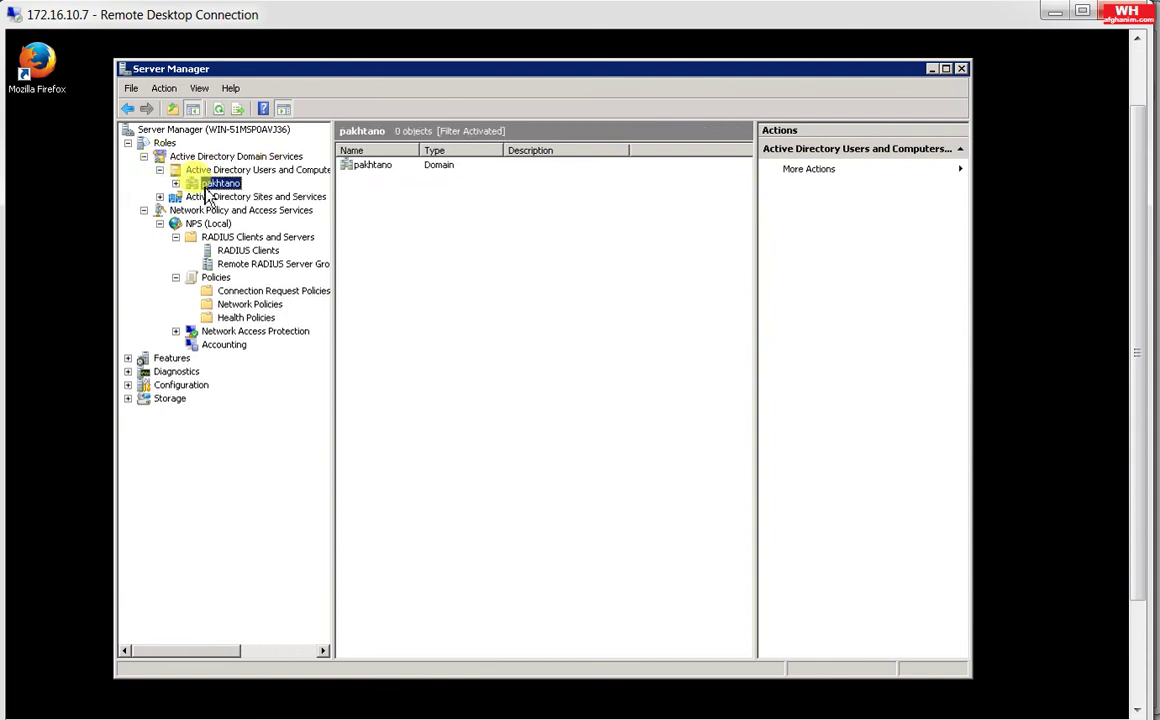
{"action": "left_click", "coordinate": [176, 184]}
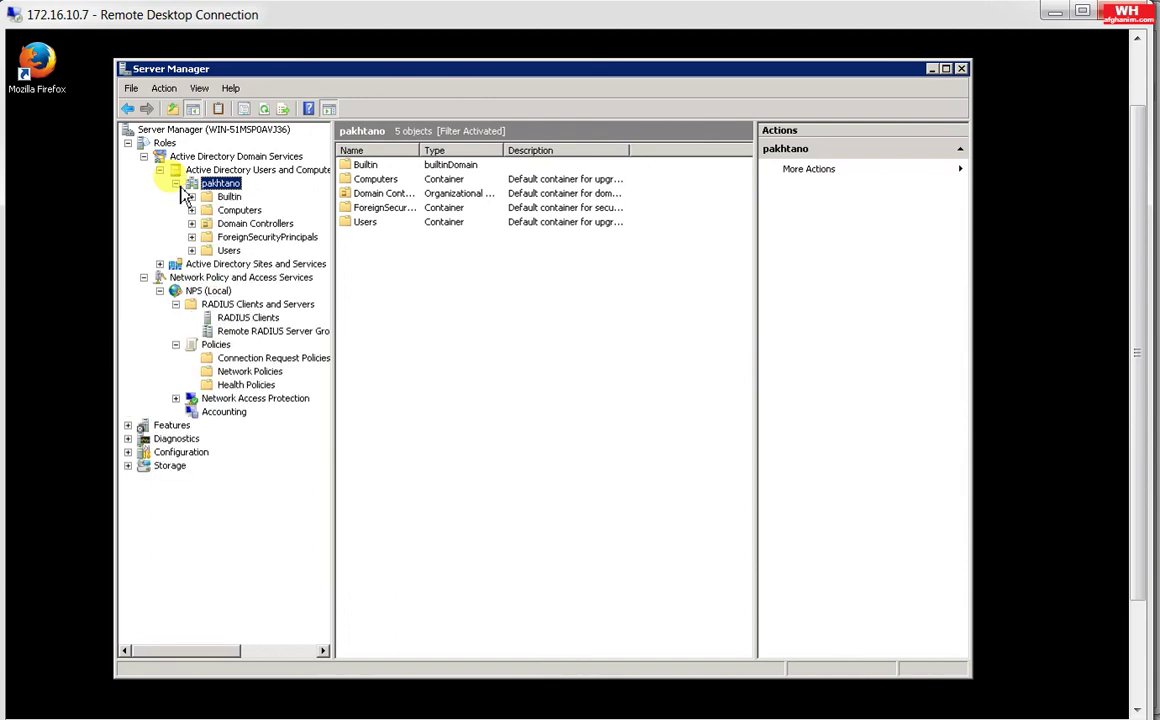
{"action": "left_click", "coordinate": [228, 251]}
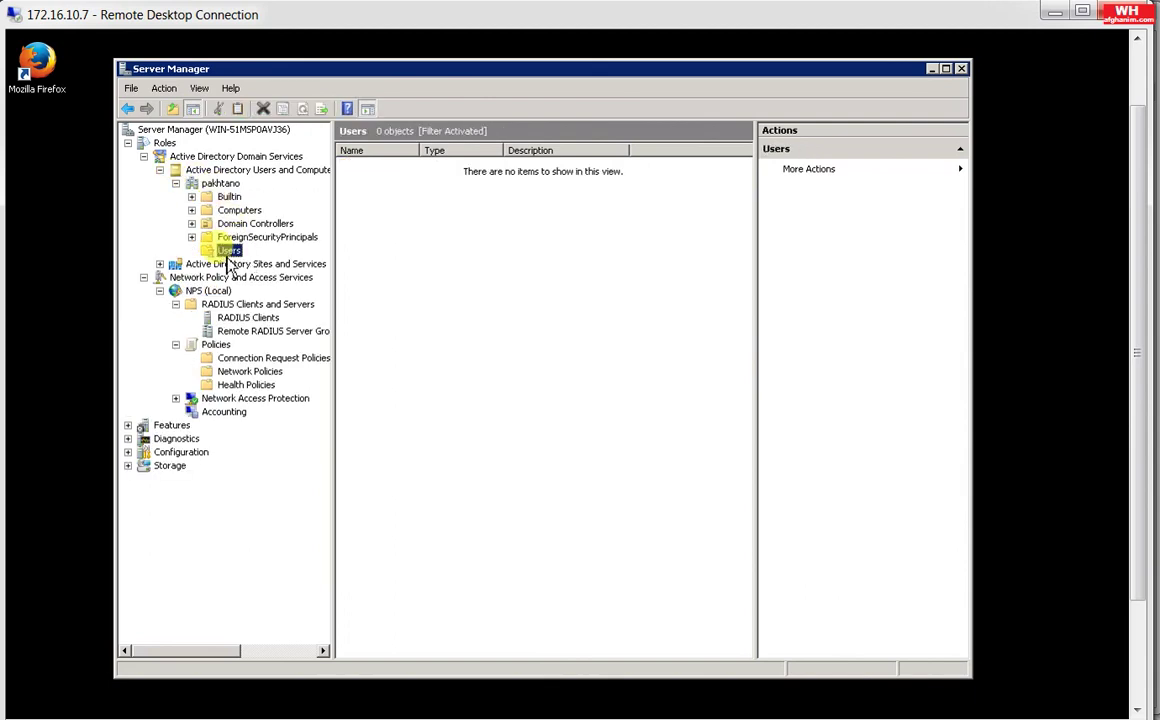
Step: Inspect the AD user's properties and the RAS and IAS Servers group's members
{"action": "left_click", "coordinate": [366, 484]}
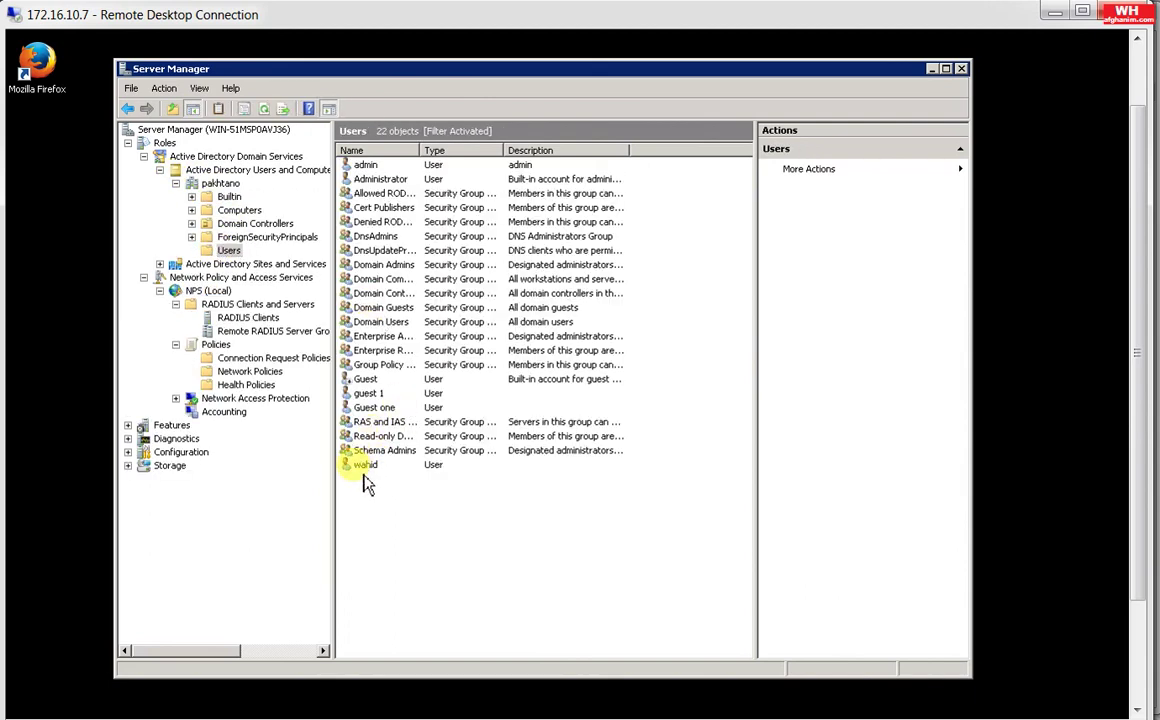
{"action": "left_click", "coordinate": [367, 469]}
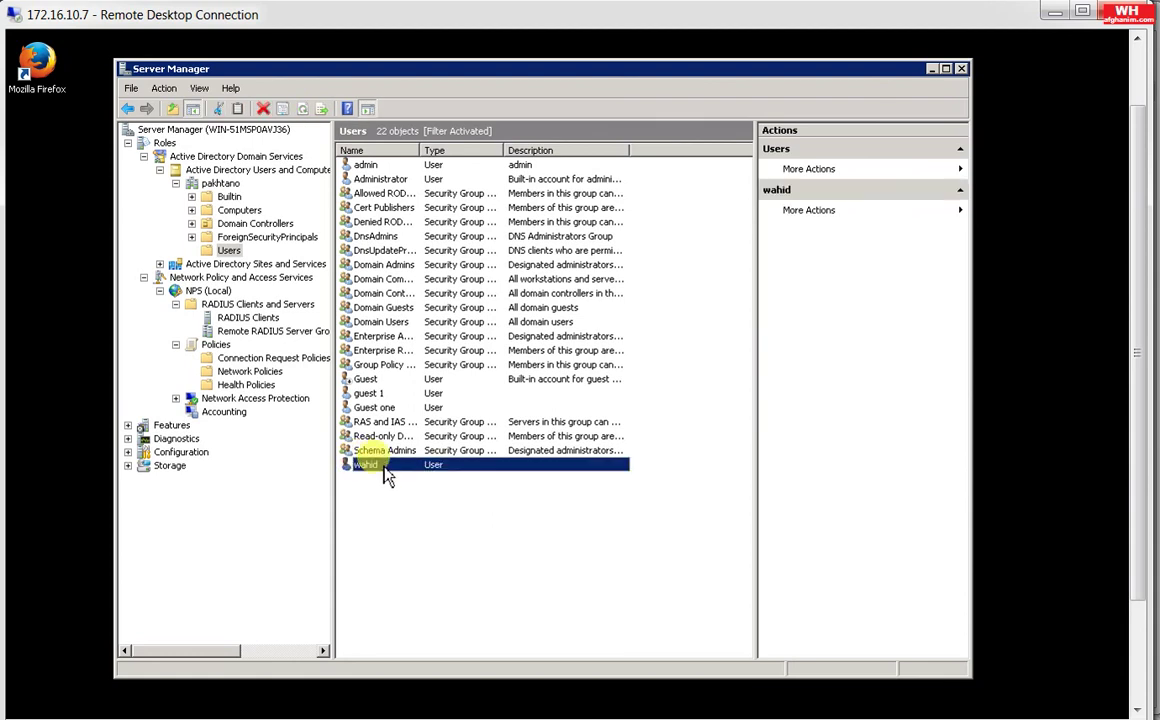
{"action": "double_click", "coordinate": [384, 465]}
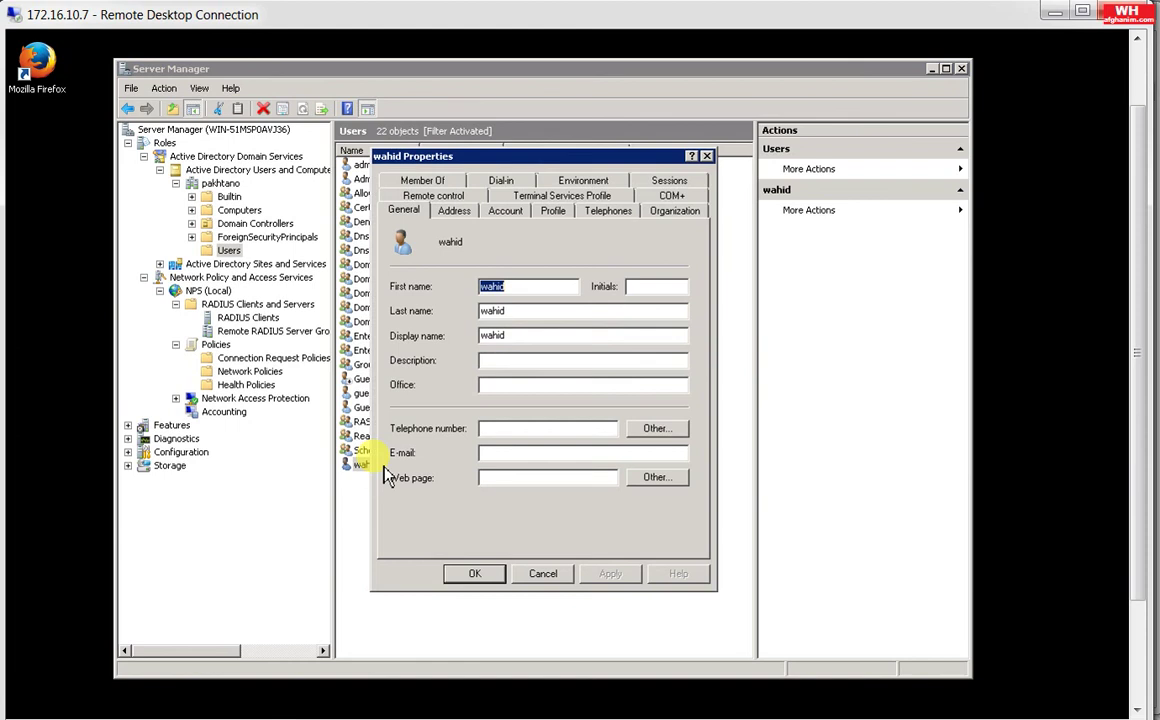
{"action": "key", "text": "Escape"}
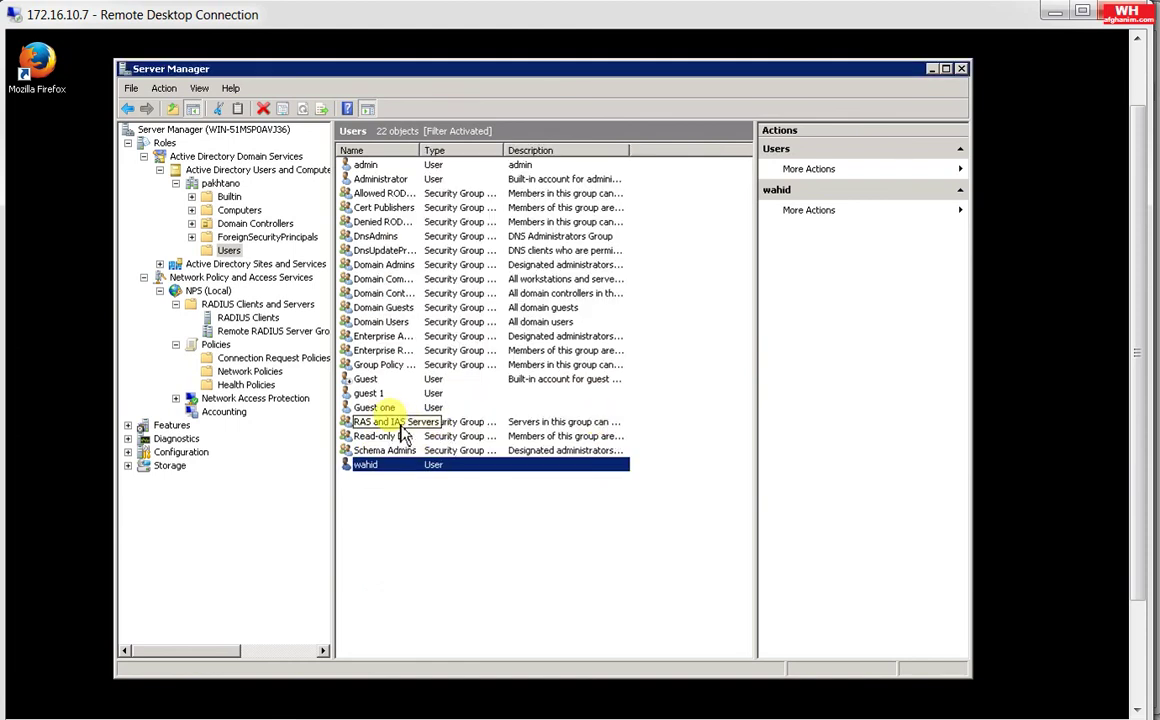
{"action": "double_click", "coordinate": [400, 425]}
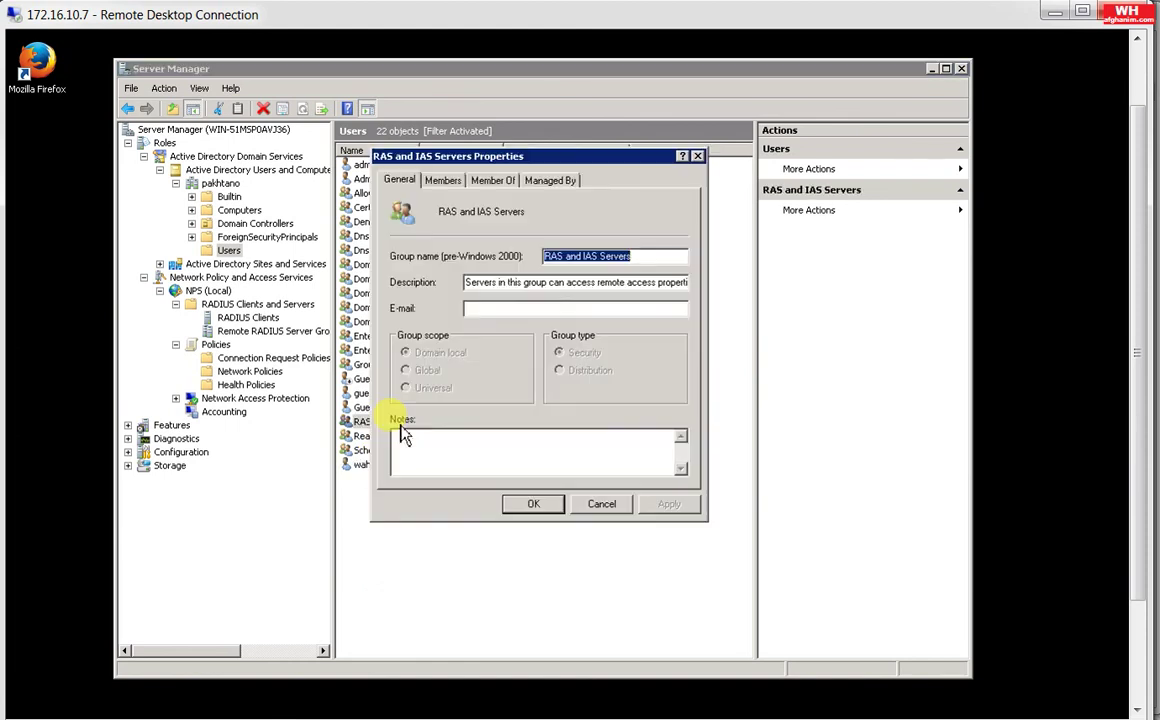
{"action": "left_click", "coordinate": [447, 181]}
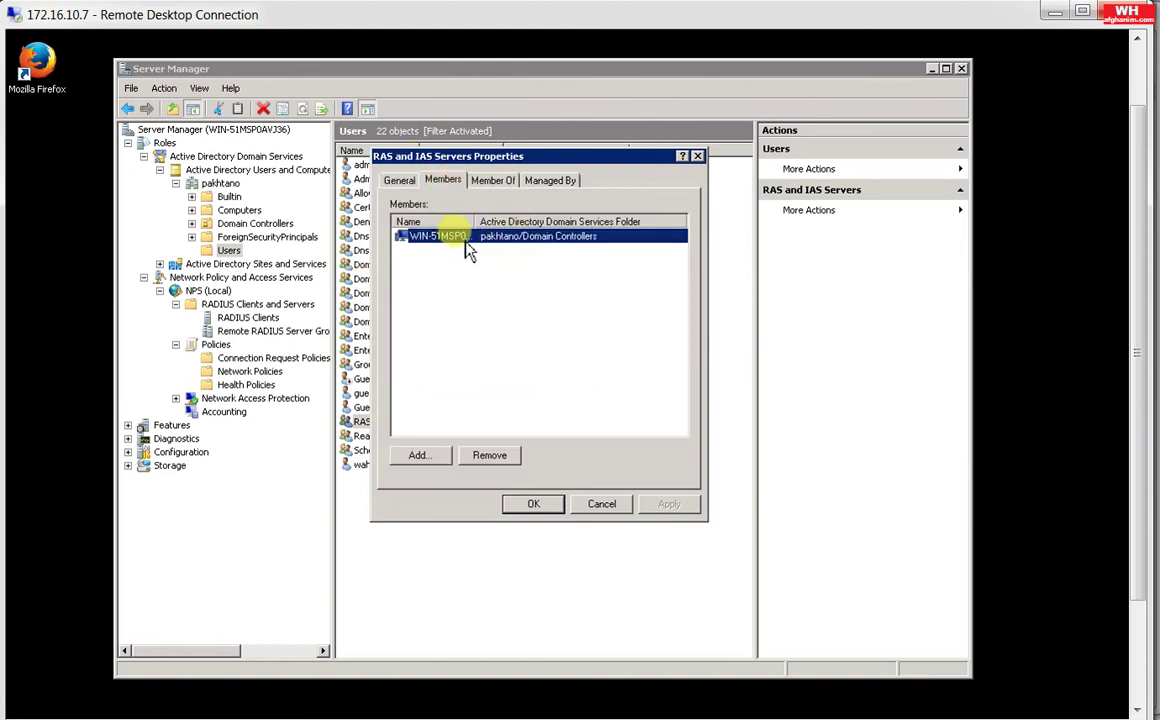
{"action": "left_click", "coordinate": [697, 157]}
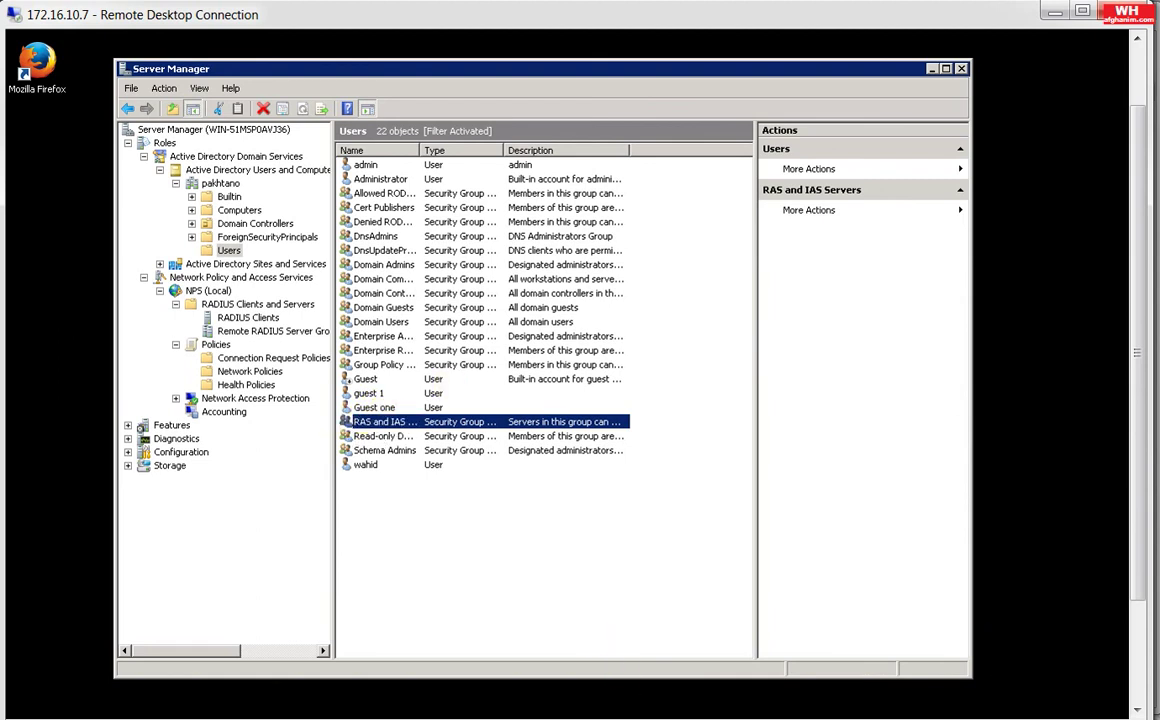
Step: Load the saved Cisco ASA PuTTY session and open SSH to 172.16.10.1, accepting the security alert
{"action": "left_click", "coordinate": [365, 464]}
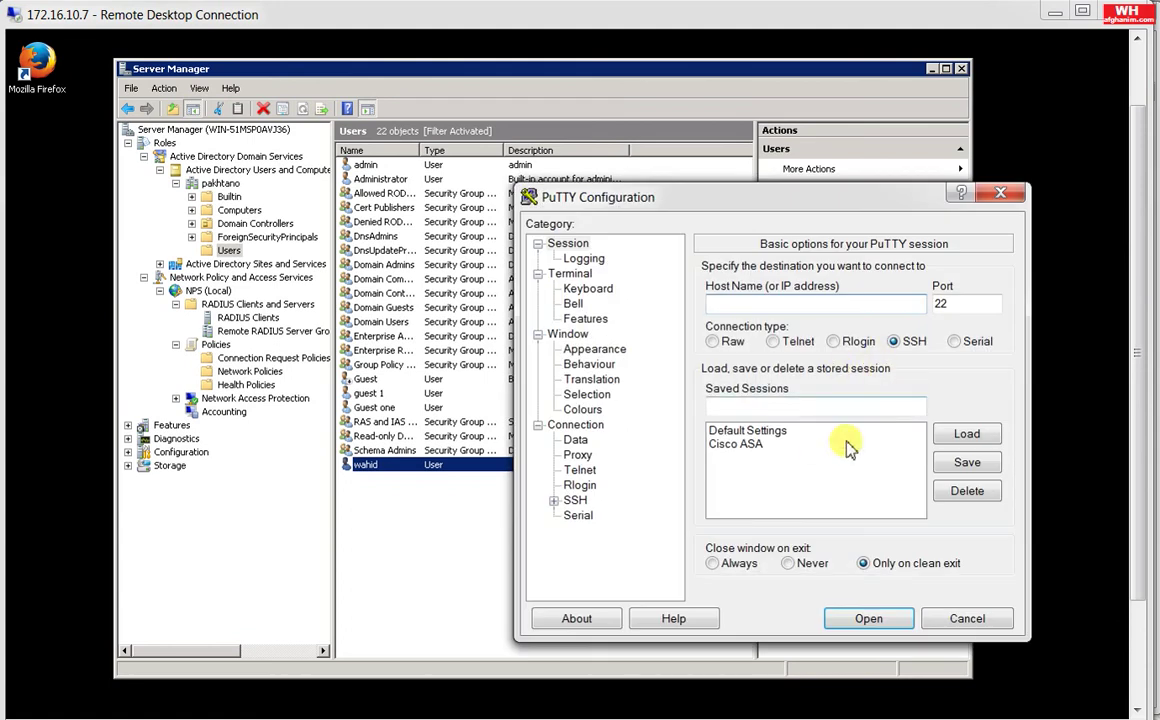
{"action": "left_click", "coordinate": [750, 444]}
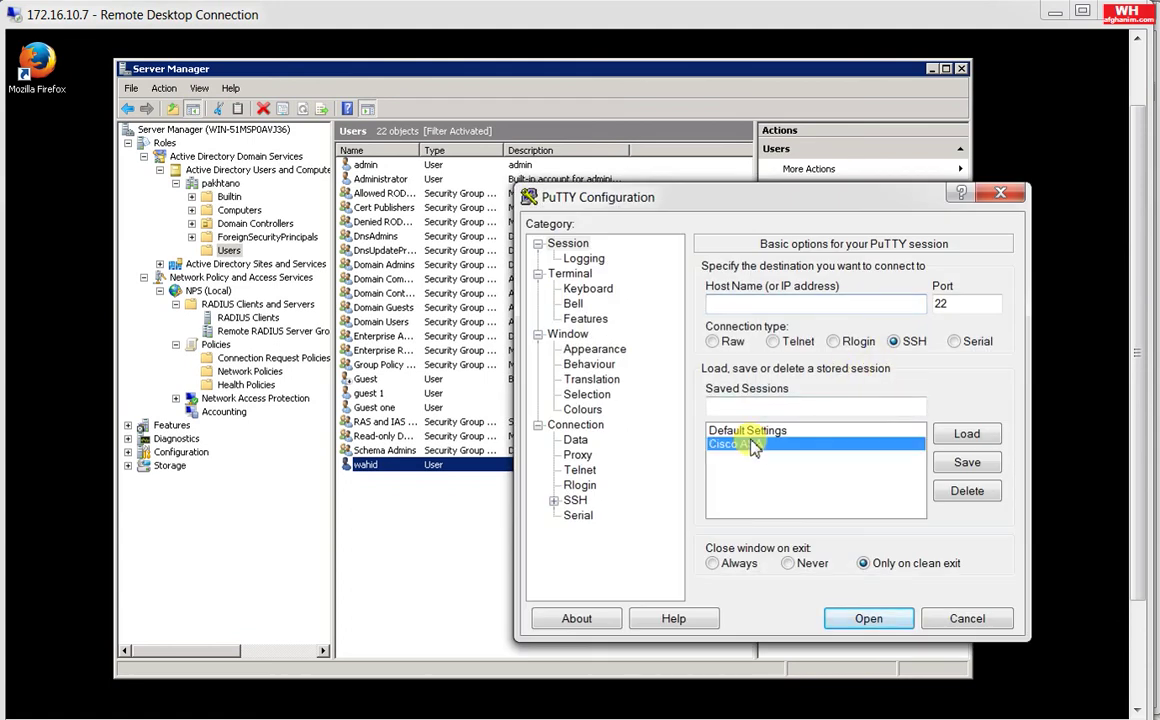
{"action": "left_click", "coordinate": [957, 438]}
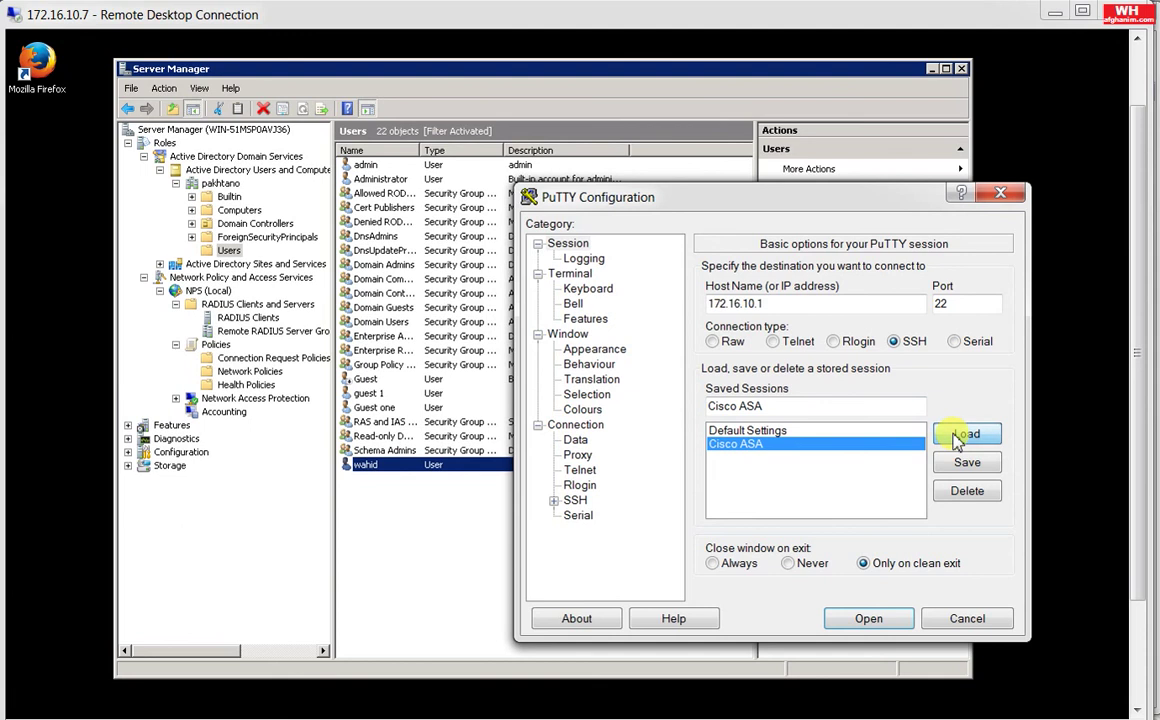
{"action": "double_click", "coordinate": [783, 303]}
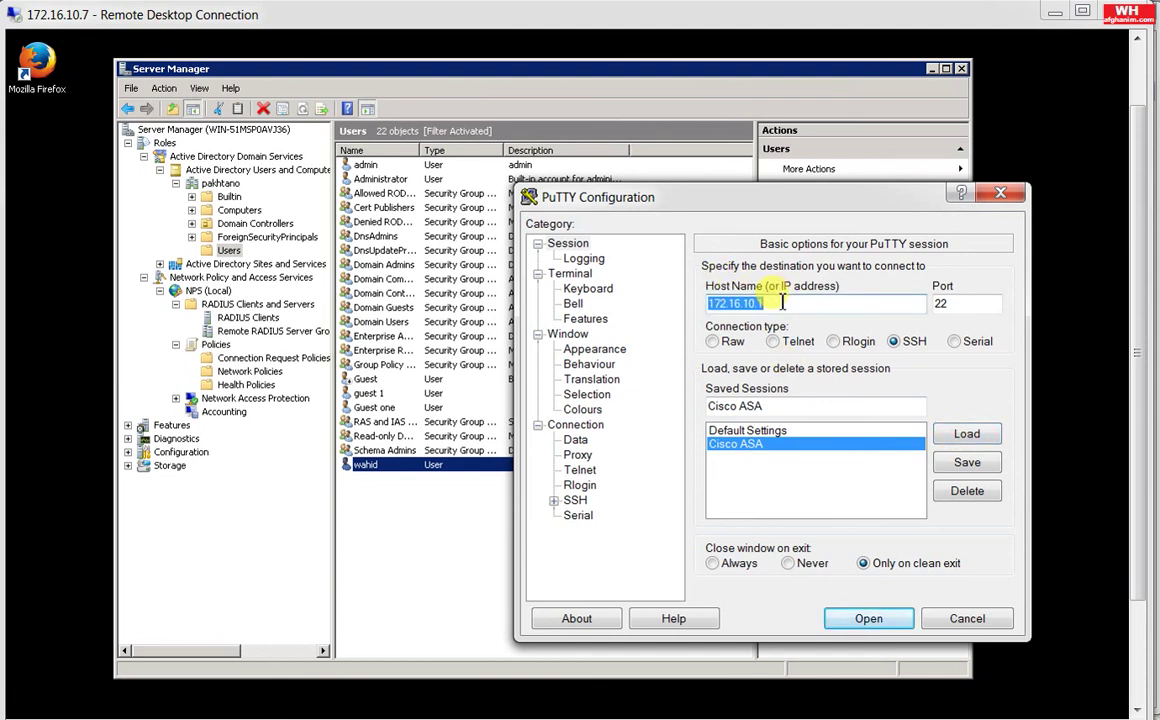
{"action": "left_click", "coordinate": [783, 303]}
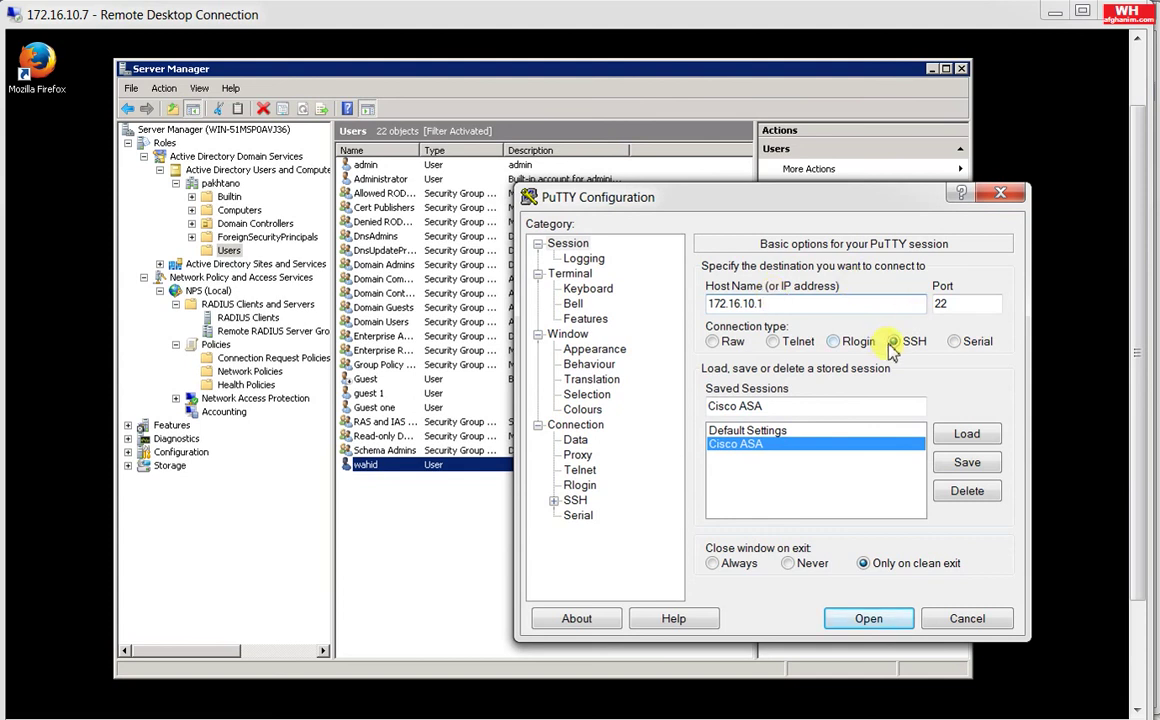
{"action": "left_click", "coordinate": [869, 619]}
{"action": "left_click", "coordinate": [858, 497]}
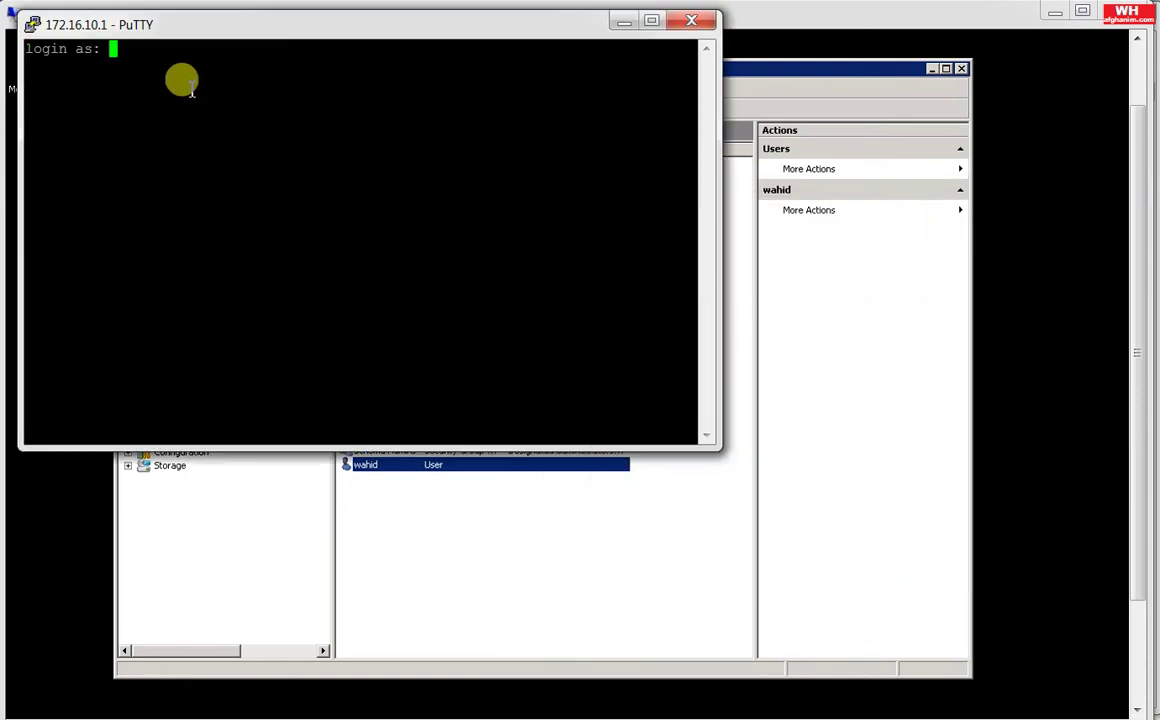
Step: Log in with the AD user's credentials, then run ena with the enable password
{"action": "type", "text": "wahid"}
{"action": "key", "text": "Return"}
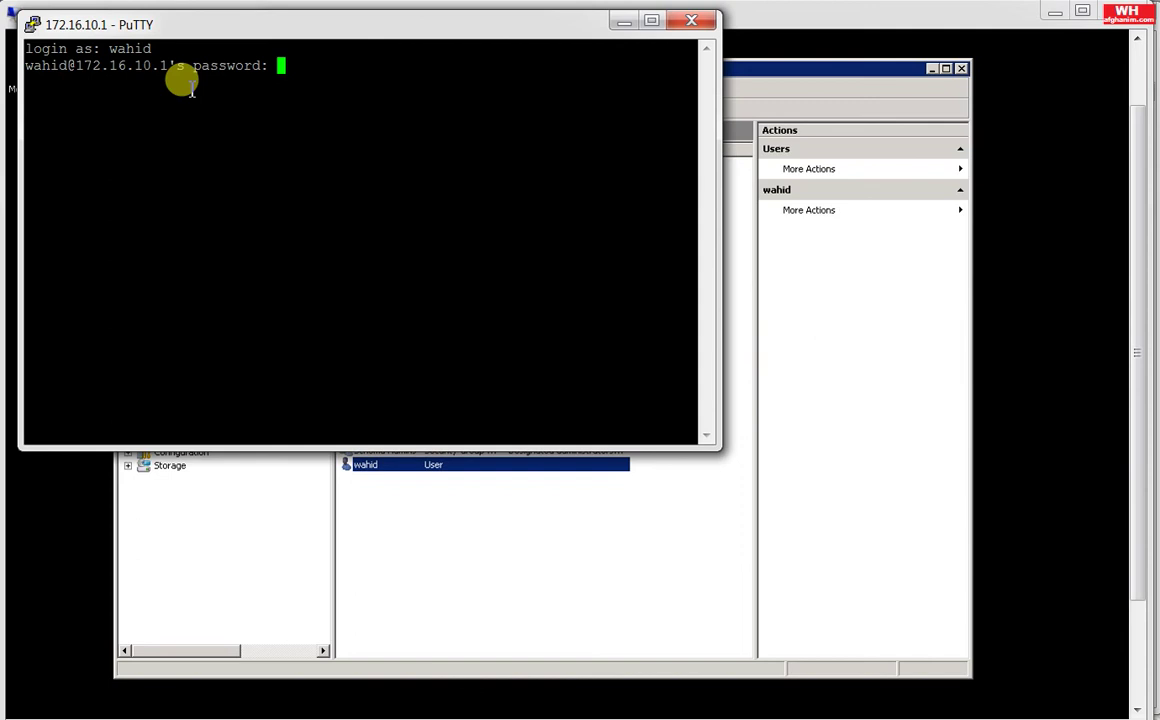
{"action": "key", "text": "Return"}
{"action": "type", "text": "ena"}
{"action": "key", "text": "Return"}
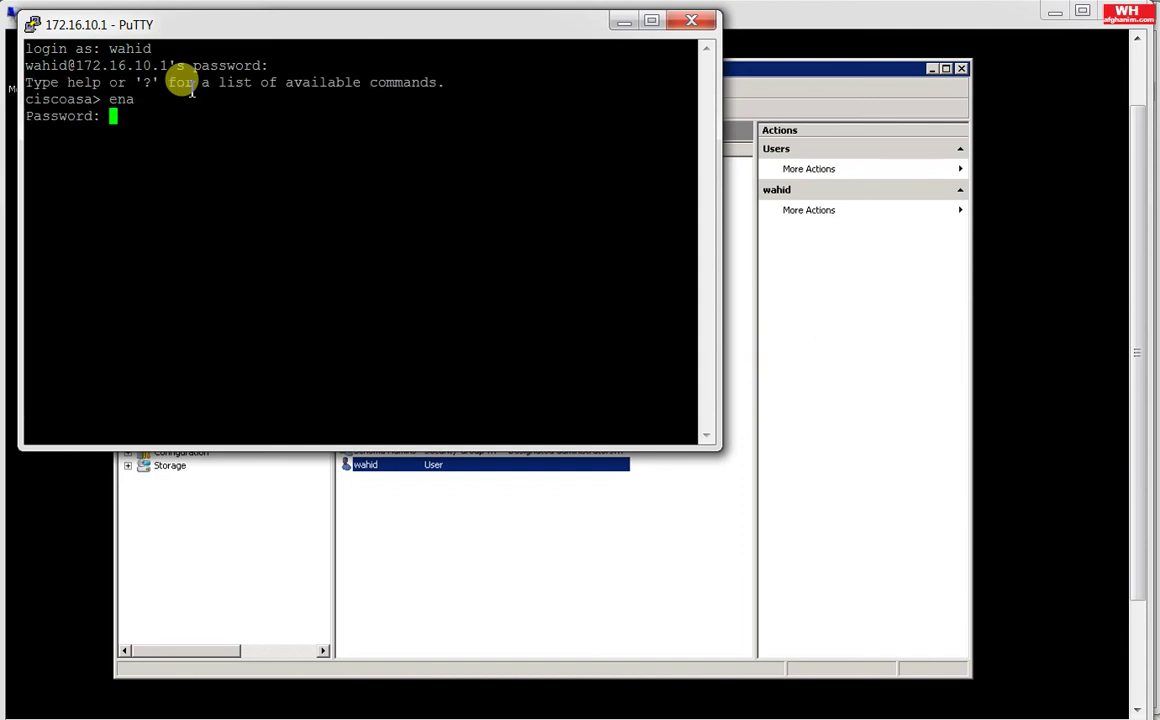
{"action": "type", "text": "*********"}
{"action": "key", "text": "Return"}
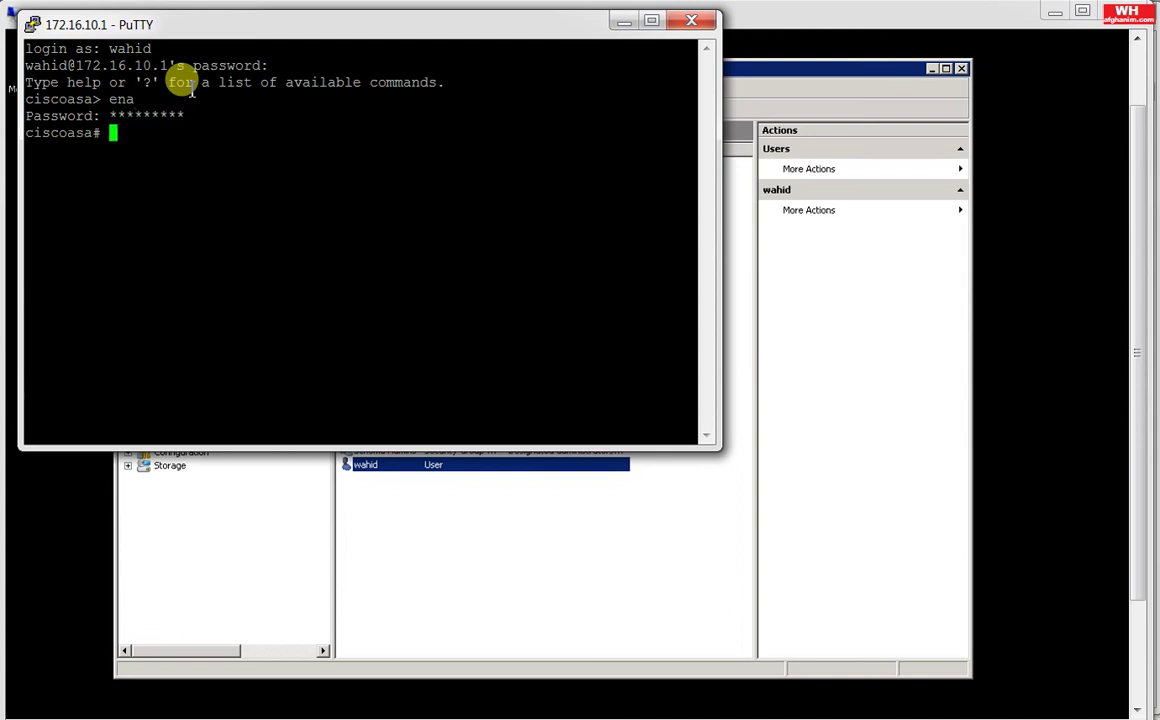